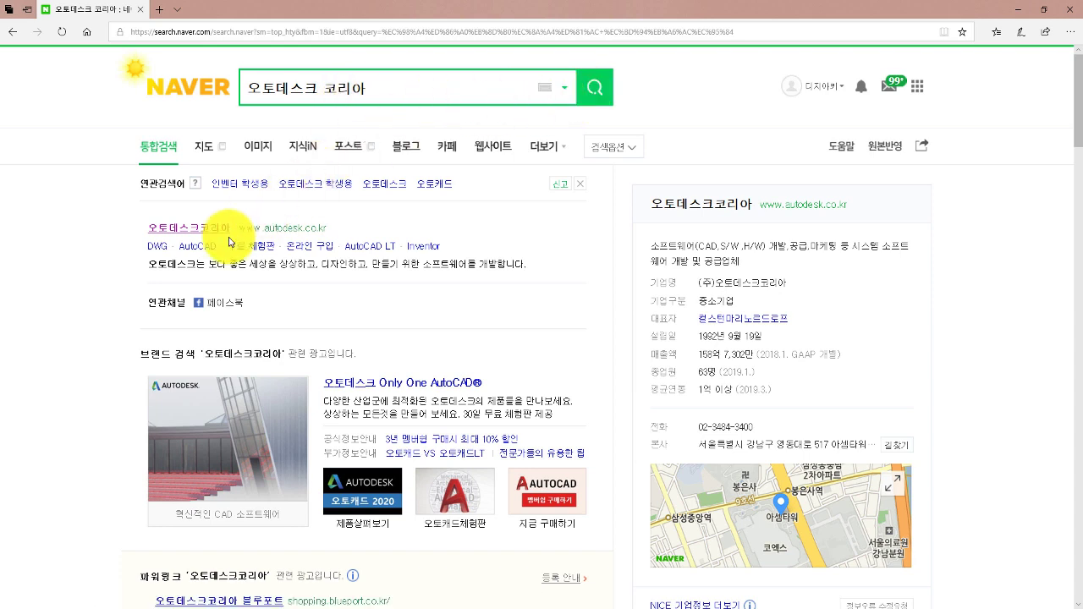
left_click(304, 239)
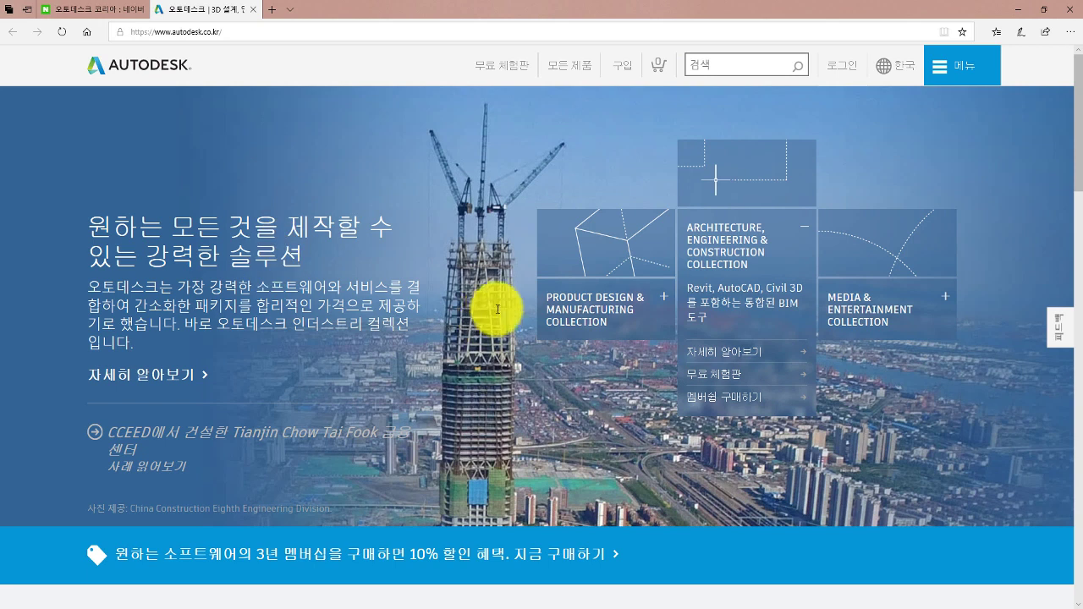
scroll(408, 271, "down", 4)
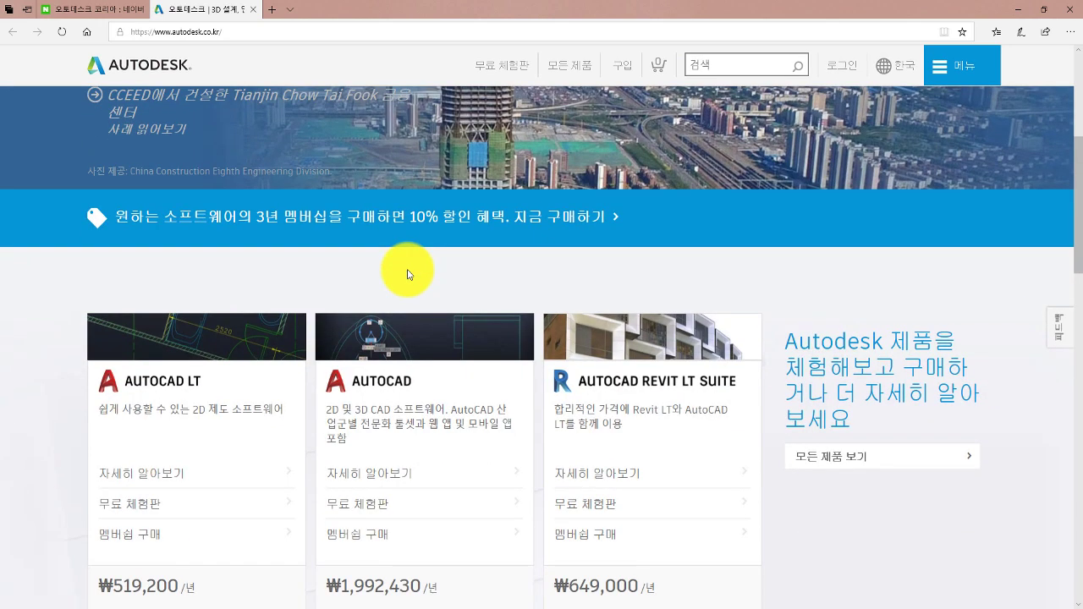
scroll(407, 273, "up", 4)
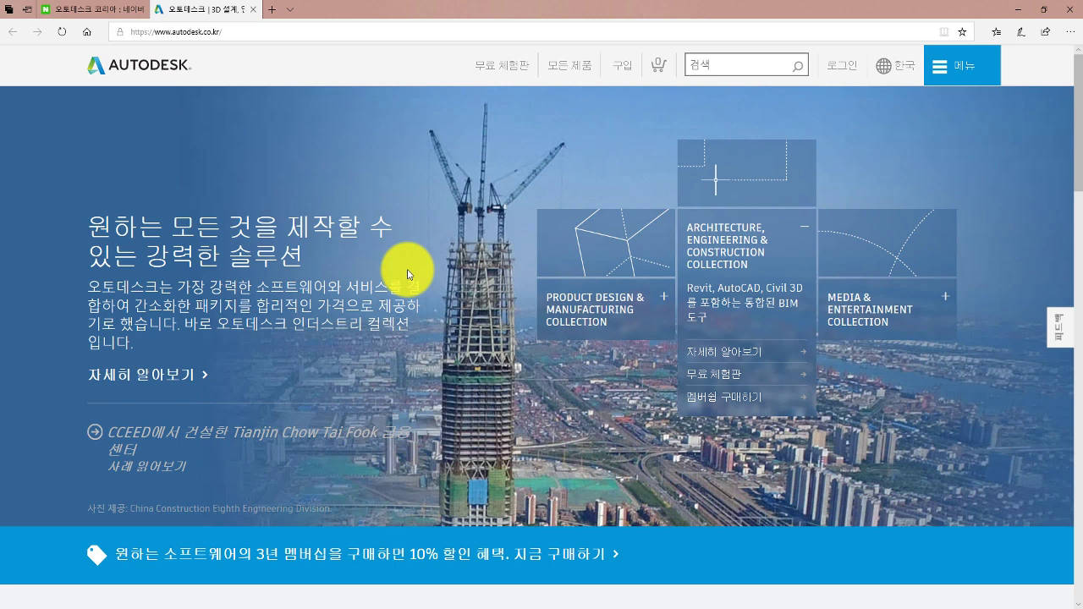
scroll(389, 227, "down", 8)
scroll(388, 235, "down", 12)
scroll(391, 235, "down", 2)
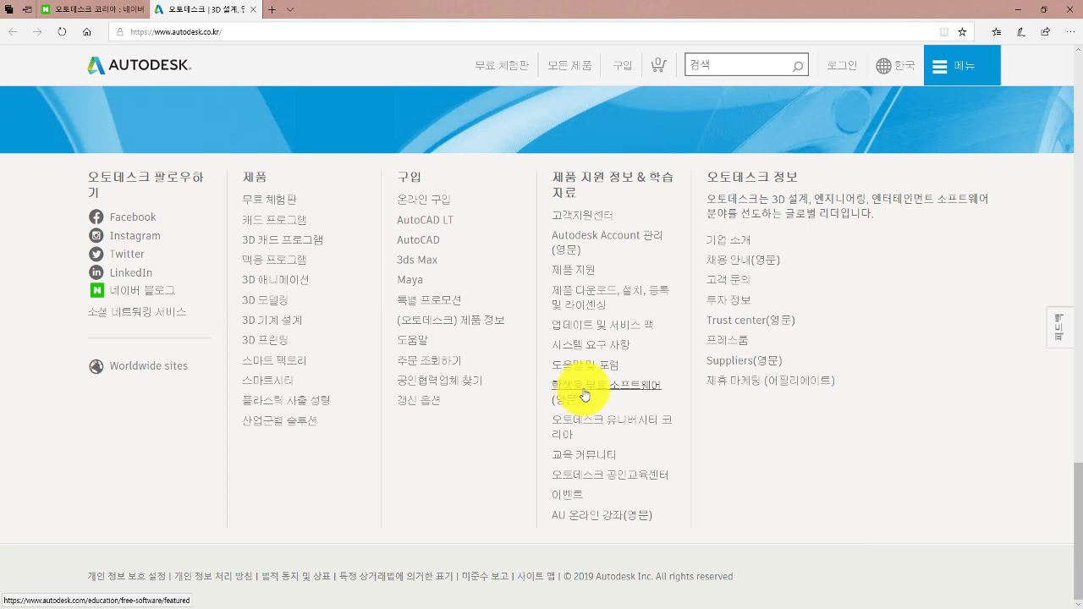
Open the footer's free student software page and choose the AutoCAD card.
left_click(584, 395)
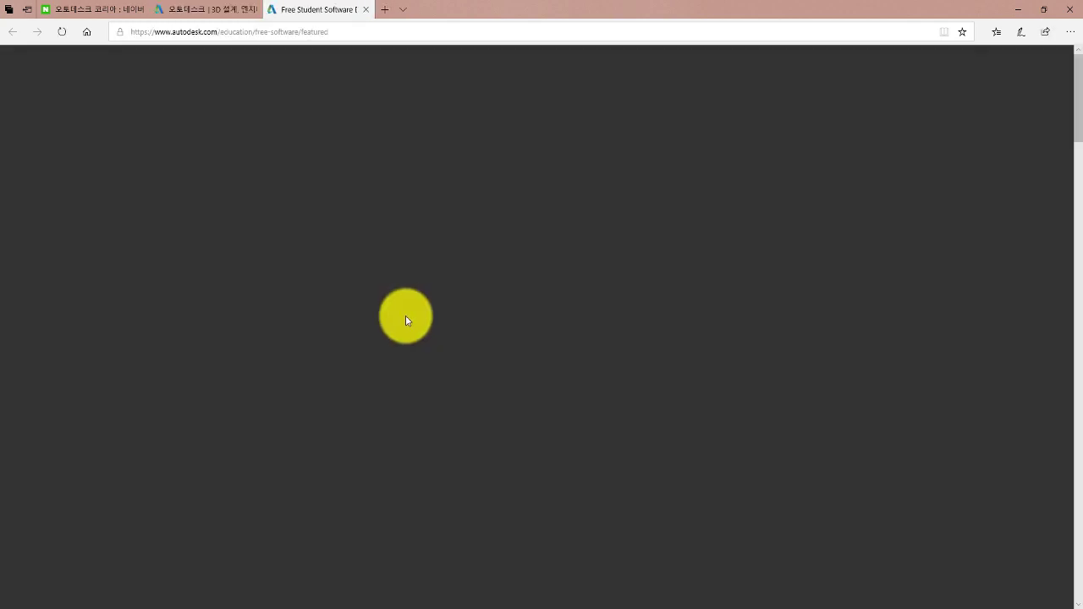
scroll(310, 274, "down", 2)
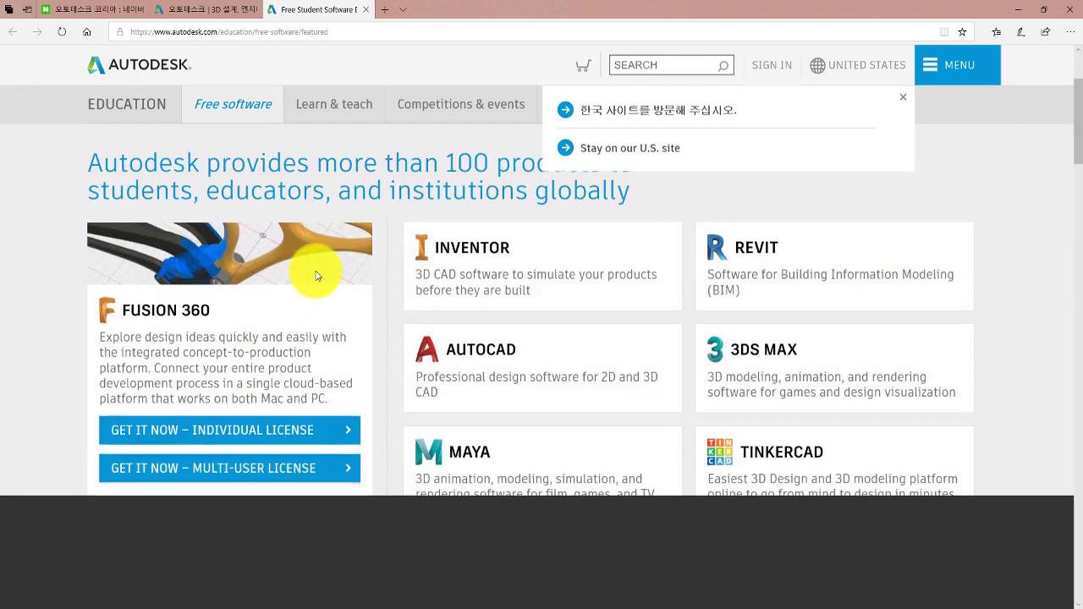
scroll(323, 277, "up", 2)
scroll(322, 275, "down", 2)
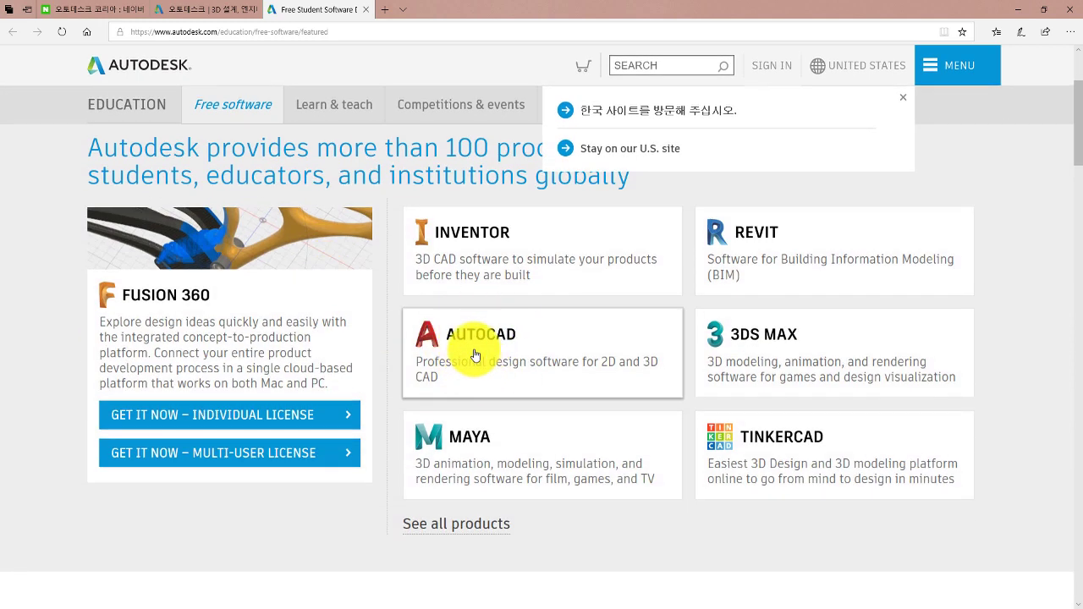
left_click(470, 354)
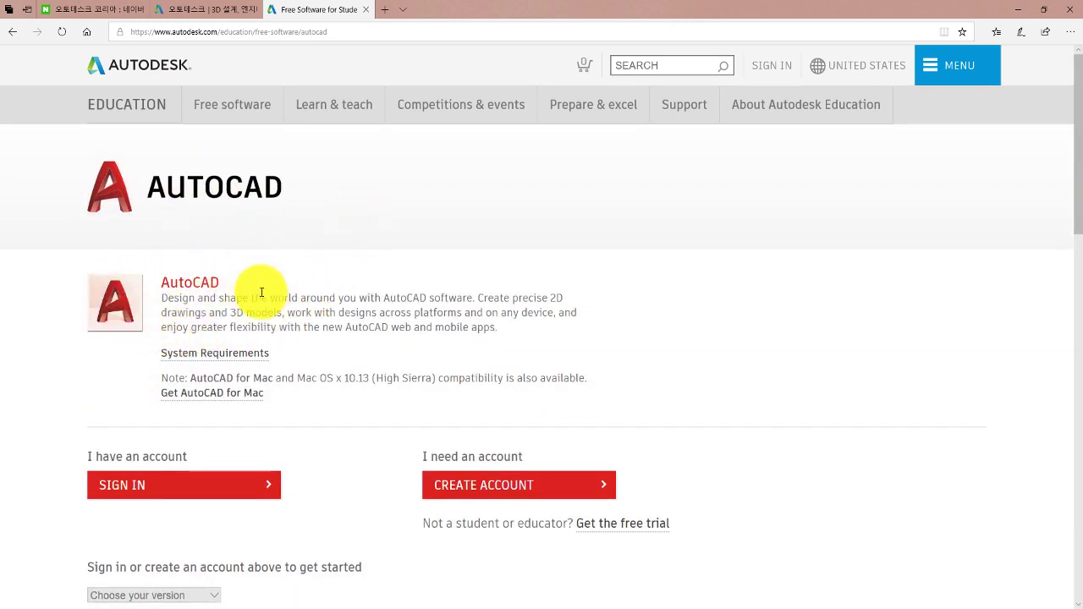
scroll(186, 428, "down", 1)
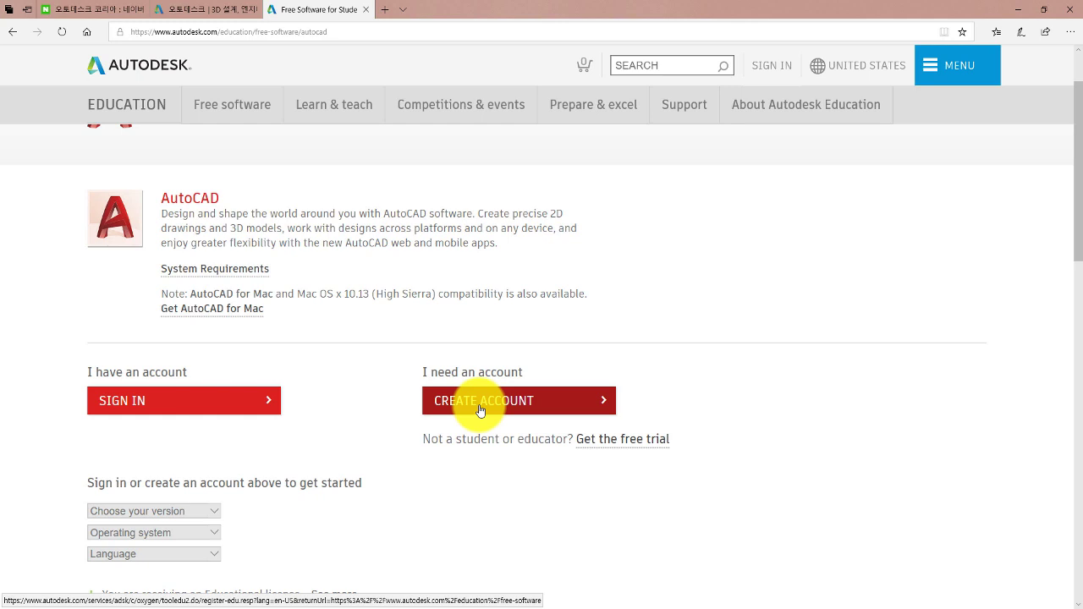
Sign in to Autodesk Account with the account's e-mail and password.
left_click(482, 410)
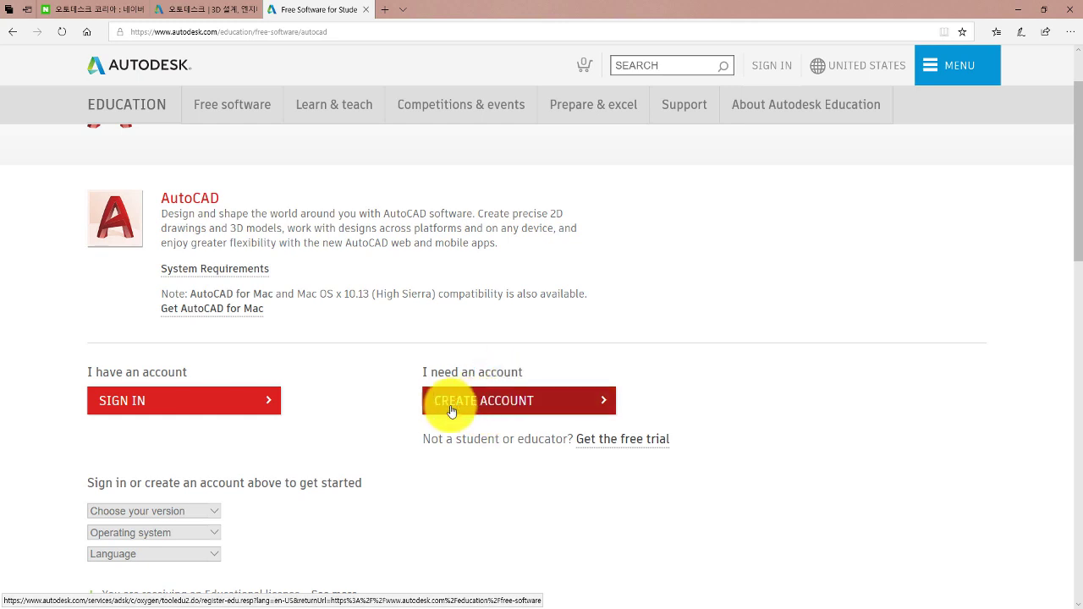
left_click(189, 404)
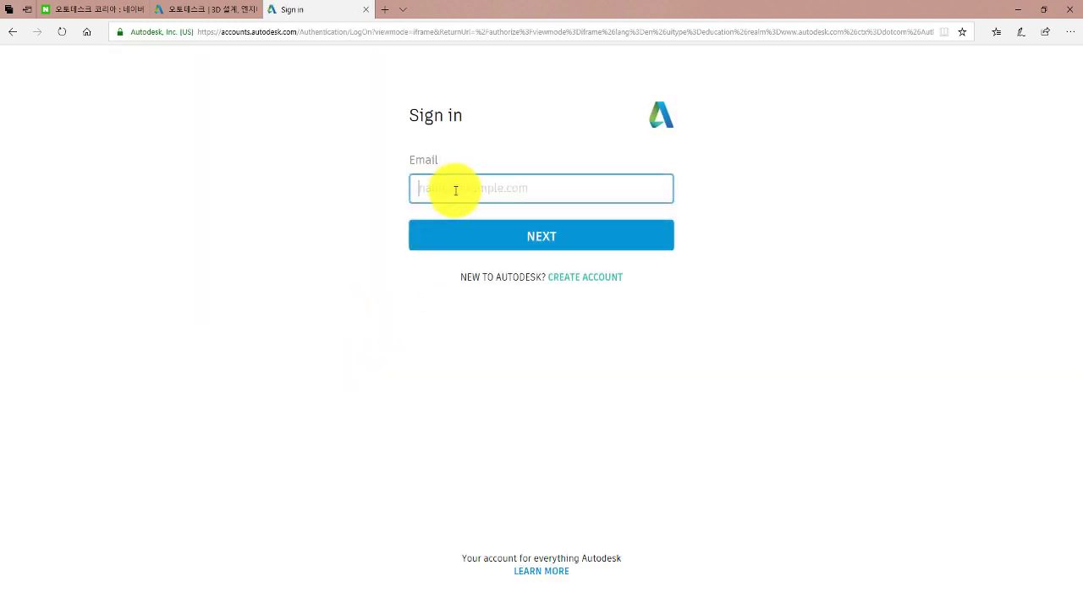
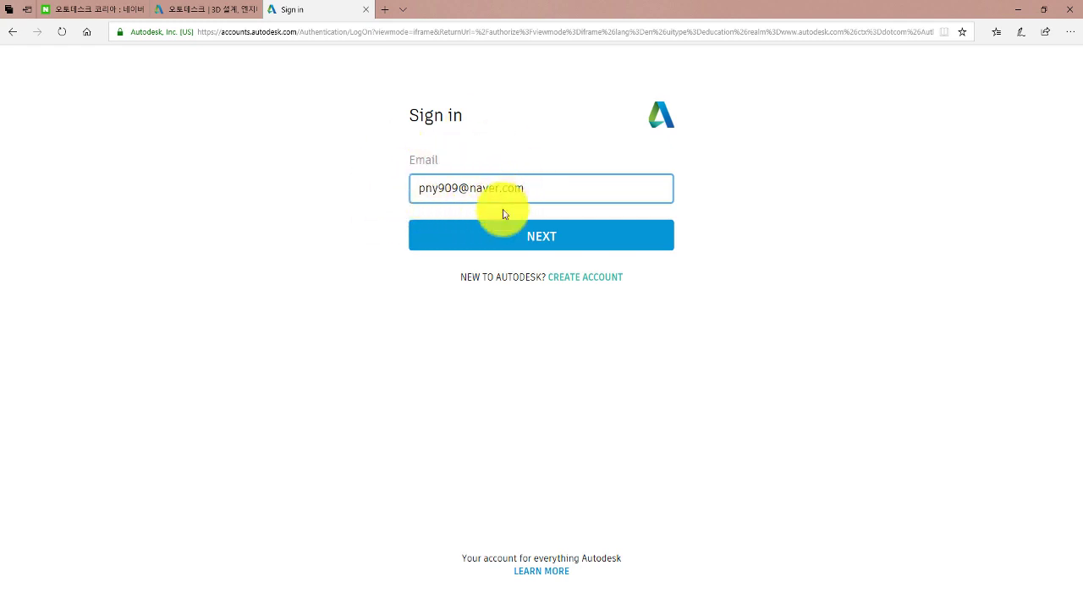
left_click(521, 242)
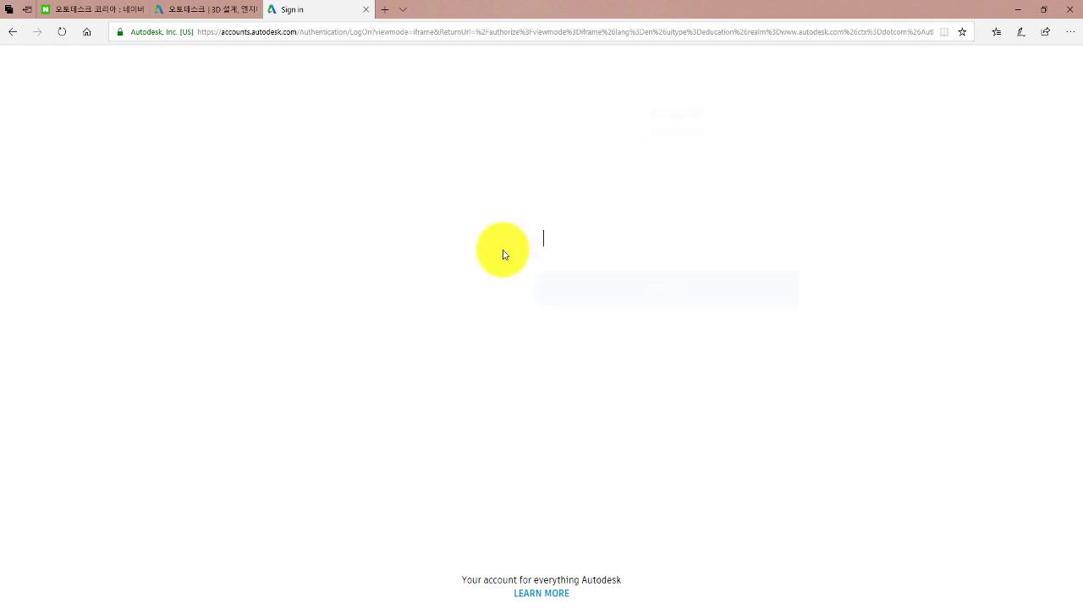
type("*******")
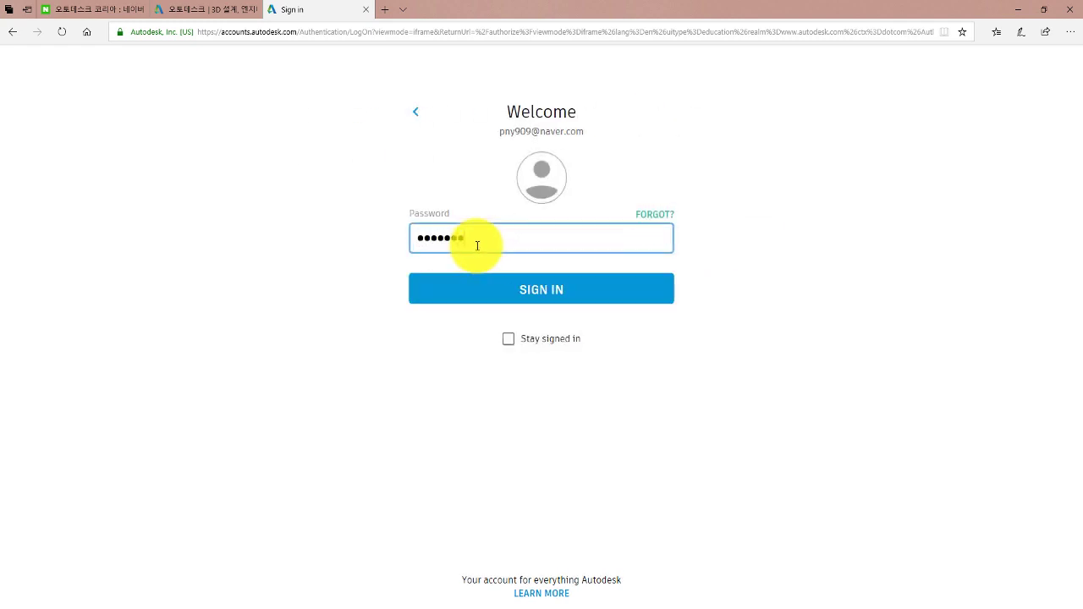
type("*")
left_click(534, 290)
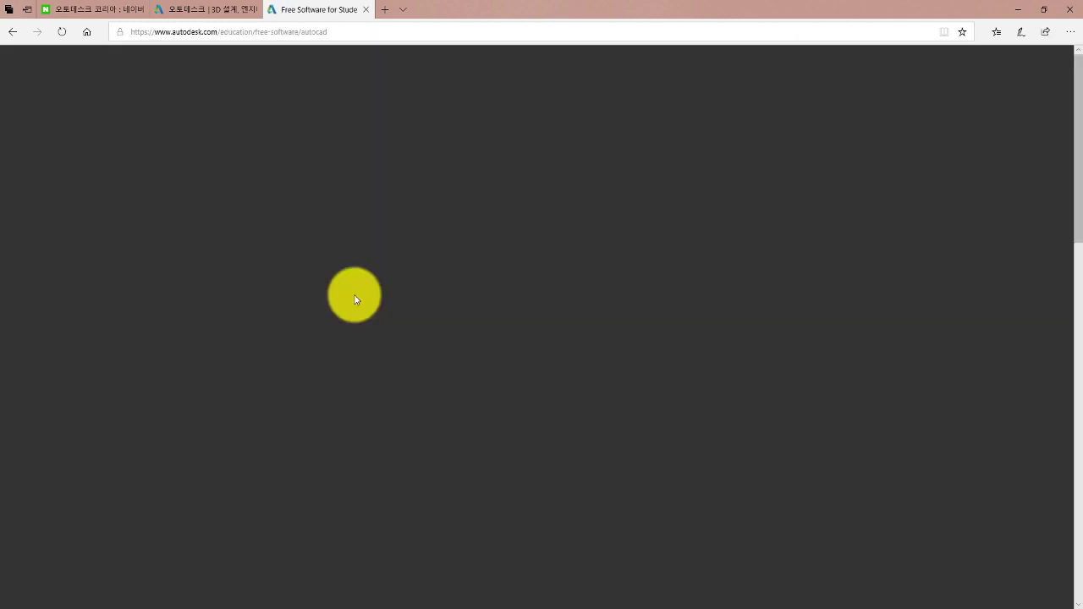
Choose AutoCAD 2020, Windows 64-bit and 한국어 as version, operating system and language.
scroll(253, 282, "down", 2)
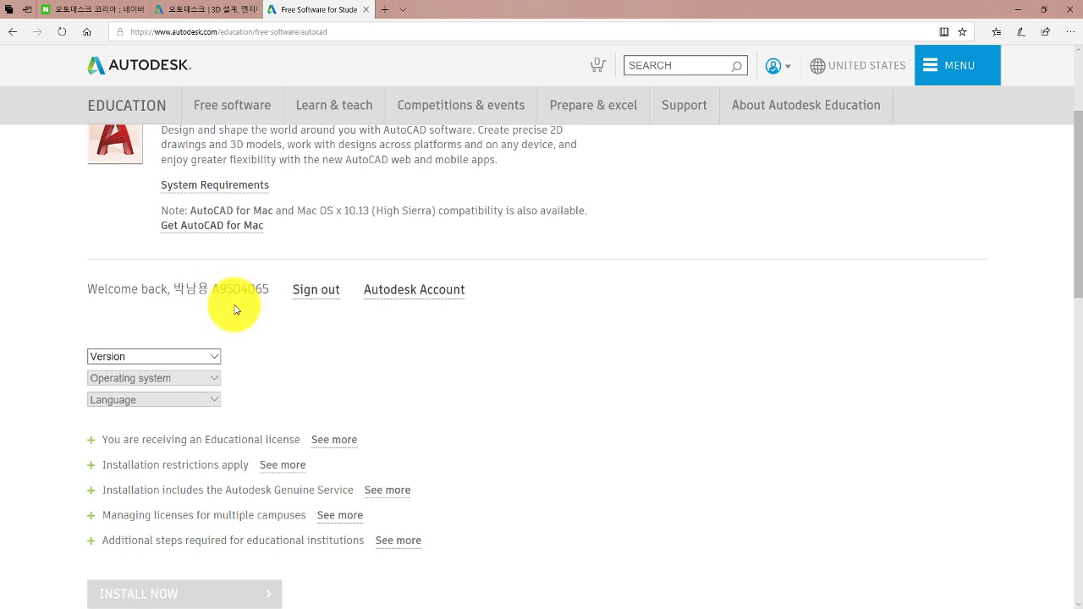
scroll(205, 292, "down", 1)
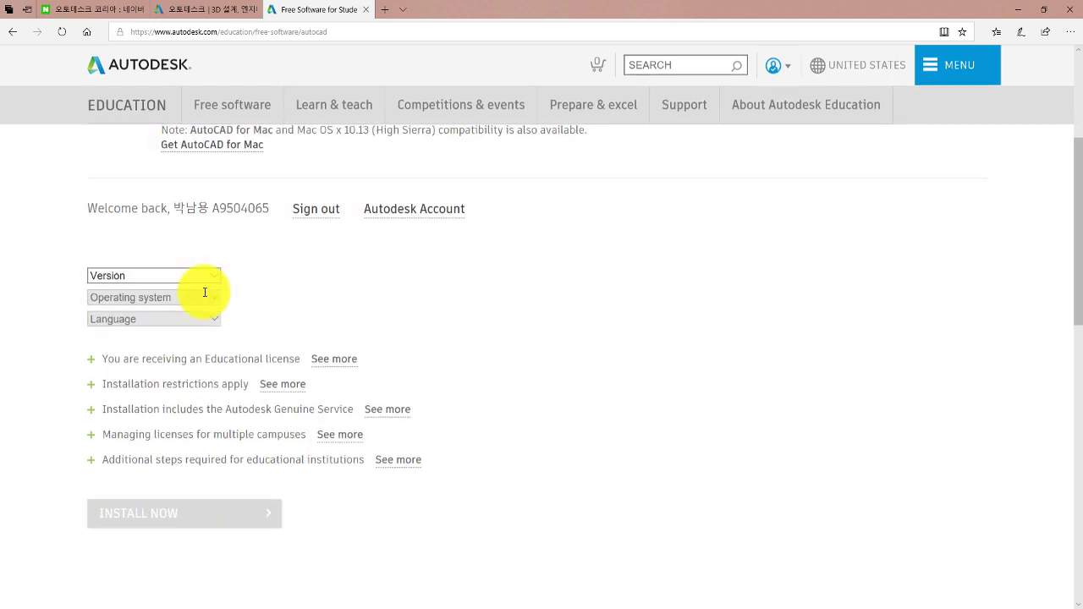
left_click(147, 273)
left_click(146, 327)
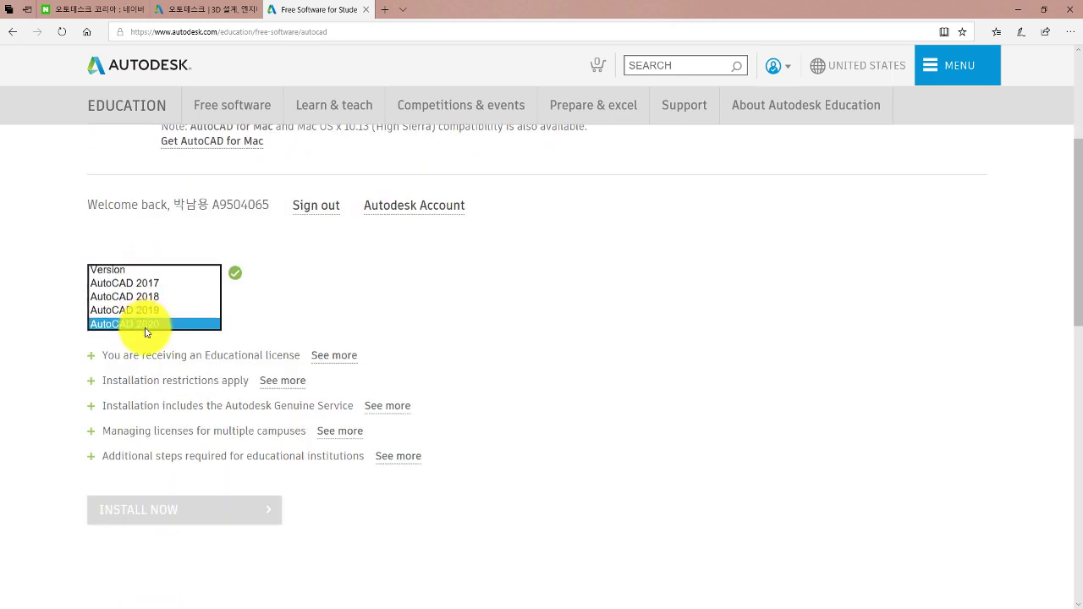
left_click(157, 296)
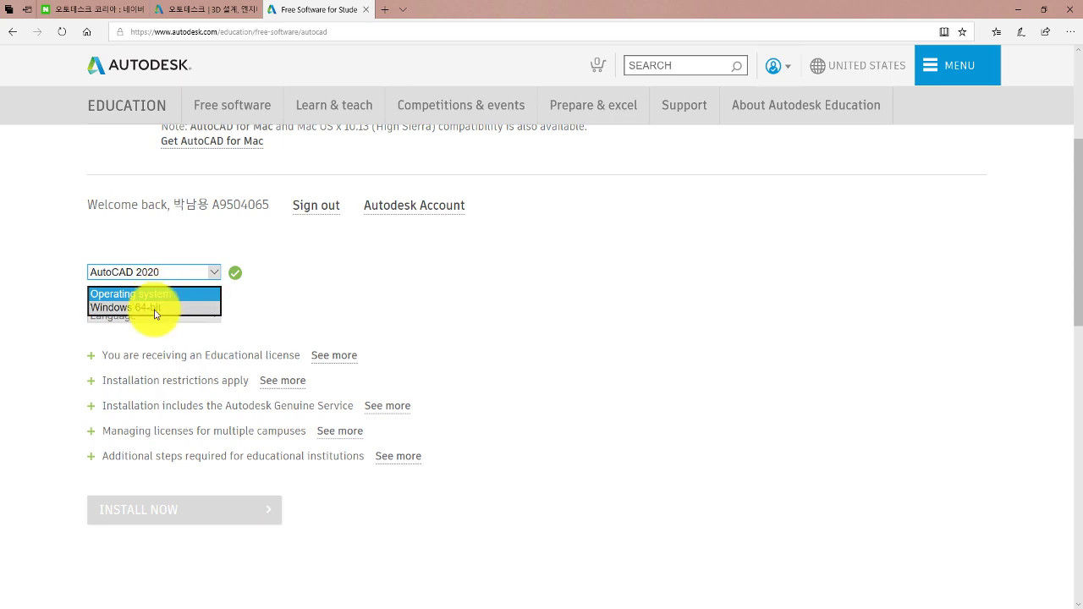
left_click(150, 307)
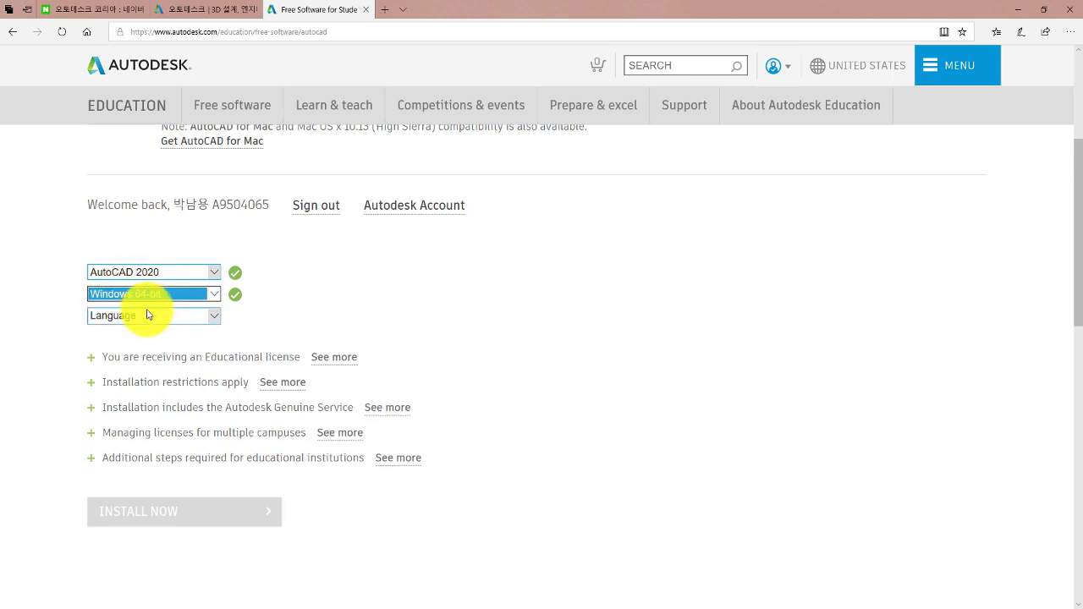
left_click(143, 317)
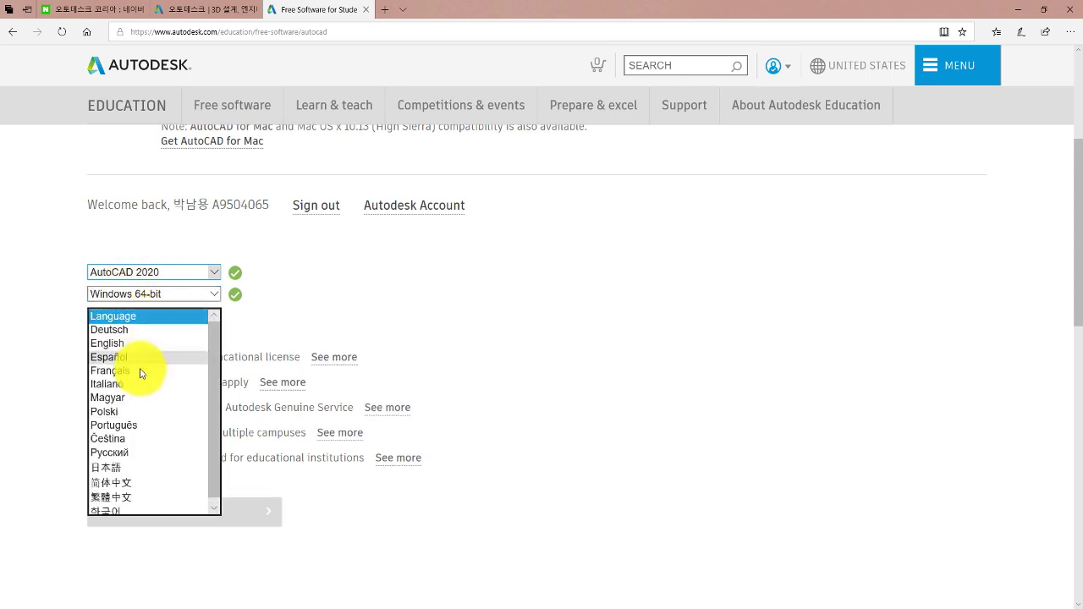
left_click(116, 511)
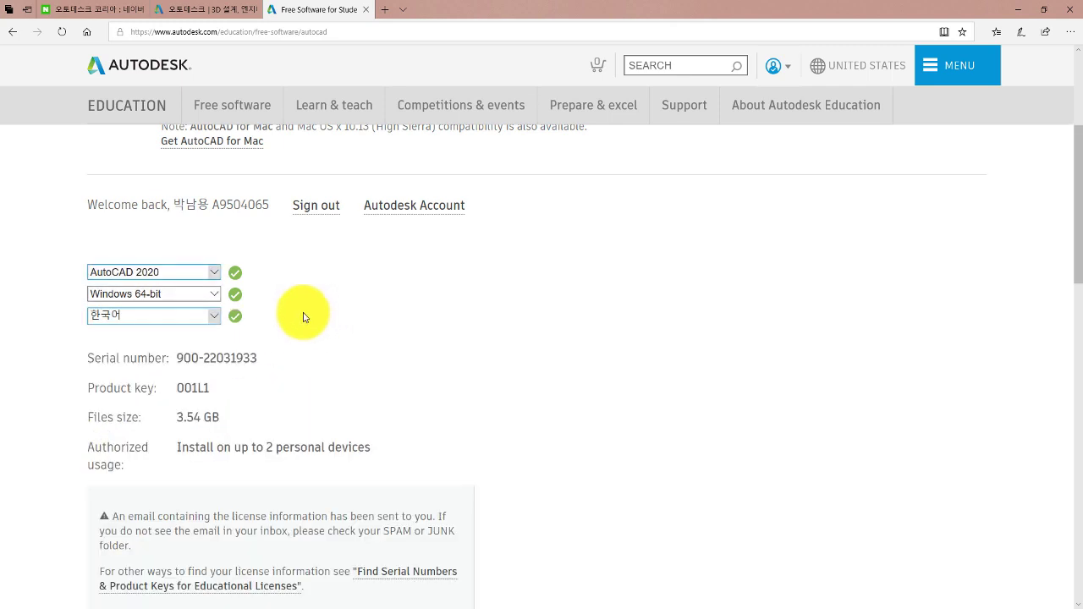
scroll(303, 315, "down", 2)
scroll(303, 315, "down", 2)
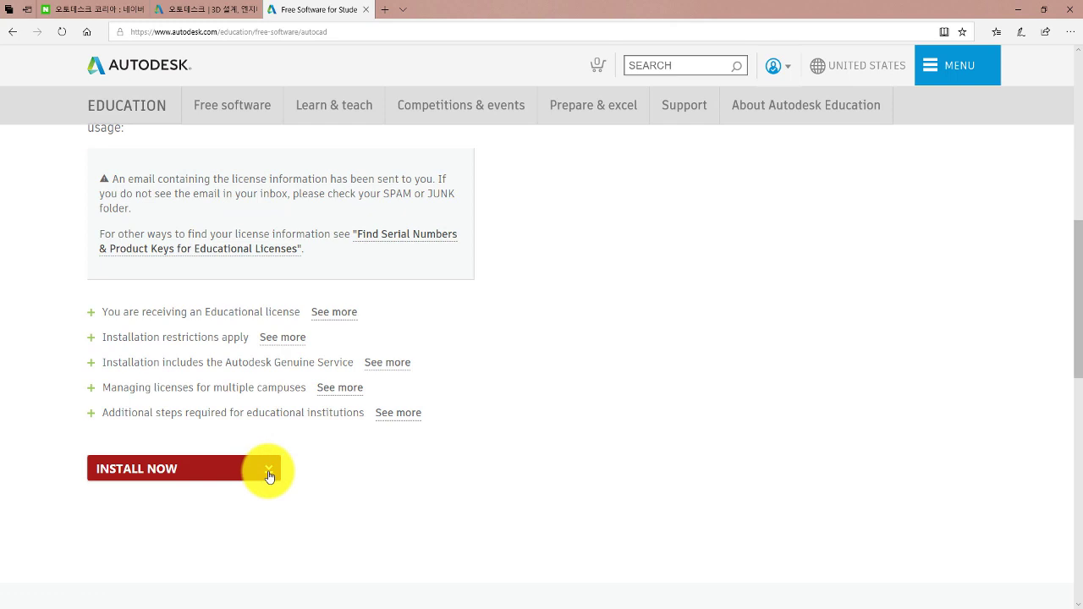
Show the INSTALL NOW options, then minimize Edge and PowerPoint to reveal the desktop.
left_click(269, 471)
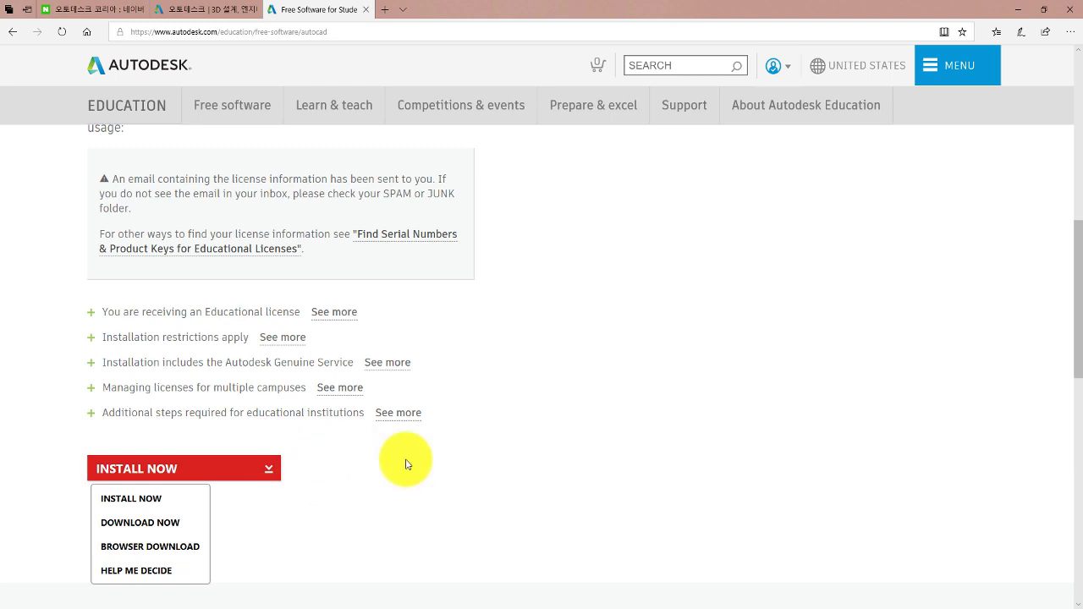
scroll(375, 459, "up", 5)
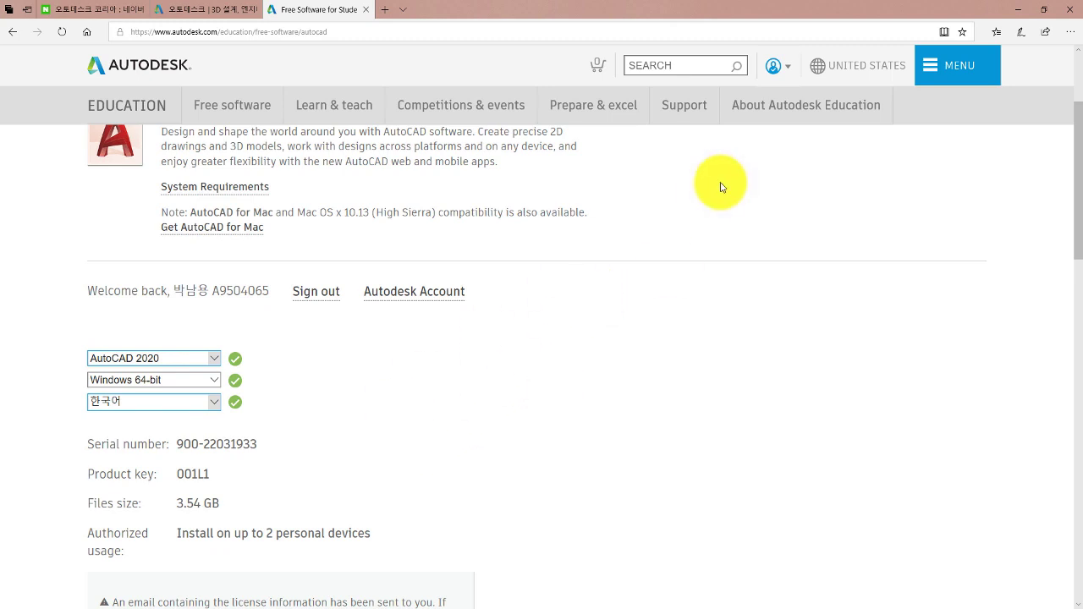
left_click(1016, 12)
left_click(1016, 9)
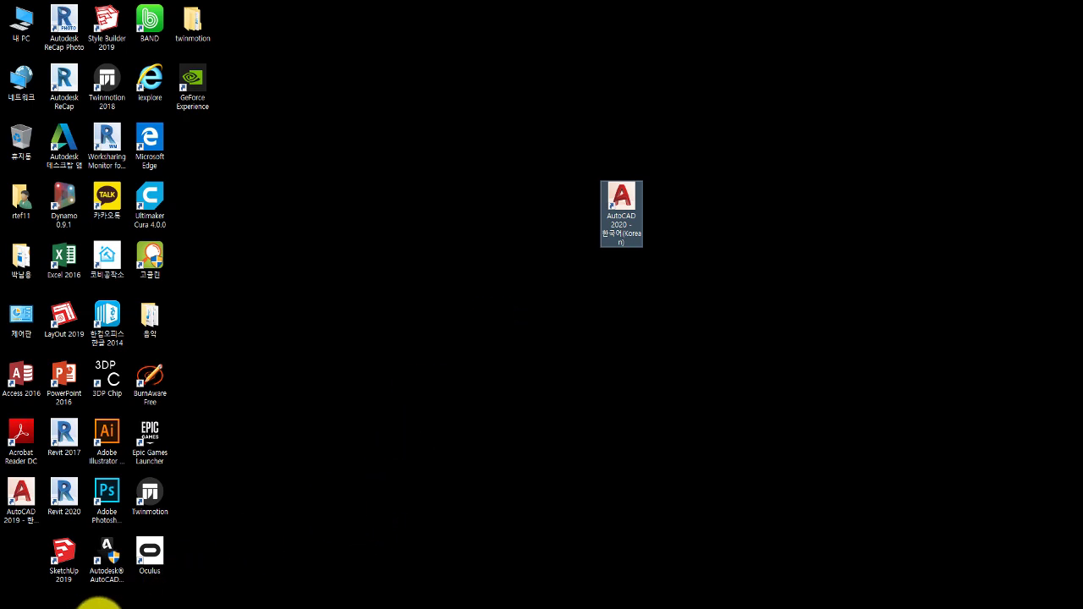
Restore the Edge window showing the AutoCAD 2020 education page.
left_click(97, 606)
scroll(324, 269, "up", 2)
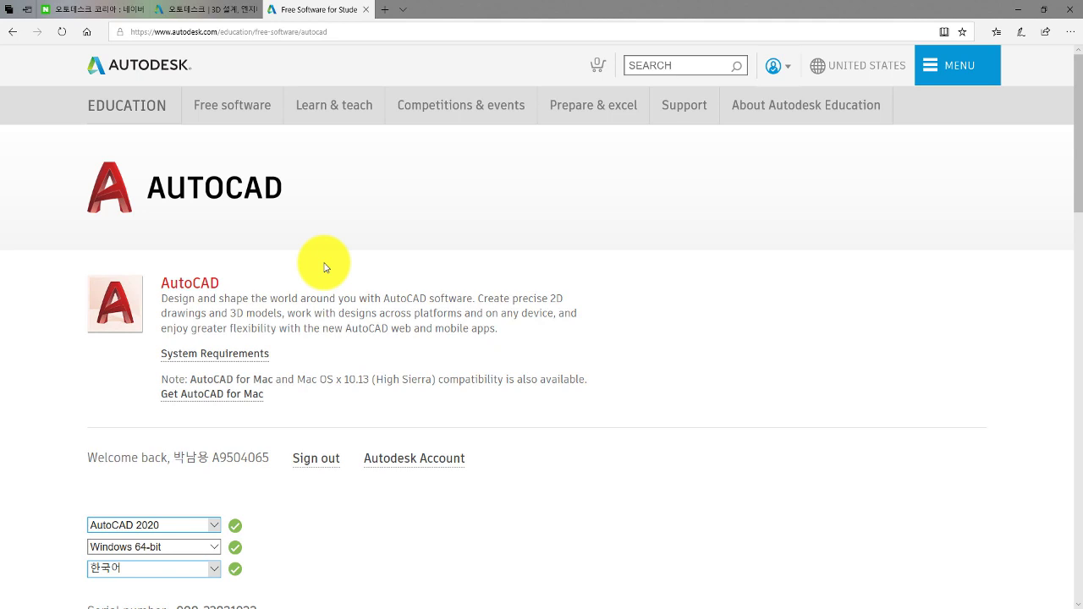
Reach the Autodesk Help & Support site through the Korean site's Contact page.
left_click(164, 70)
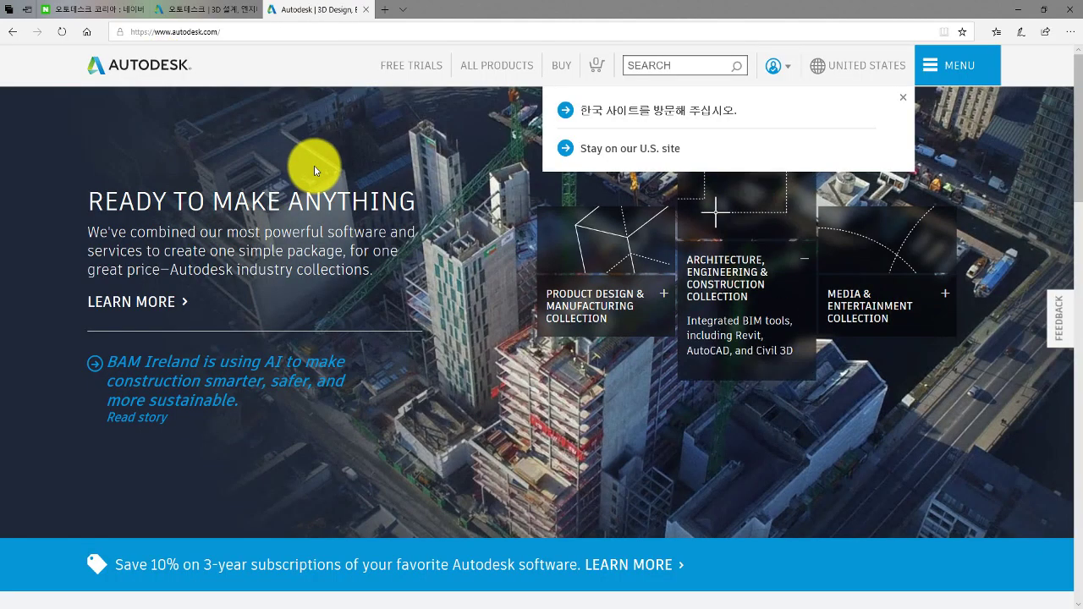
scroll(337, 222, "down", 5)
scroll(333, 223, "up", 5)
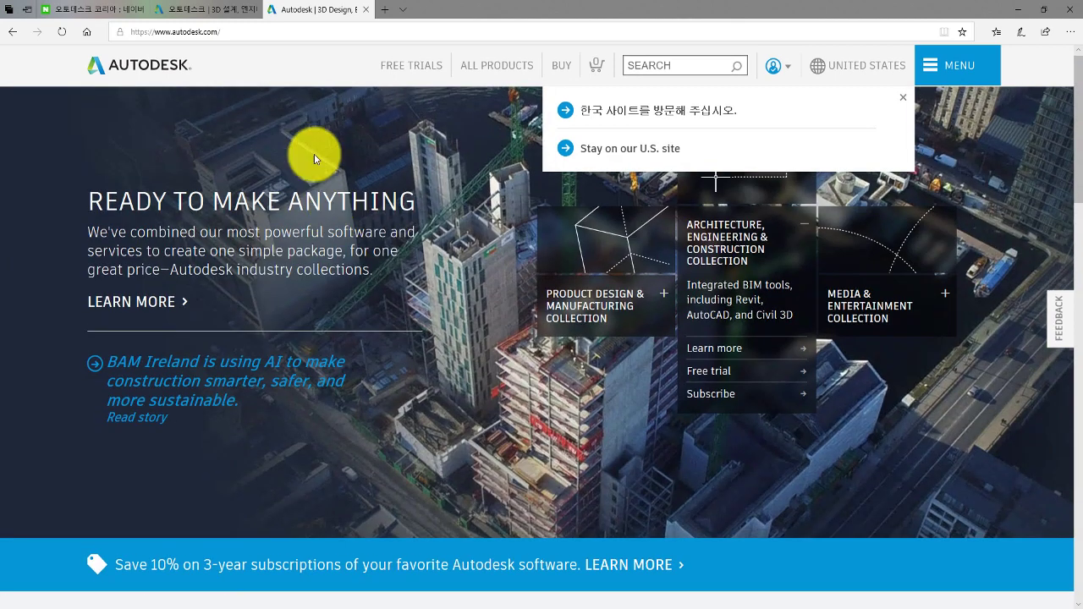
left_click(219, 16)
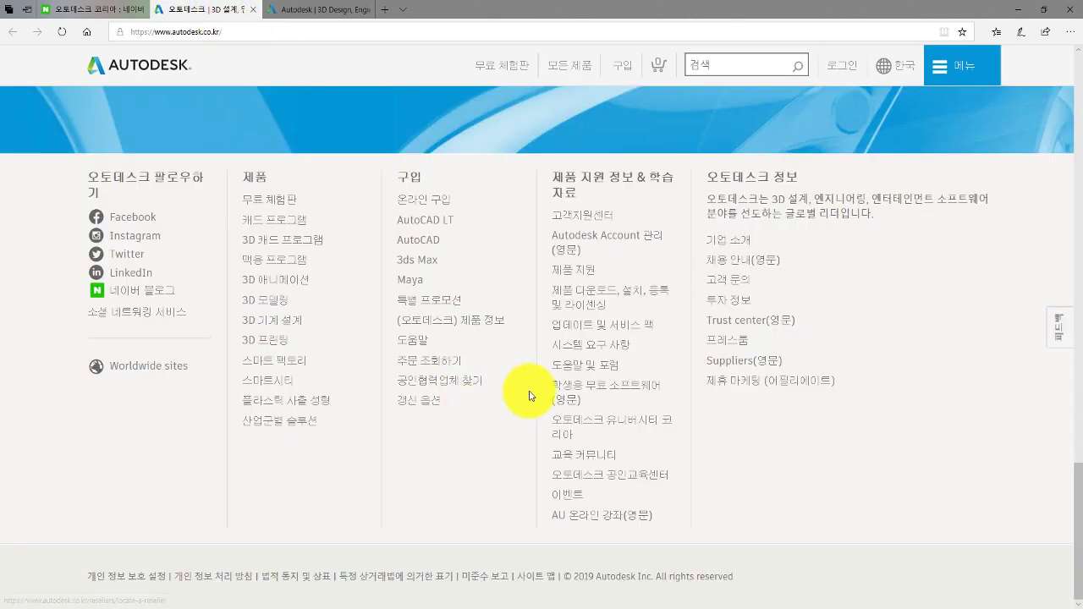
left_click(726, 286)
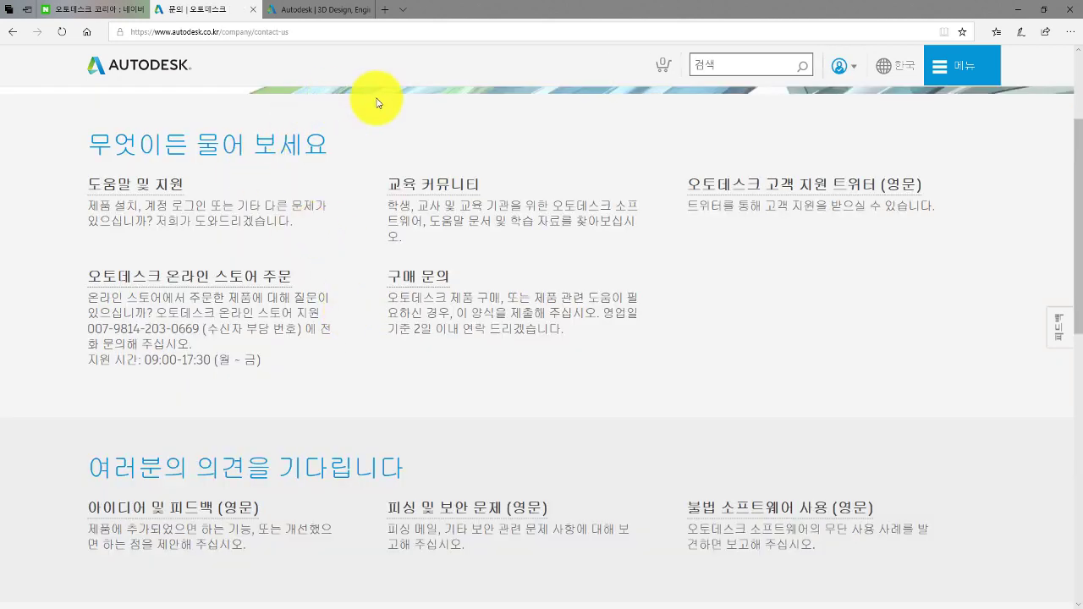
scroll(309, 250, "up", 2)
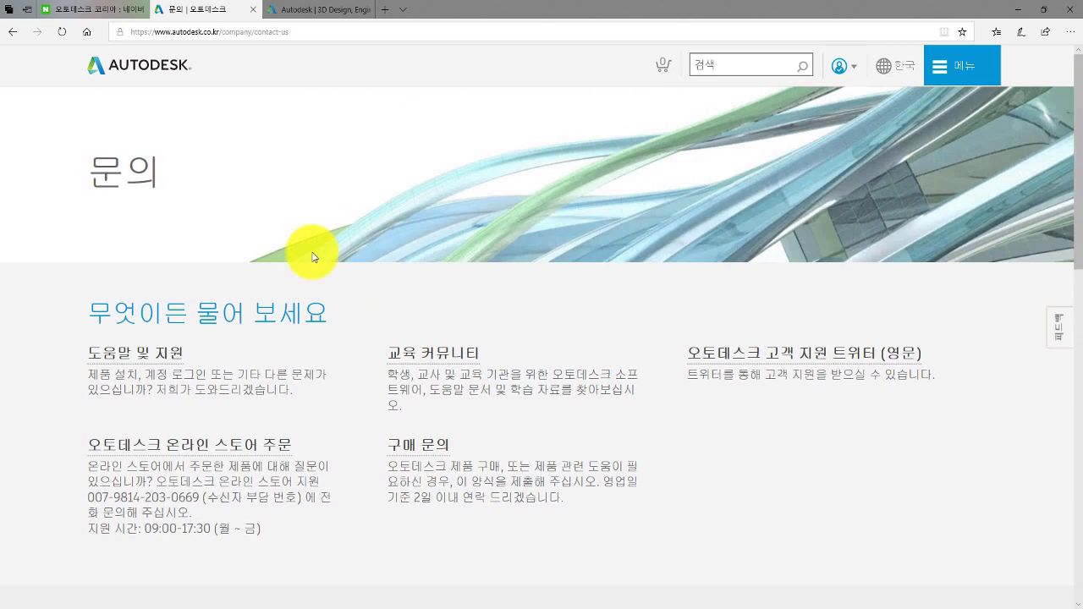
left_click(150, 365)
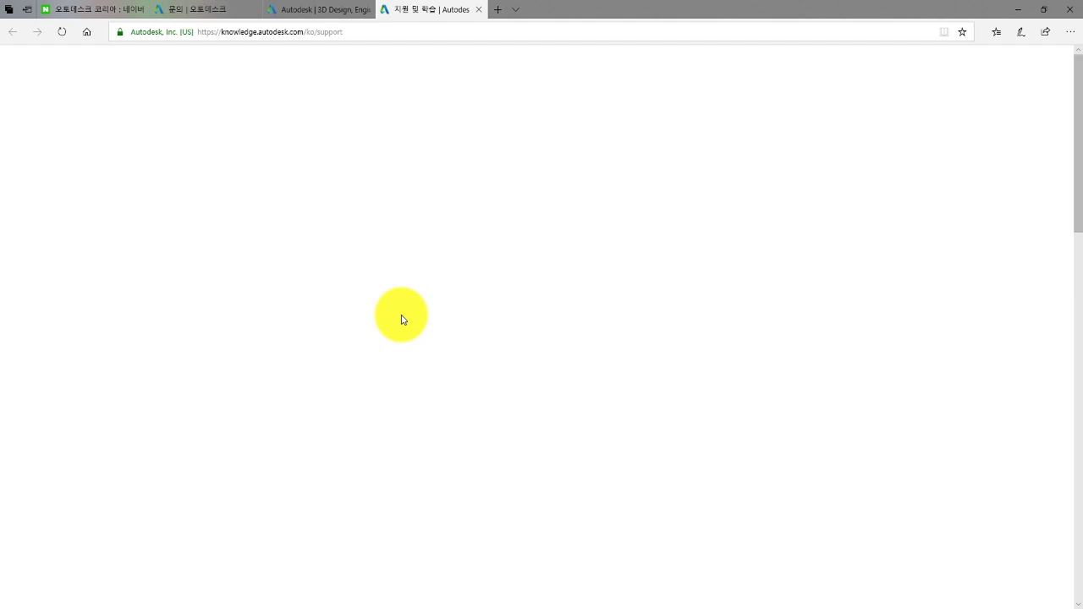
scroll(397, 315, "down", 5)
scroll(393, 311, "down", 1)
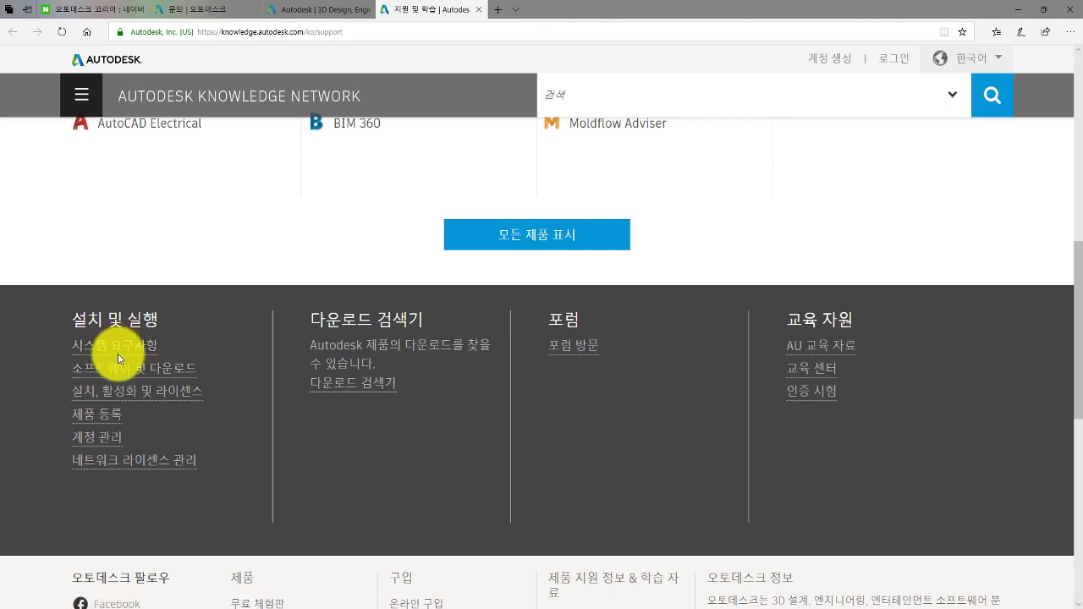
Open the Download and Install help page and browse its topics.
left_click(126, 401)
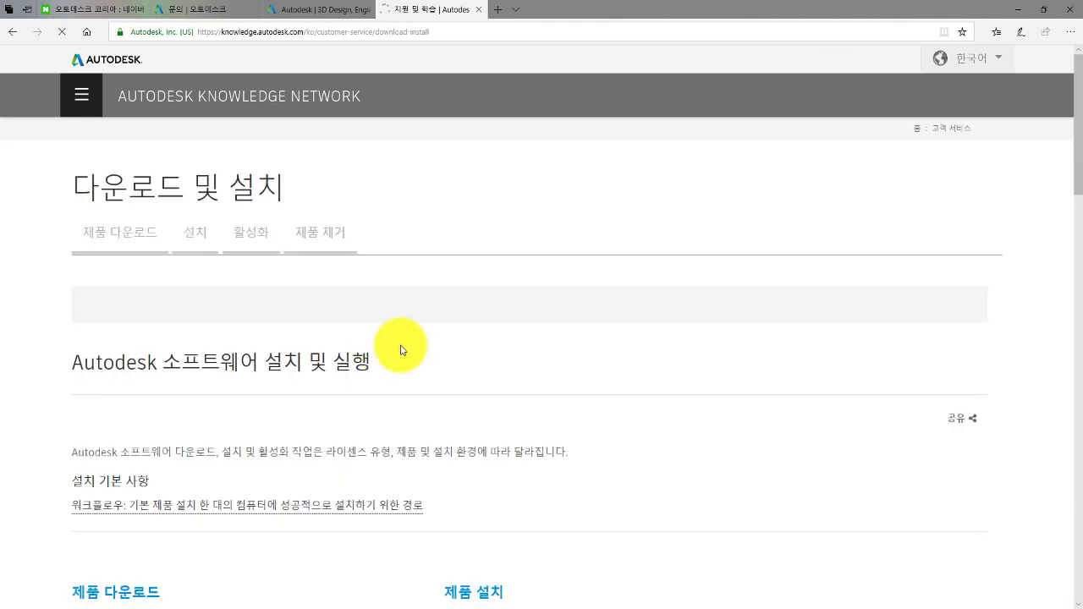
scroll(412, 298, "down", 3)
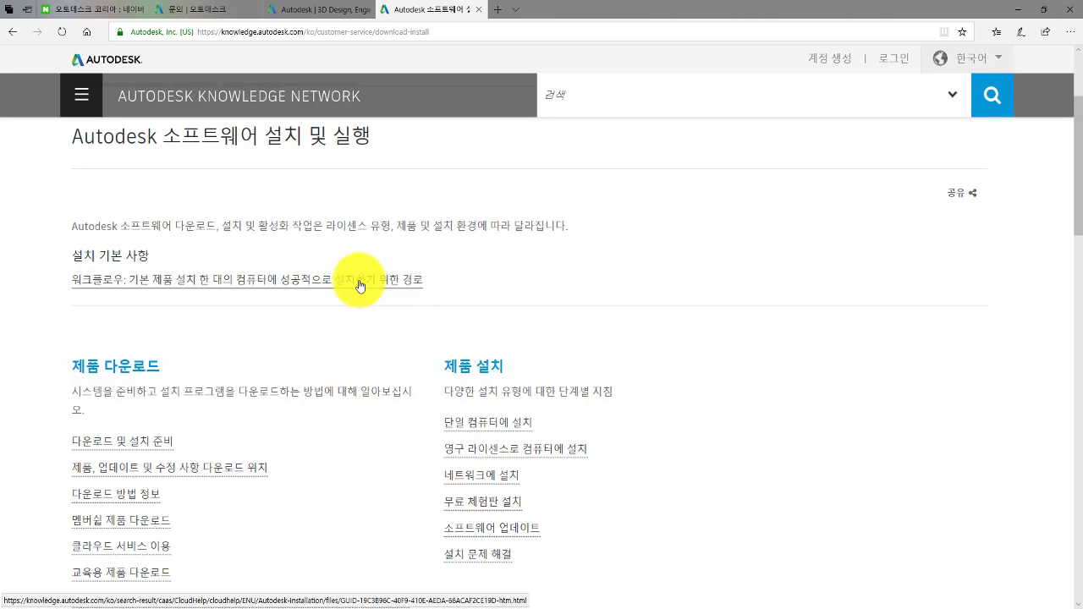
scroll(322, 296, "down", 1)
scroll(298, 302, "up", 1)
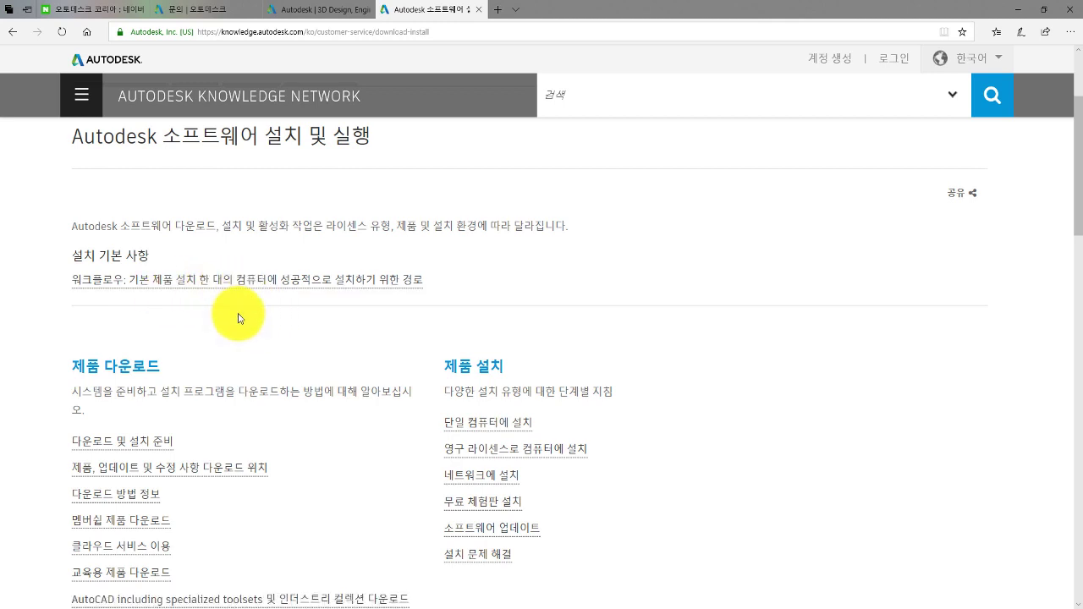
scroll(246, 323, "down", 3)
scroll(245, 322, "down", 2)
scroll(248, 320, "down", 3)
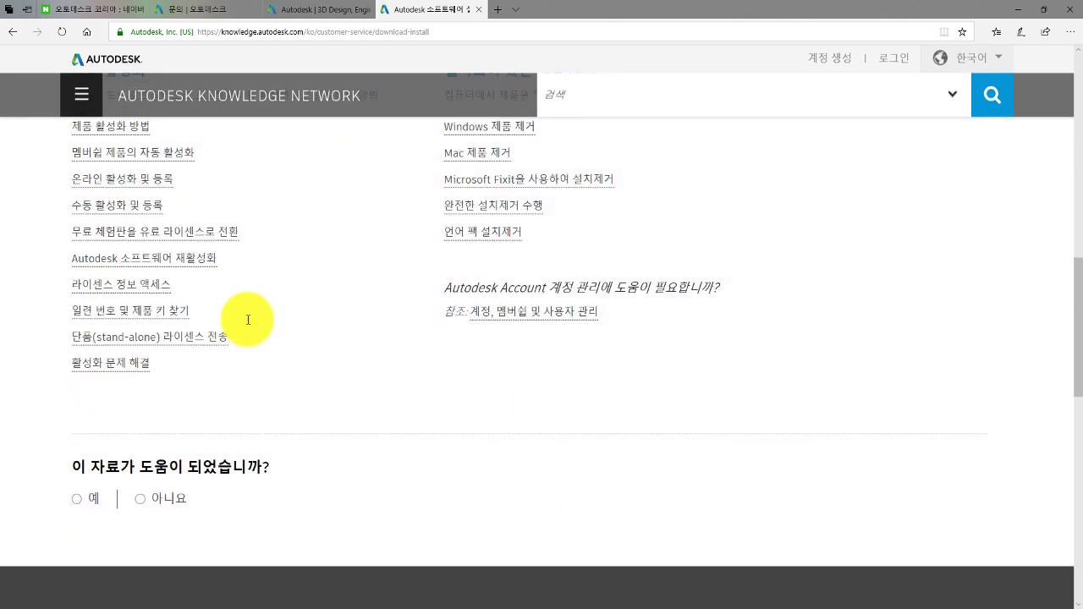
scroll(248, 320, "up", 4)
scroll(249, 319, "up", 1)
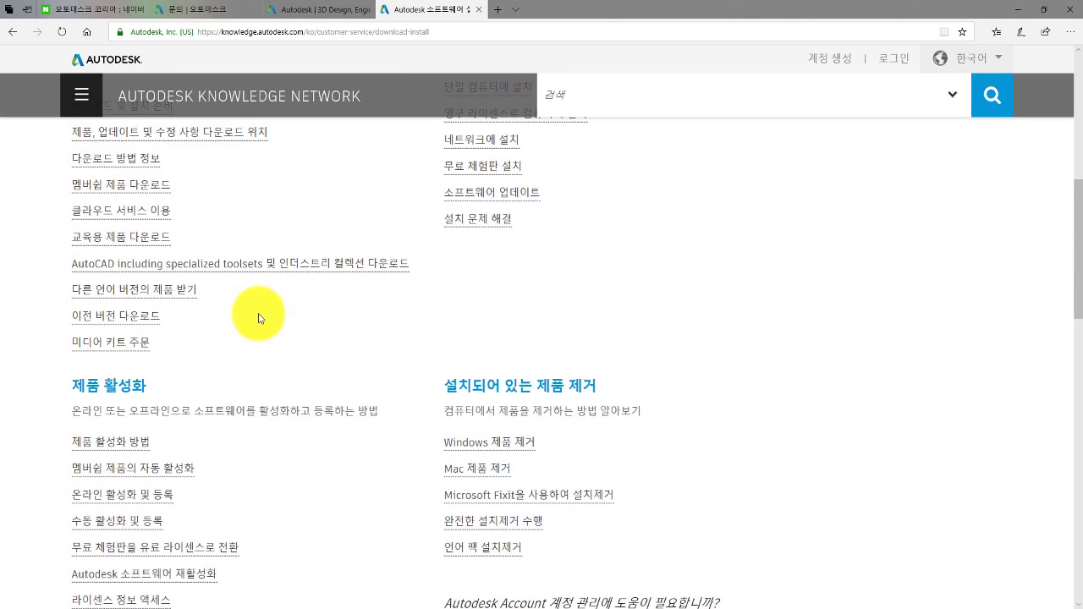
scroll(292, 319, "up", 1)
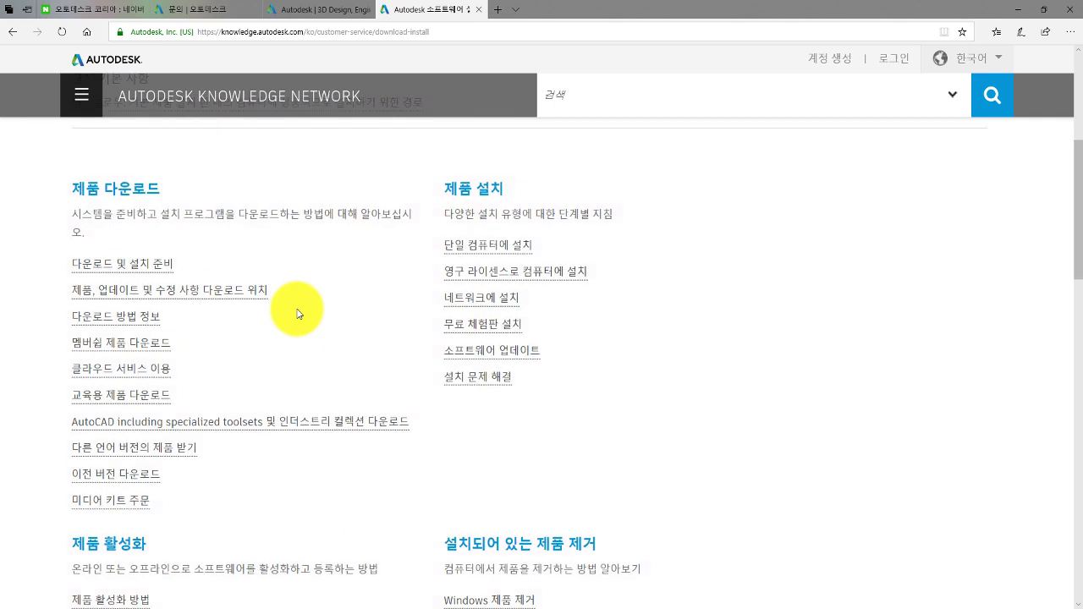
Open the 단일 컴퓨터에 설치 guide and read its Windows install steps.
left_click(484, 264)
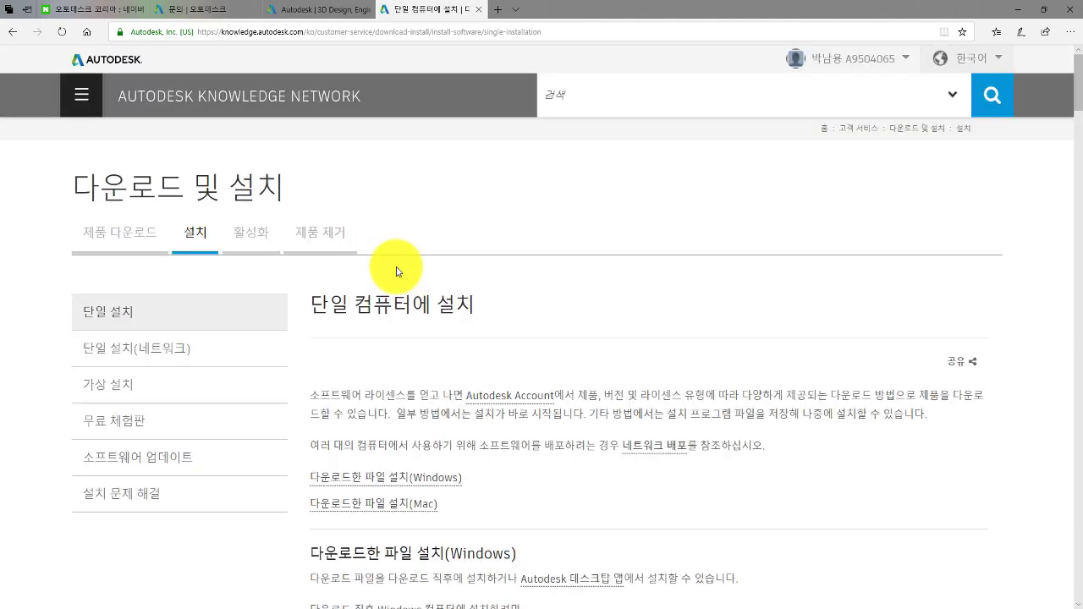
scroll(357, 267, "down", 2)
scroll(359, 279, "down", 1)
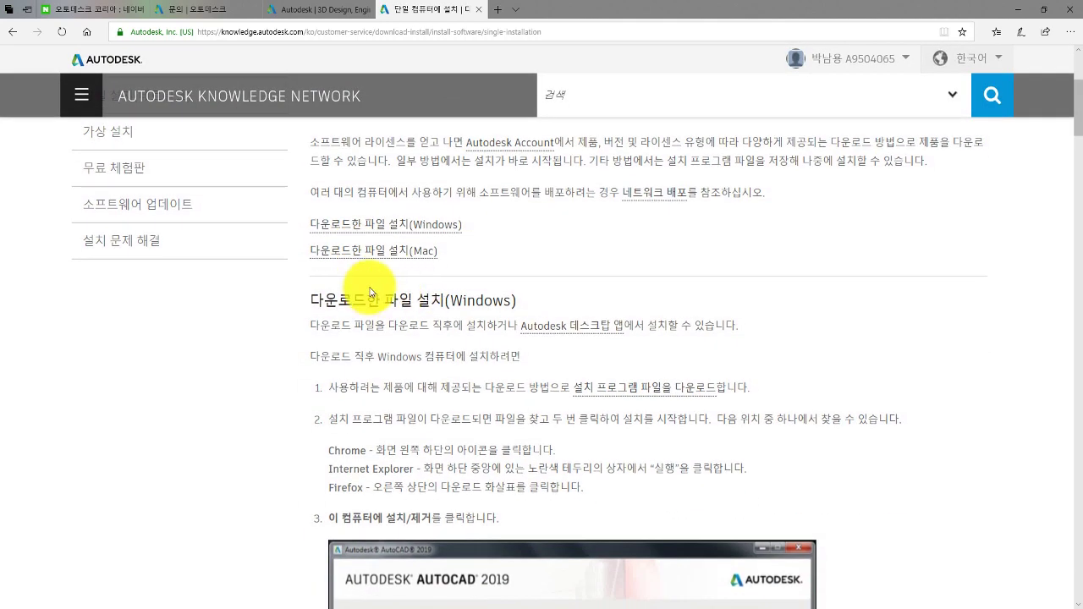
scroll(370, 291, "down", 3)
scroll(370, 291, "down", 5)
scroll(370, 291, "up", 11)
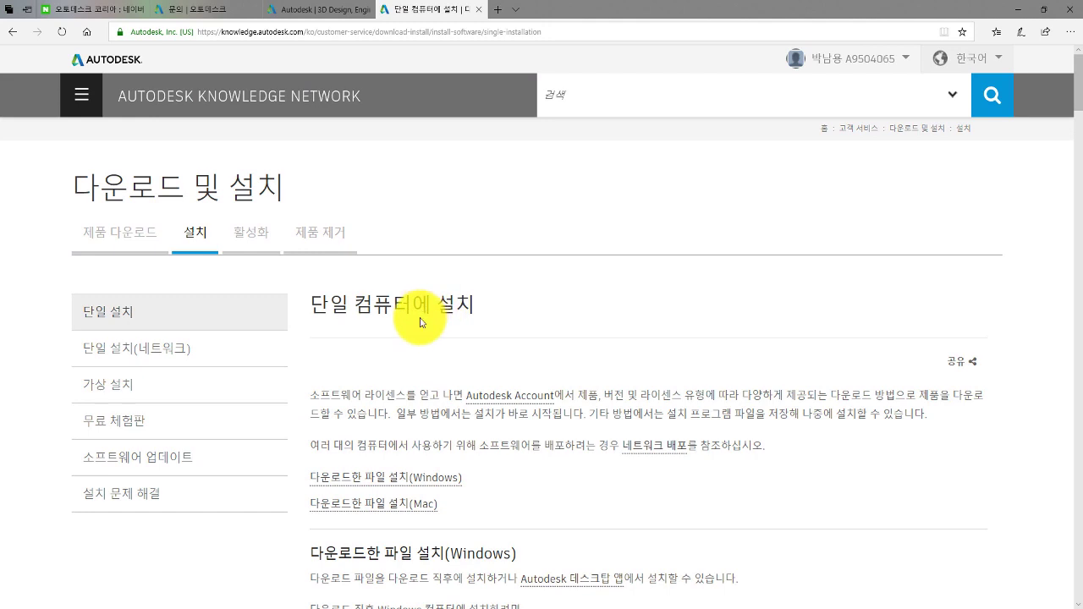
scroll(338, 313, "down", 1)
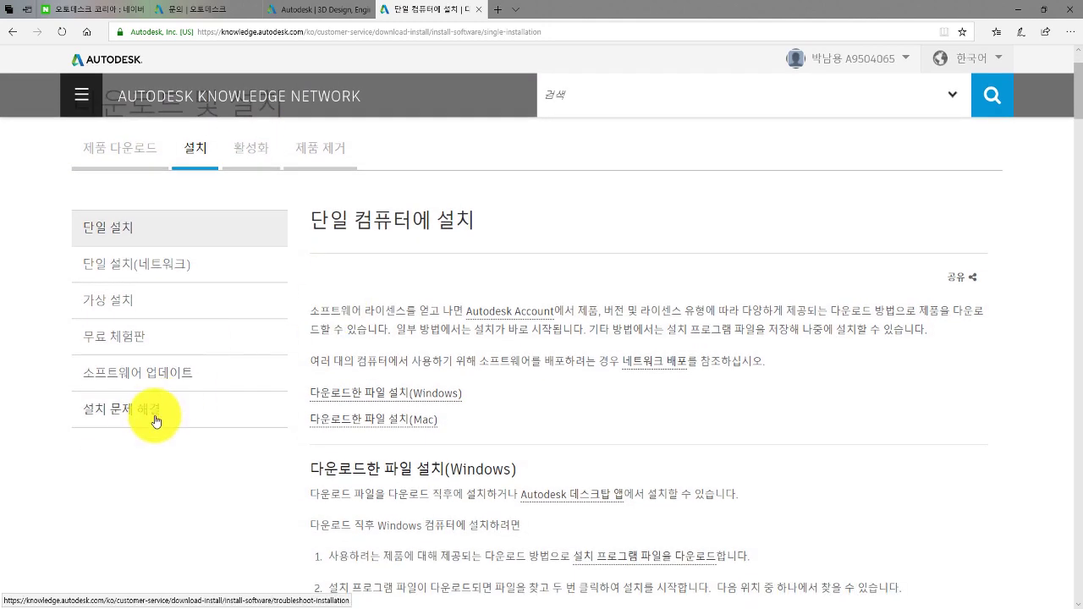
Browse the 설치 문제 해결 troubleshooting page, then minimize Edge.
left_click(144, 417)
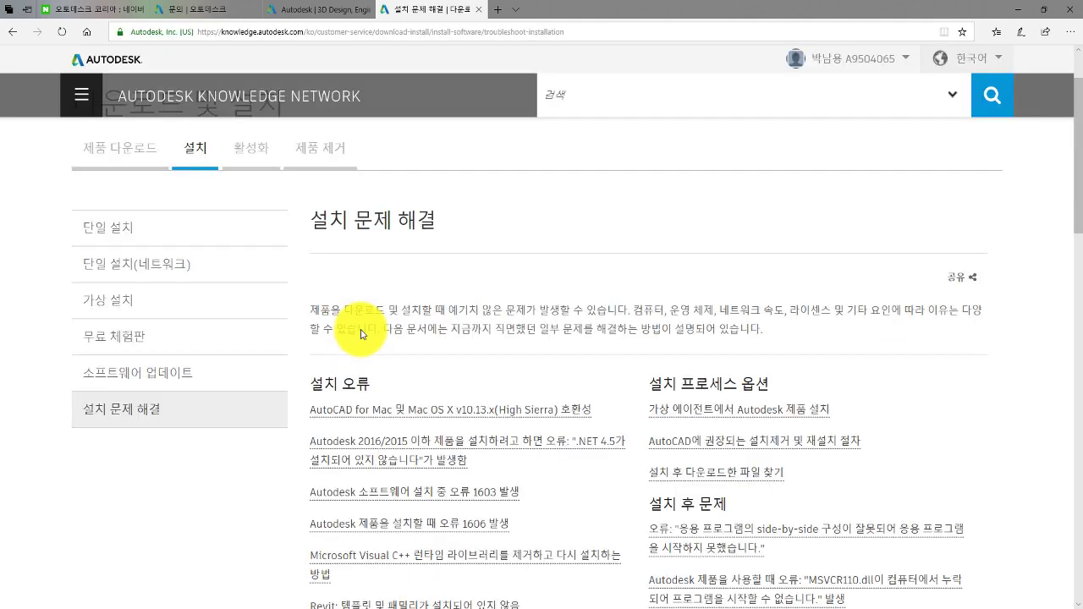
scroll(394, 322, "down", 2)
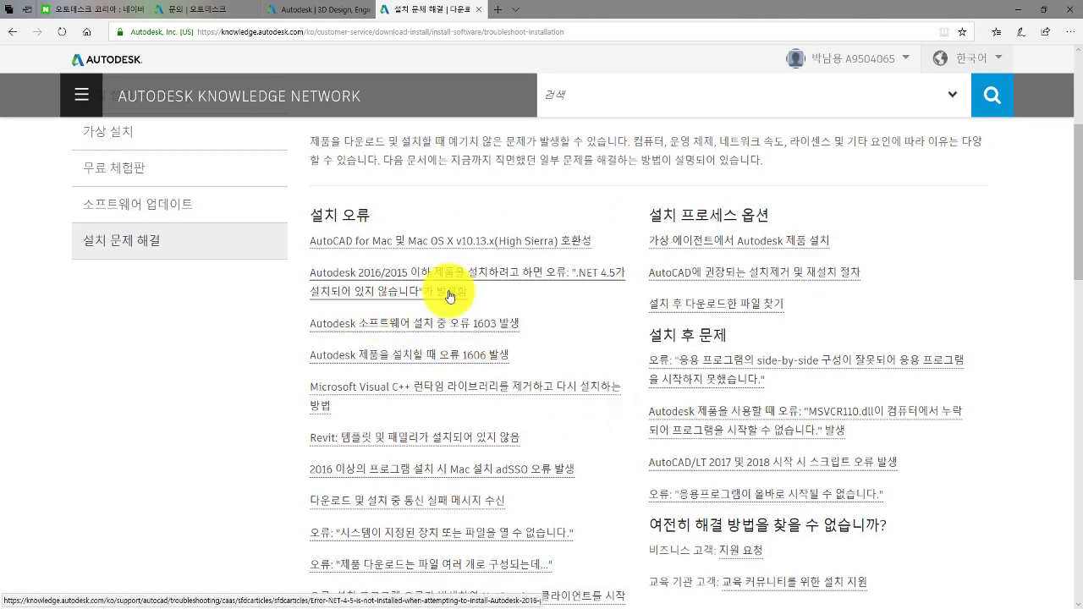
scroll(387, 273, "down", 1)
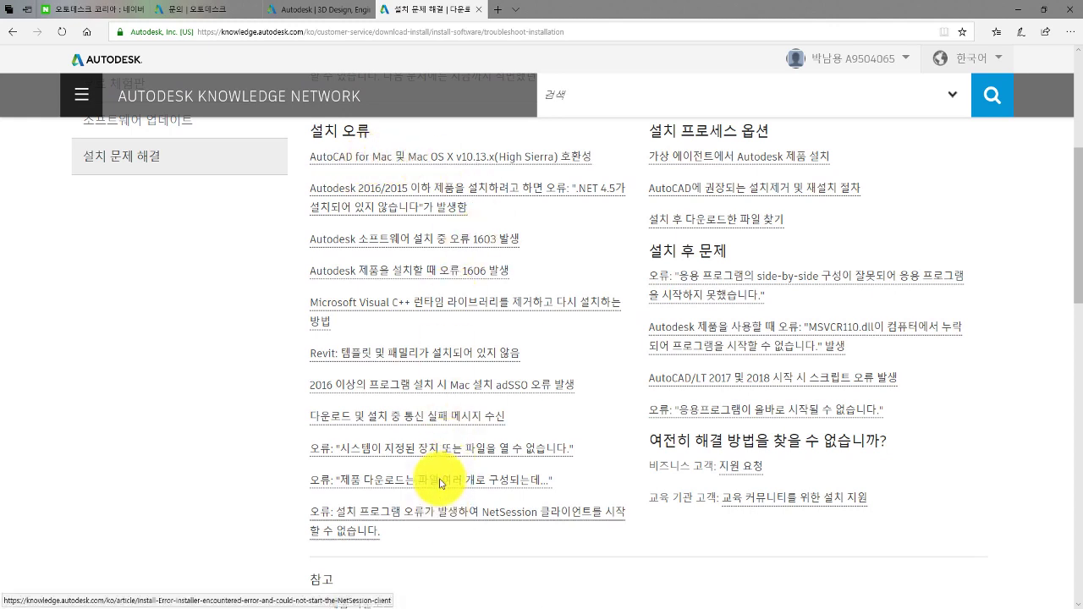
scroll(542, 372, "up", 1)
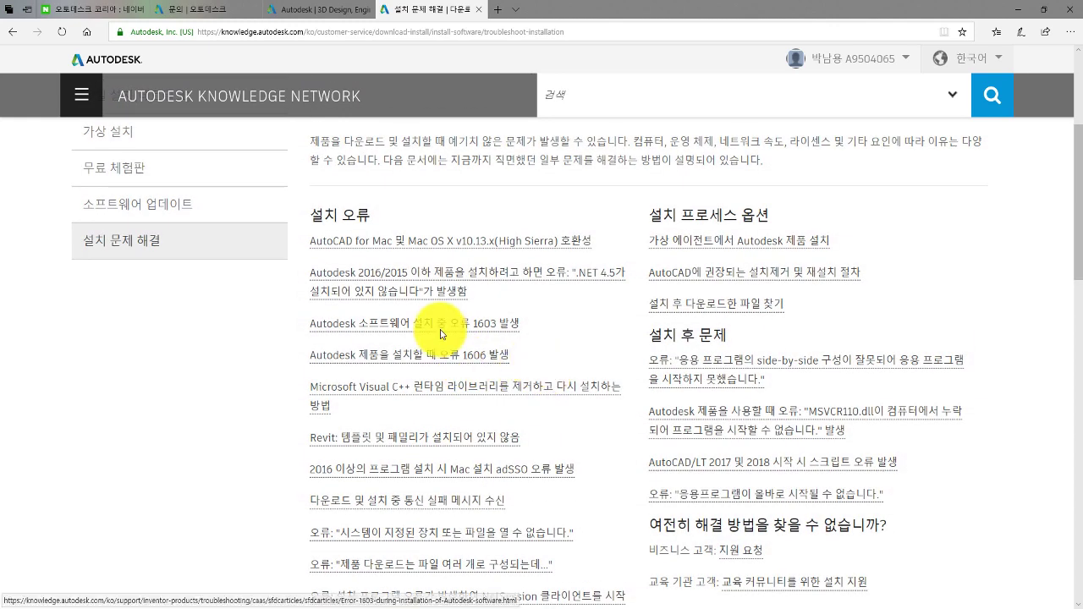
scroll(435, 326, "up", 2)
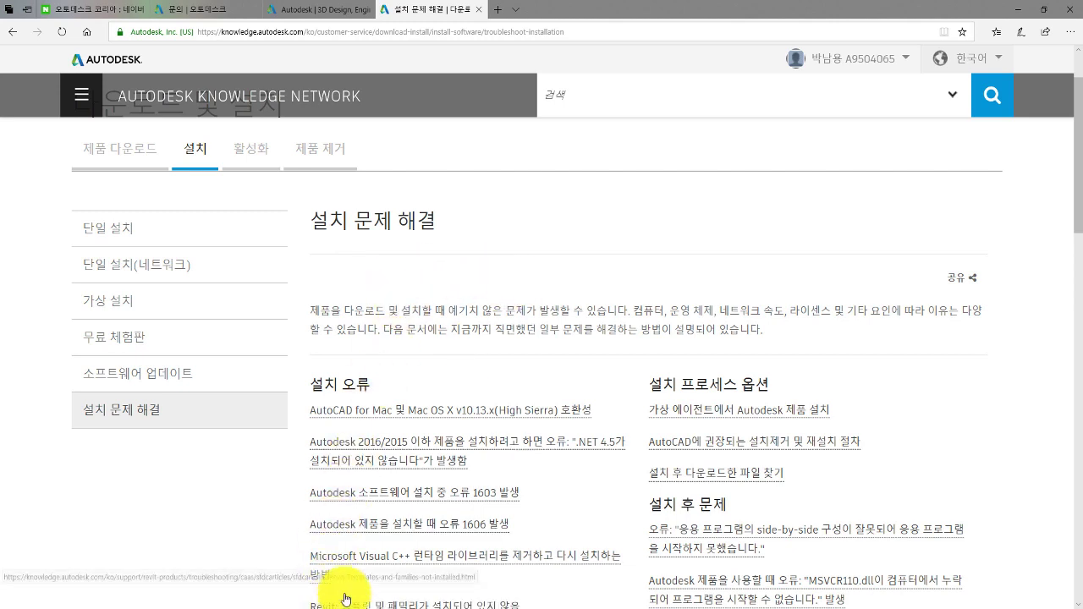
left_click(1016, 12)
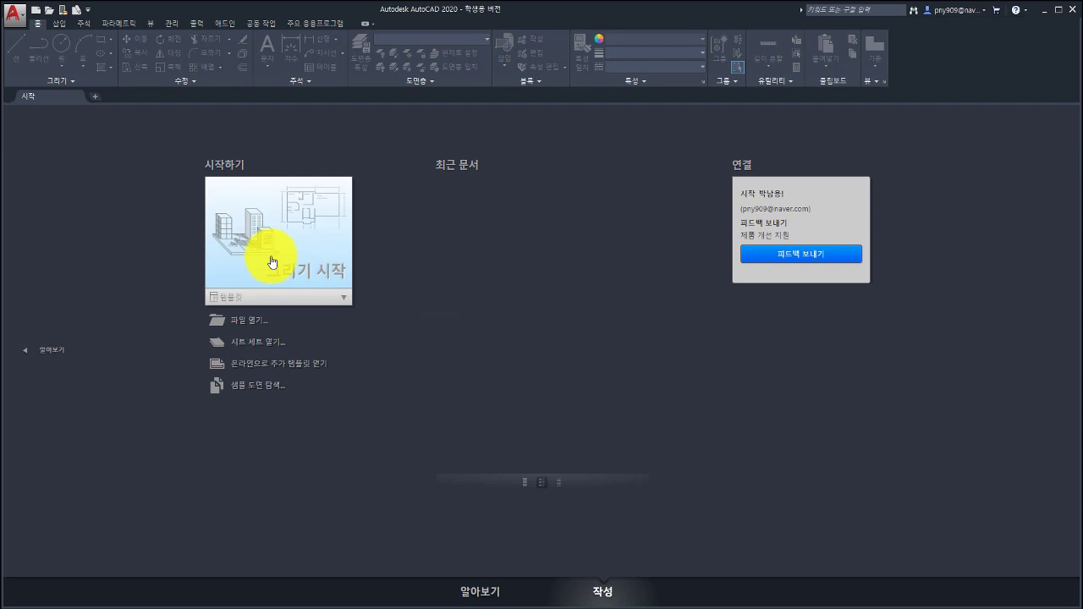
Start Drawing1.dwg from the template list and close the Layer Properties palette.
left_click(342, 301)
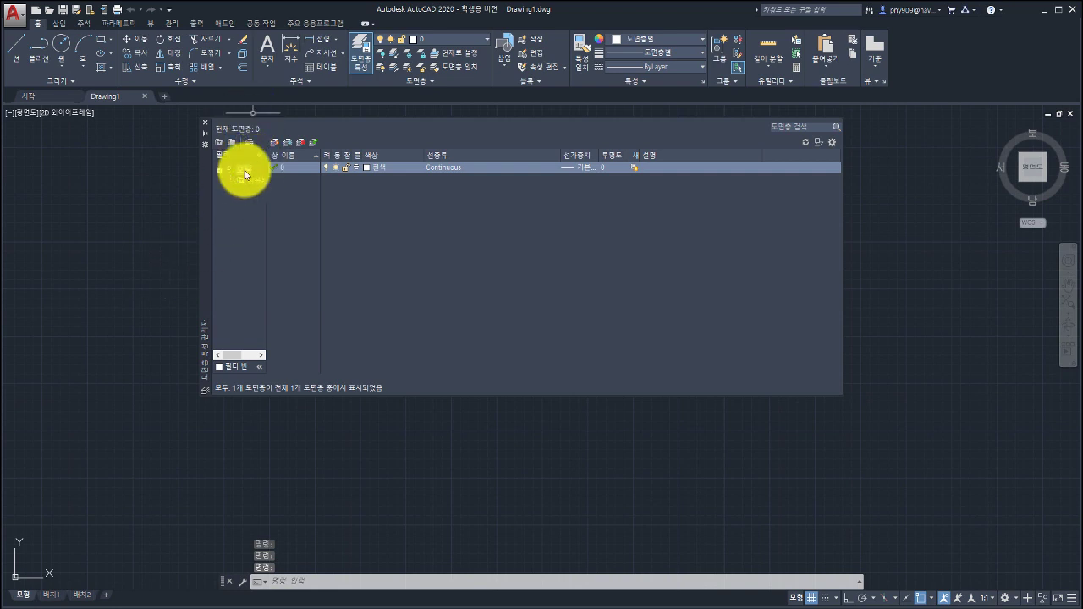
left_click(203, 123)
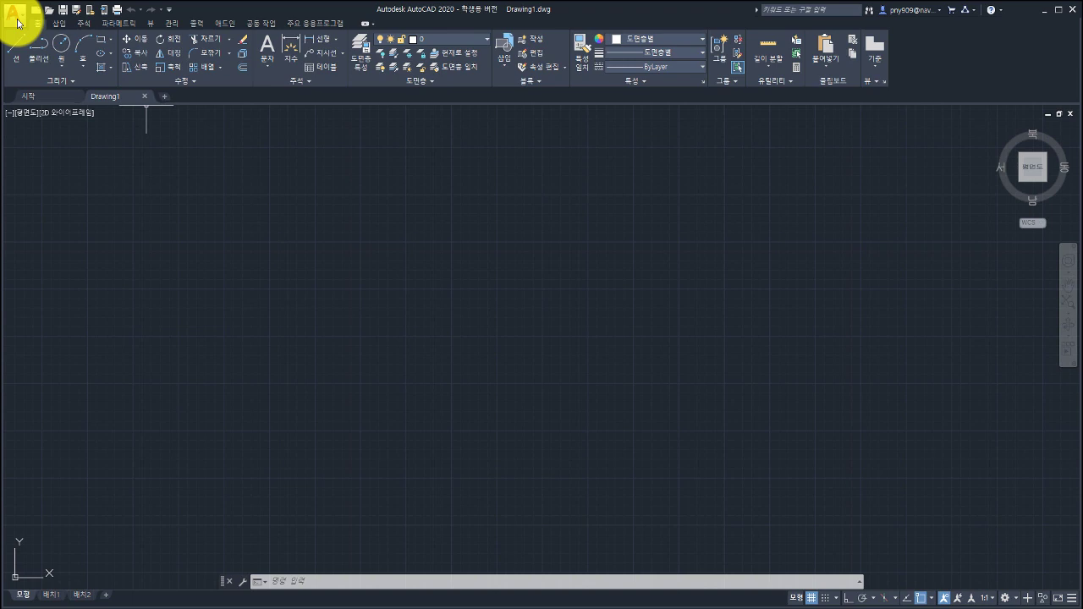
Open the 옵션 (Options) dialog from the application menu, landing on the 파일 tab.
left_click(17, 22)
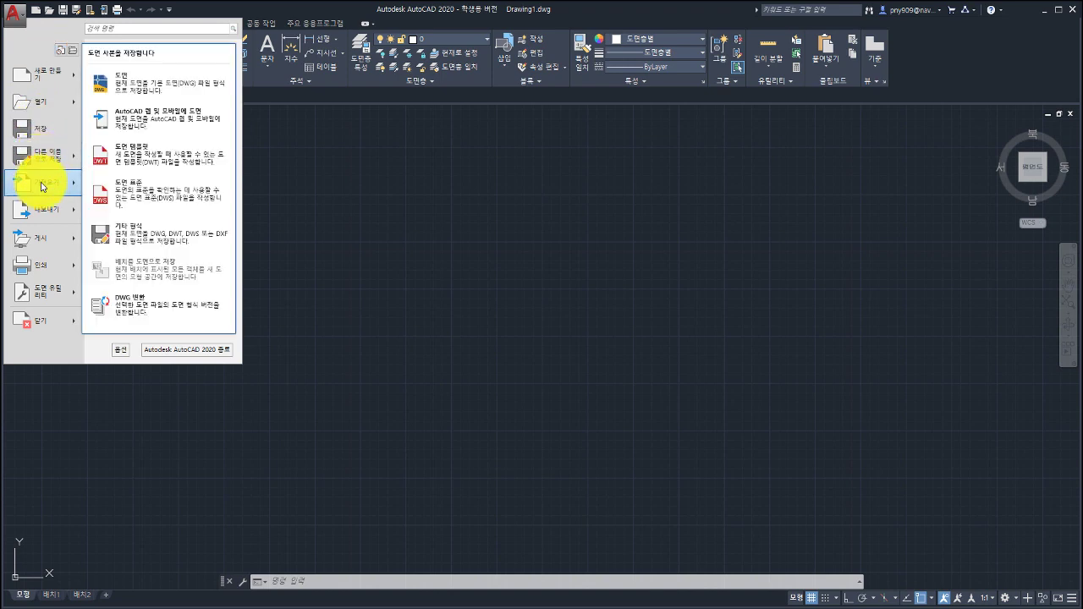
mouse_move(47, 244)
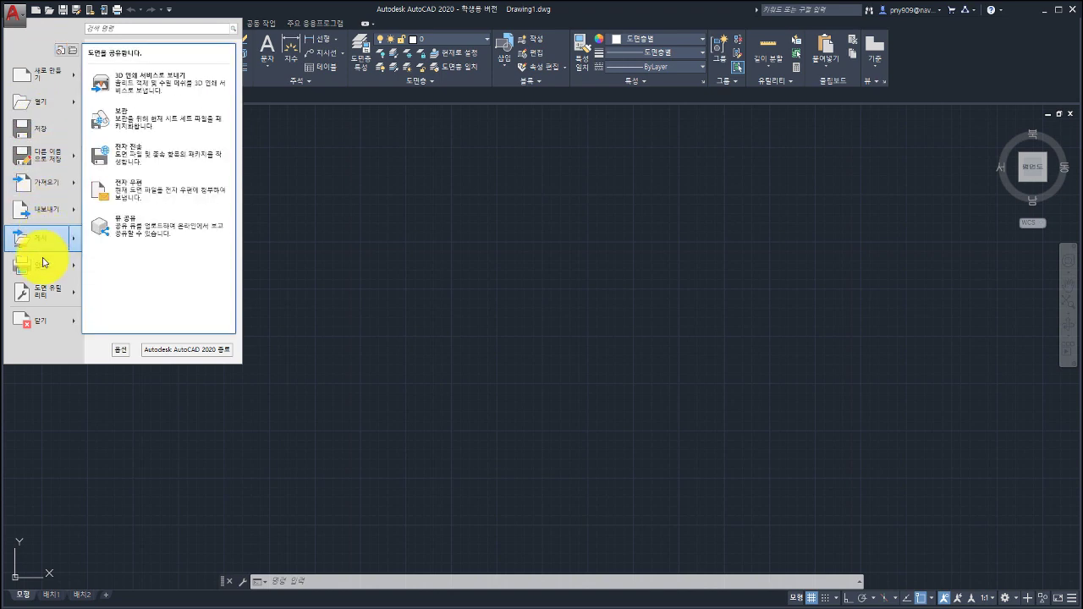
mouse_move(40, 306)
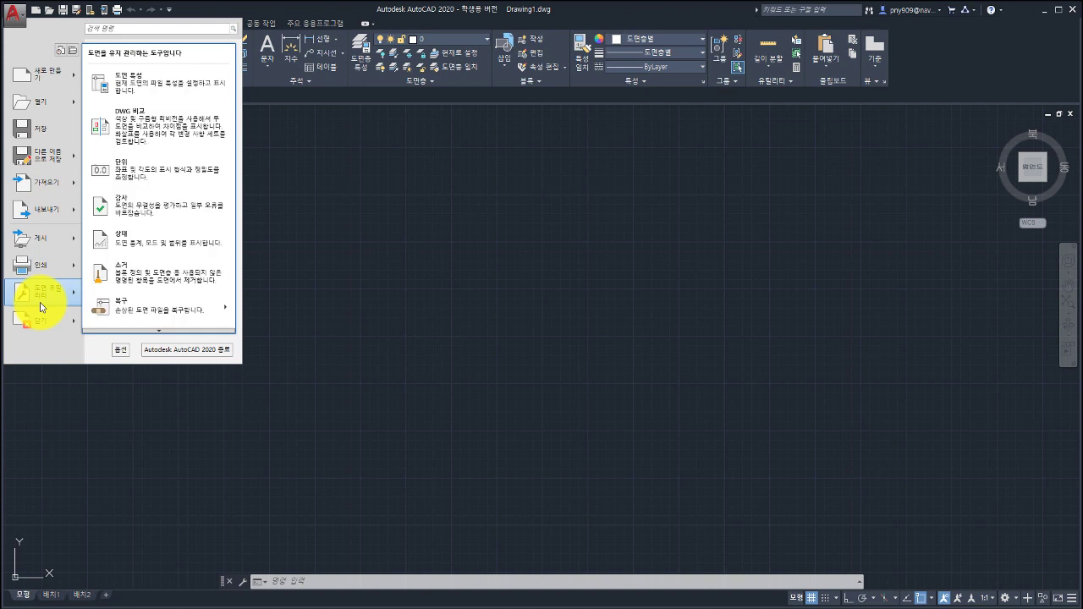
left_click(117, 350)
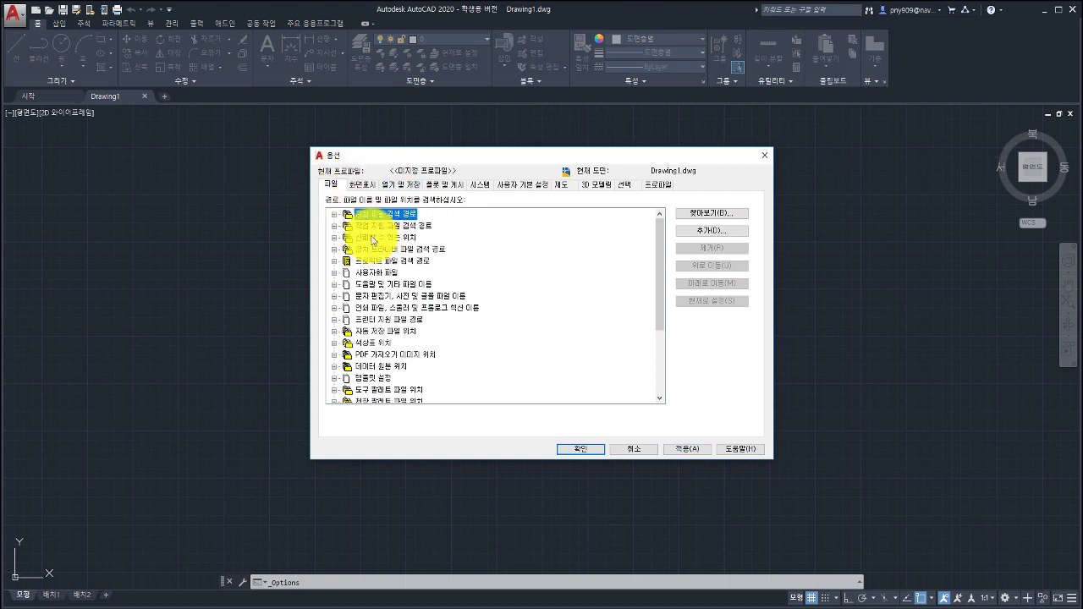
left_click(359, 184)
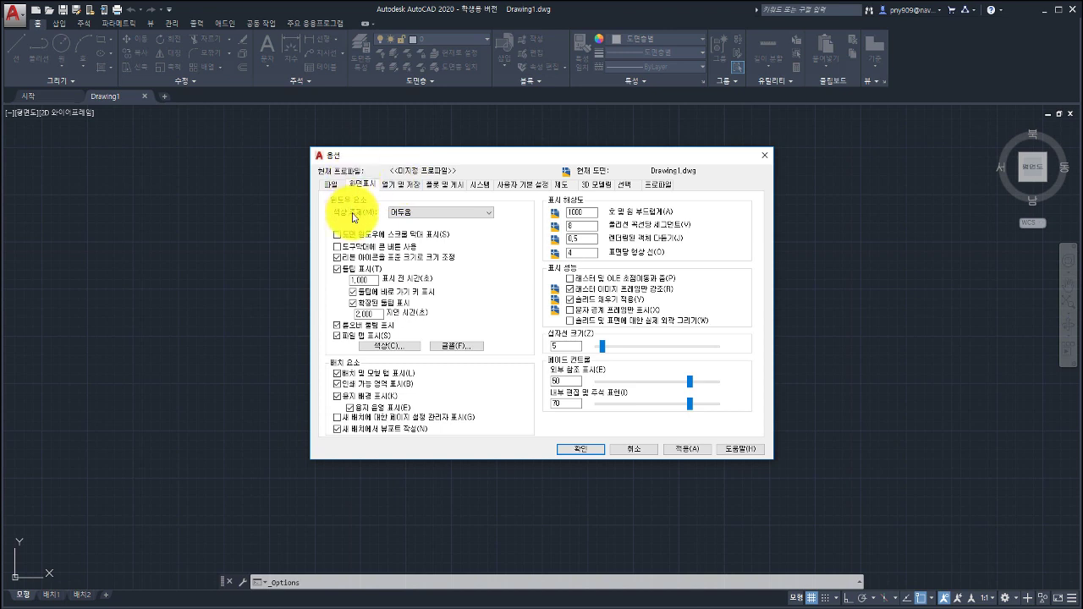
left_click(420, 215)
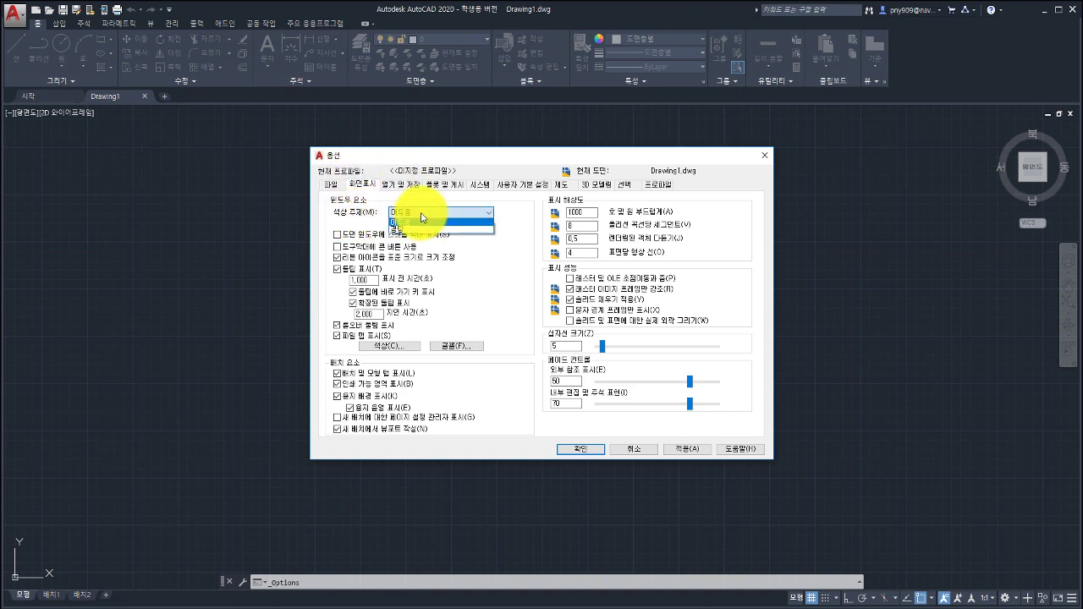
left_click(415, 229)
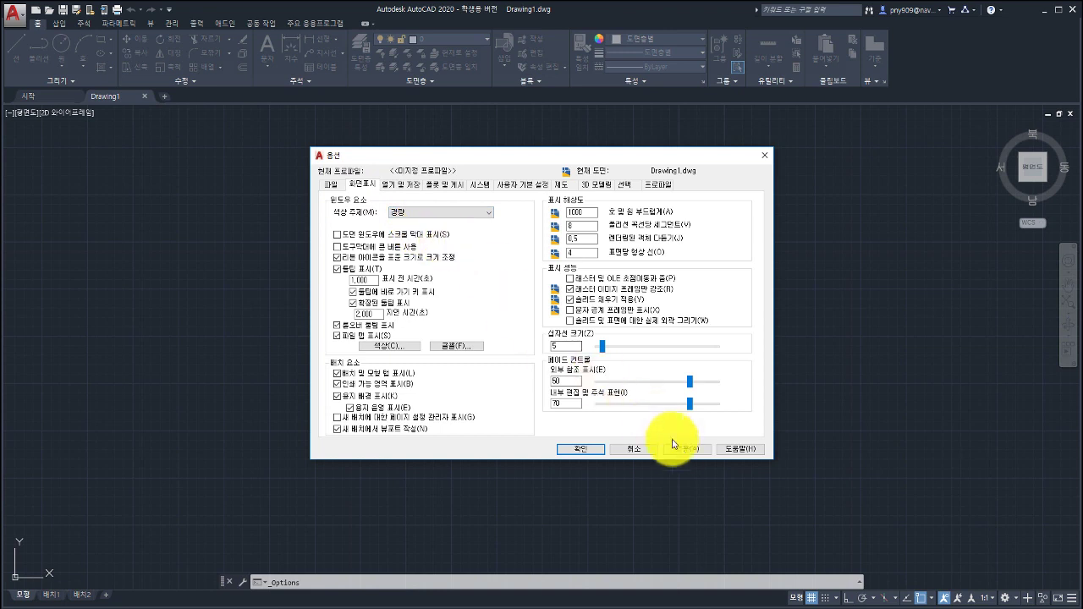
left_click(685, 449)
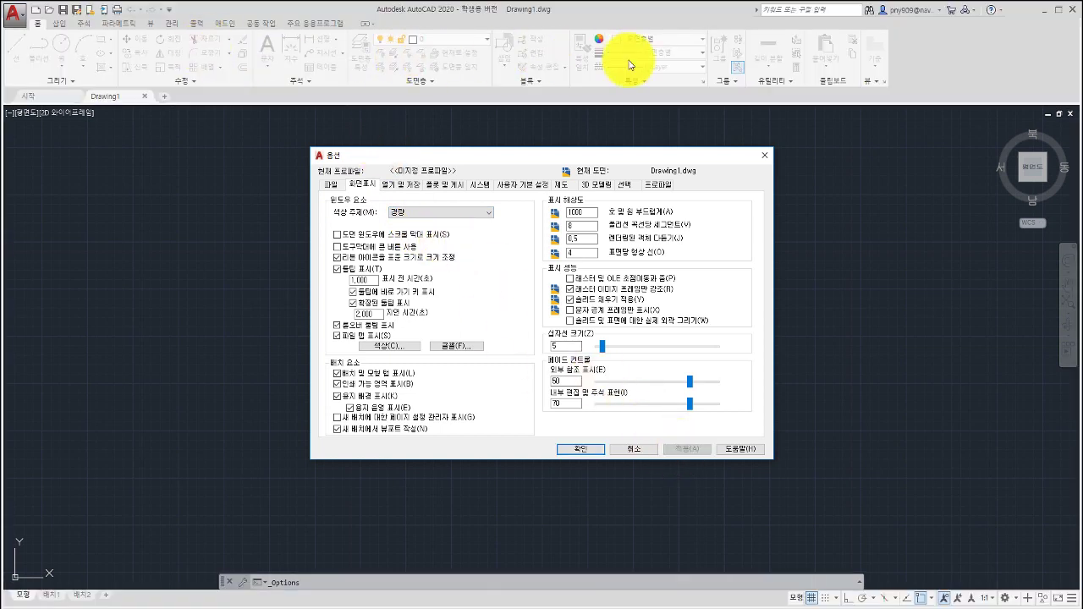
left_click(429, 214)
left_click(429, 220)
left_click(673, 448)
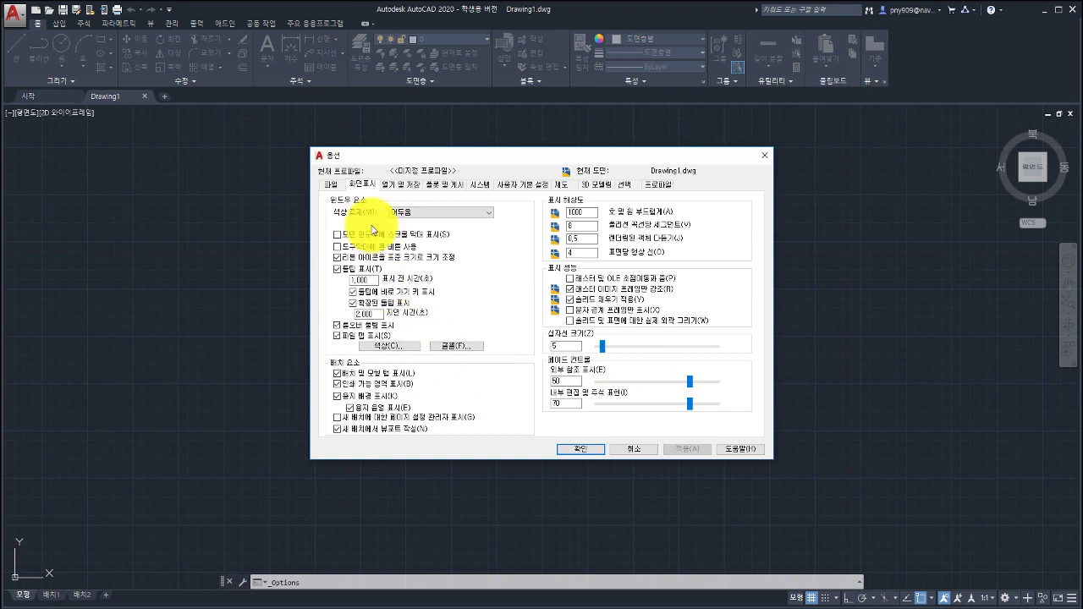
Confirm the Open and Save format stays AutoCAD 2018 Drawing, then view the Plot and Publish settings.
left_click(399, 186)
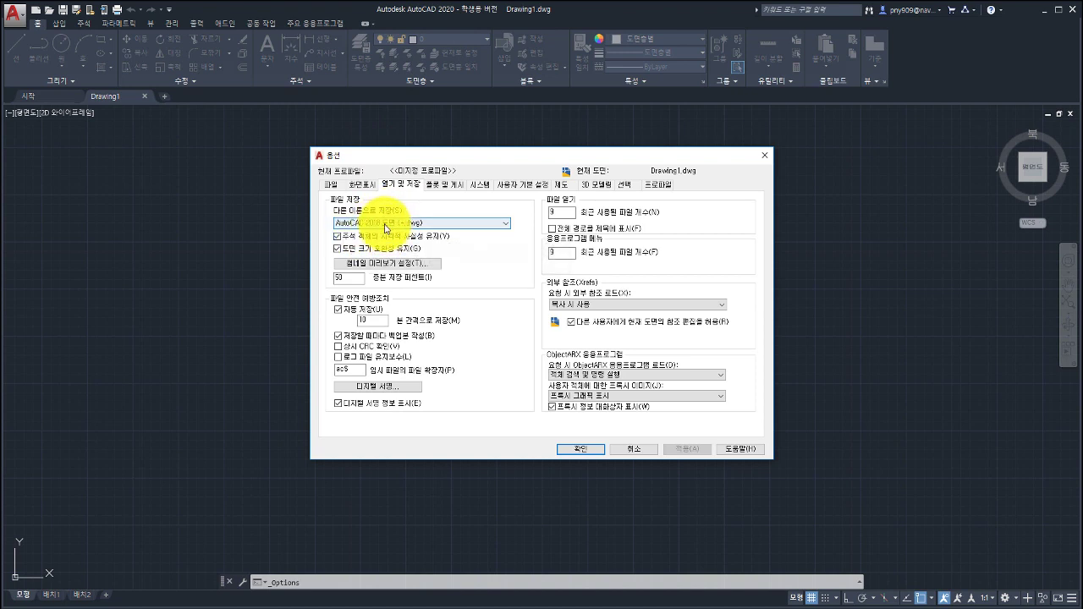
left_click(444, 225)
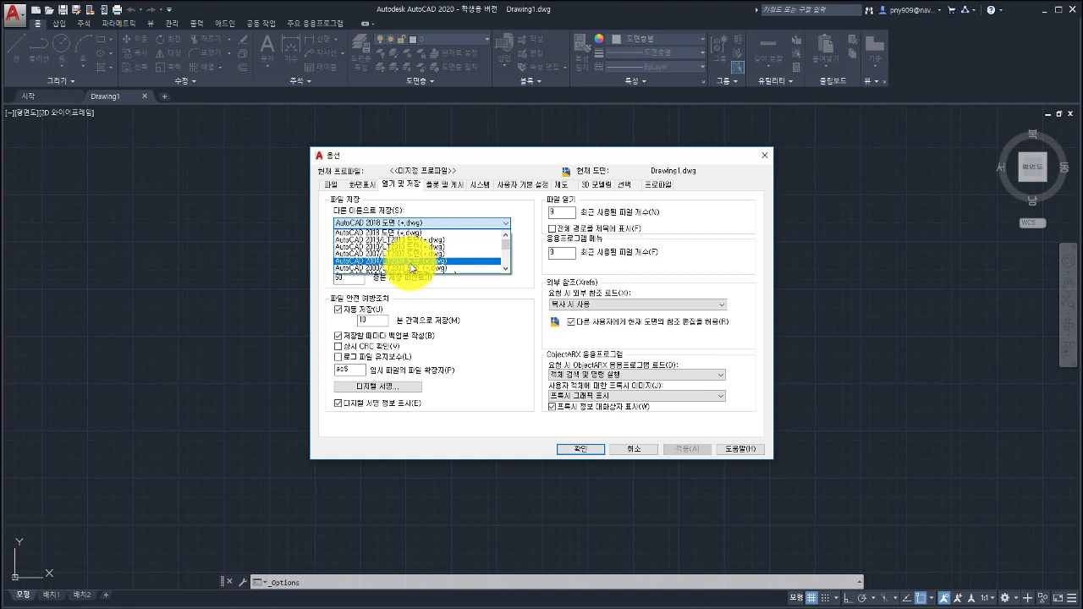
left_click(435, 209)
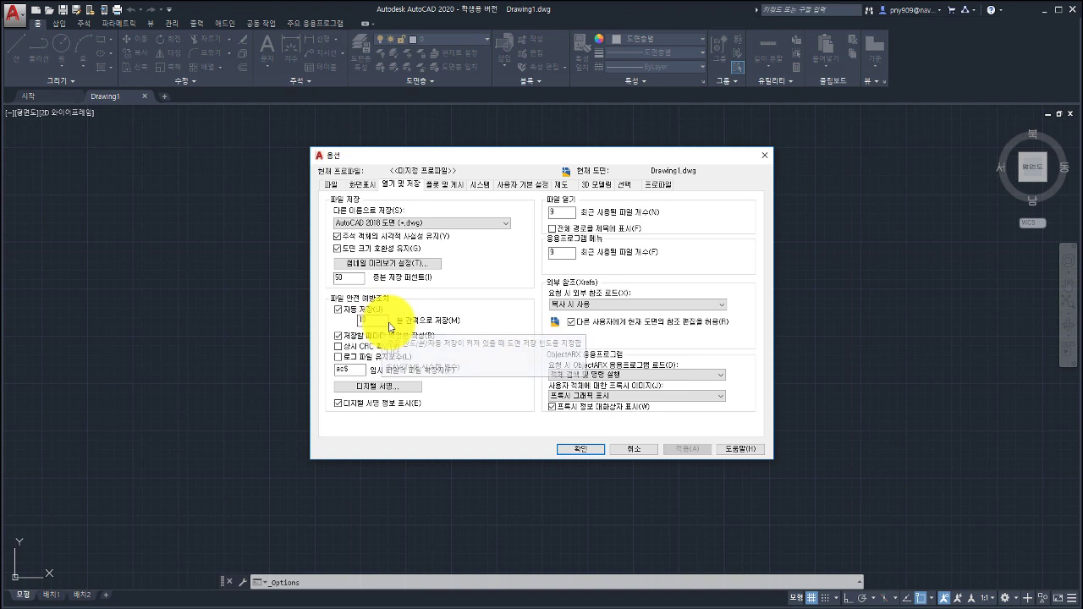
left_click(438, 186)
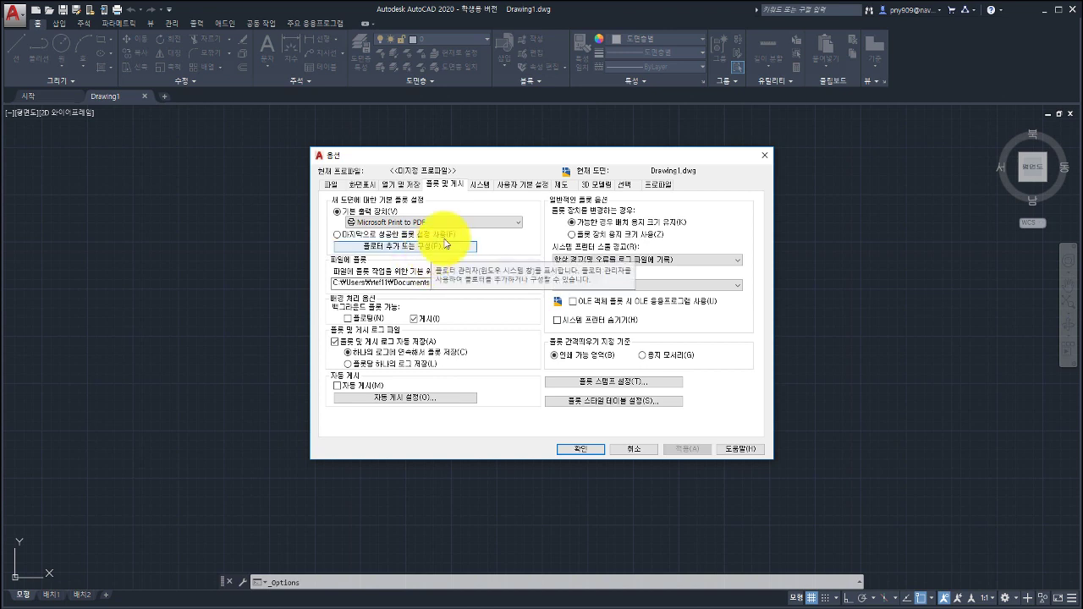
Review the System, User Preferences, Drafting, 3D Modeling and Selection tabs, then close Options.
left_click(482, 184)
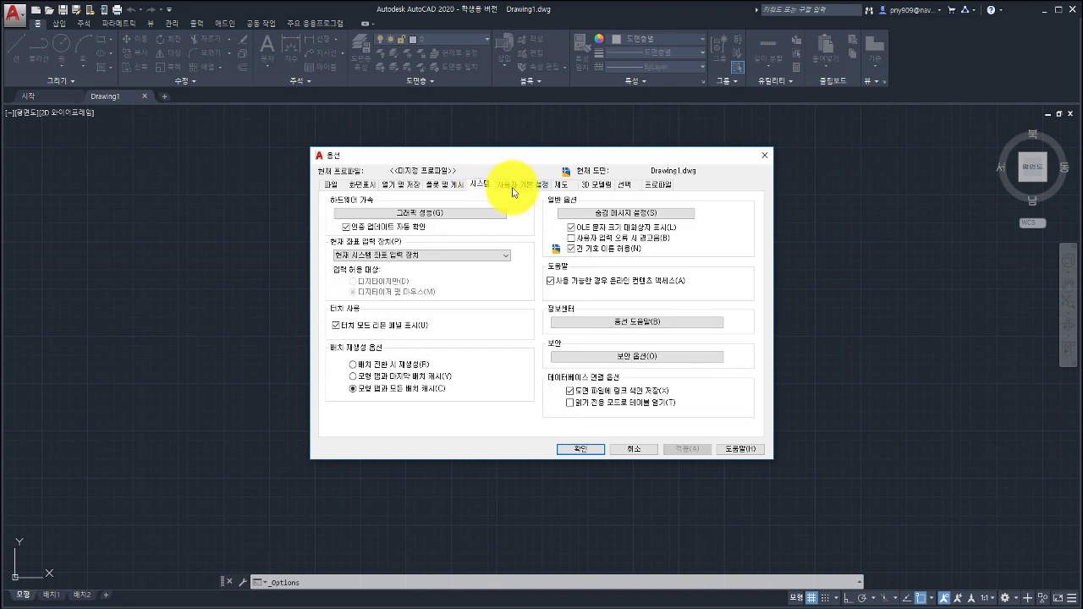
left_click(513, 188)
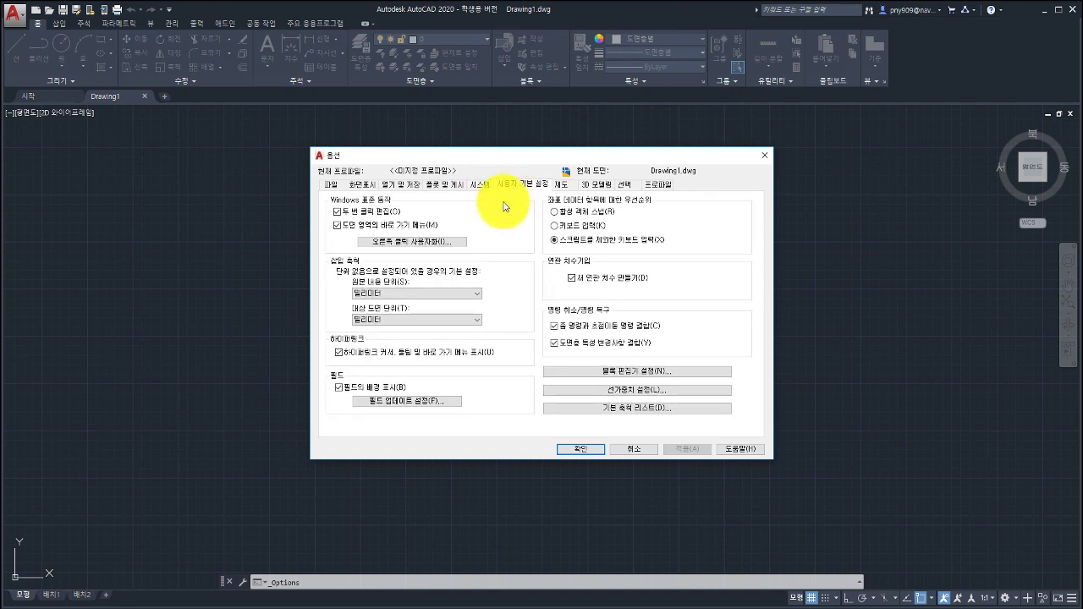
left_click(560, 184)
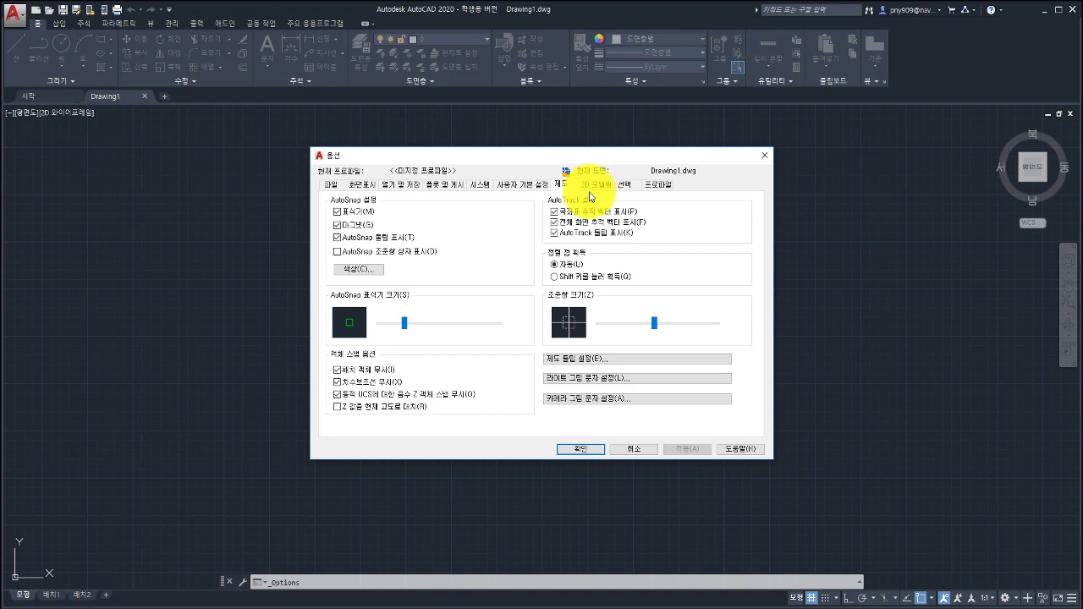
left_click(599, 186)
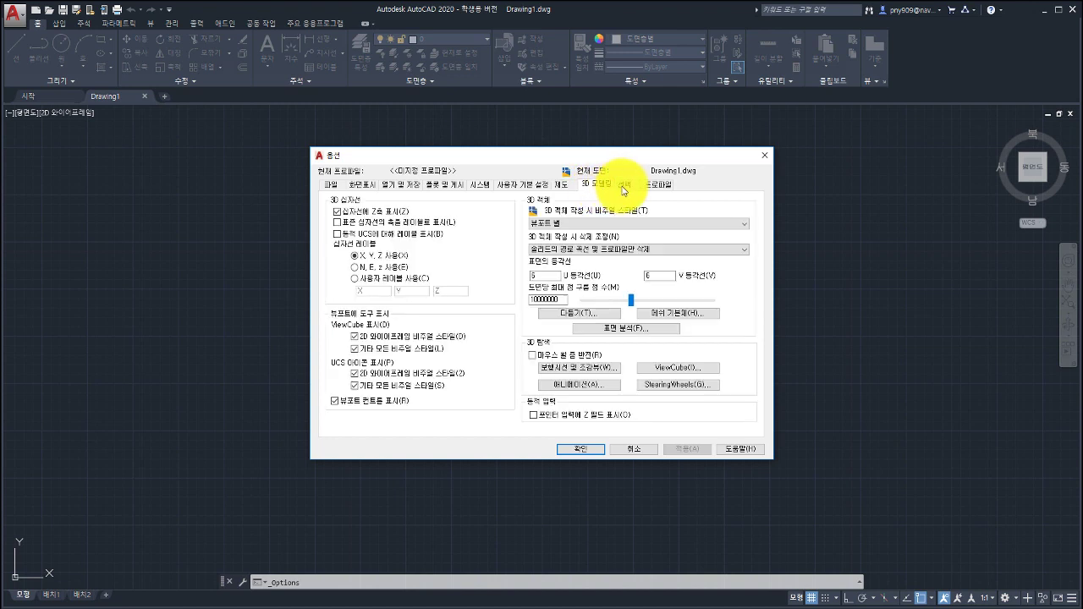
left_click(624, 184)
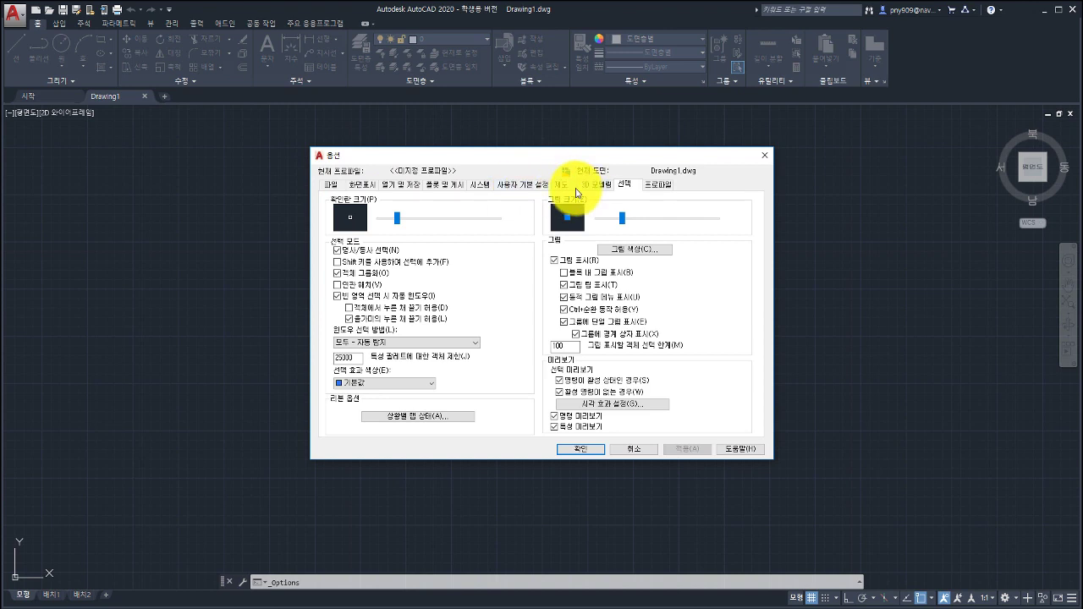
left_click(533, 186)
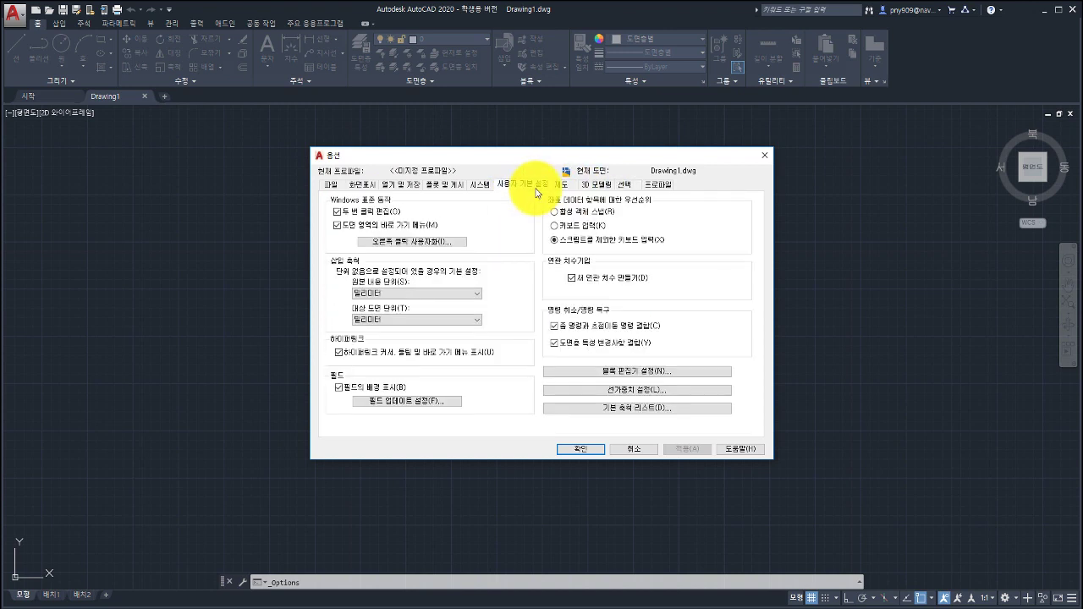
left_click(480, 185)
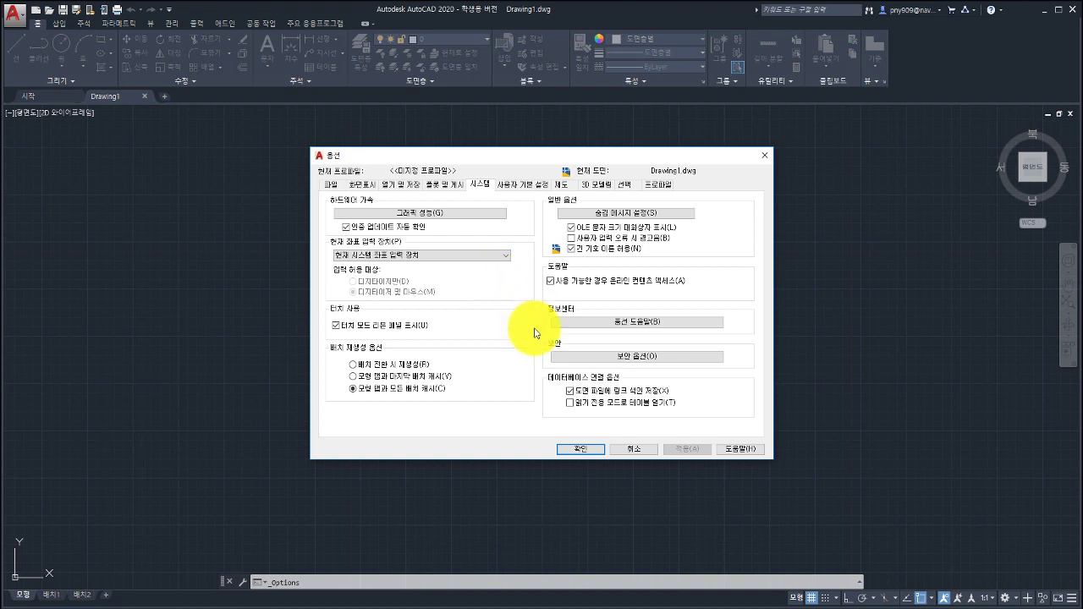
left_click(627, 451)
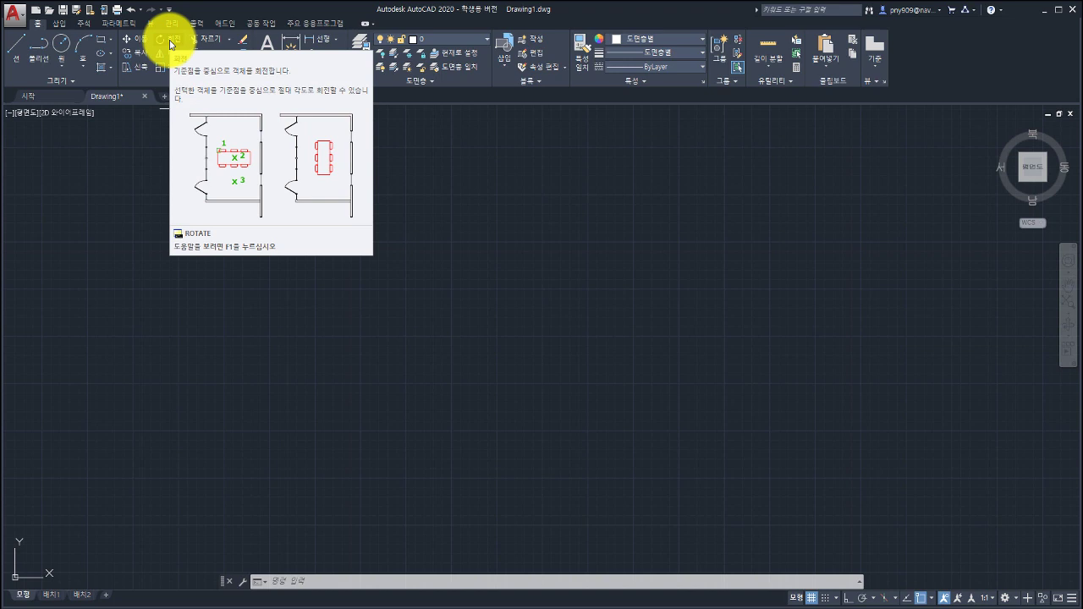
right_click(169, 40)
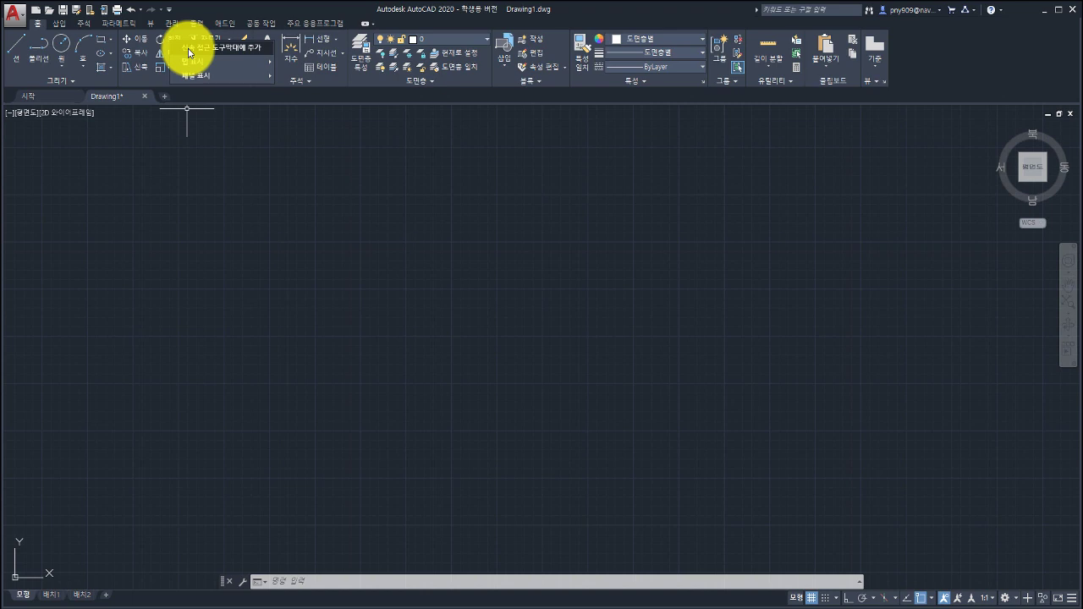
left_click(190, 51)
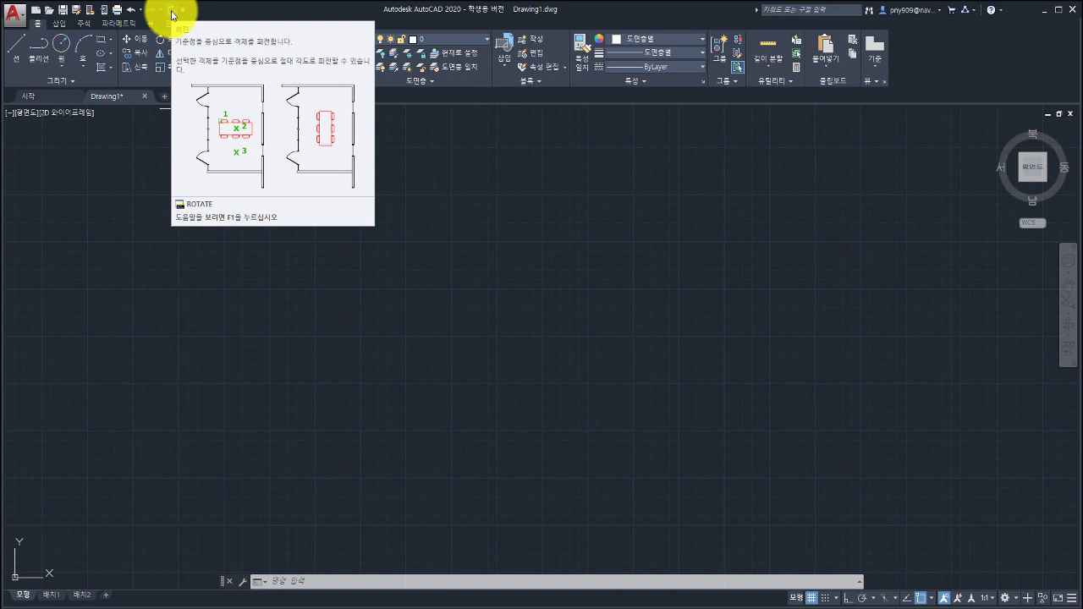
right_click(172, 13)
left_click(214, 20)
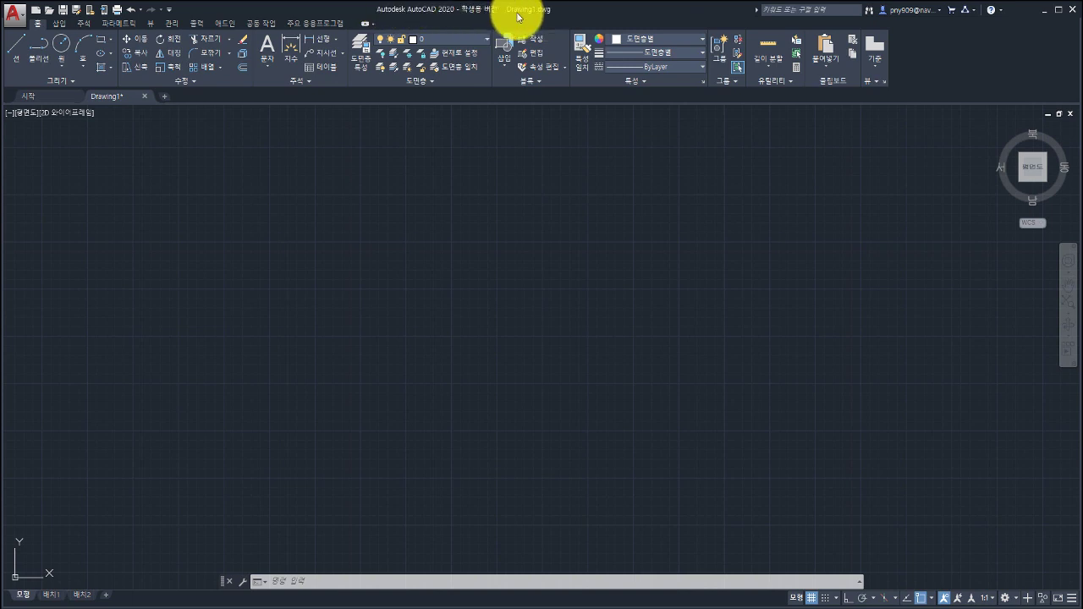
Save the drawing as 123.dwg in the Documents folder using Save As.
left_click(14, 11)
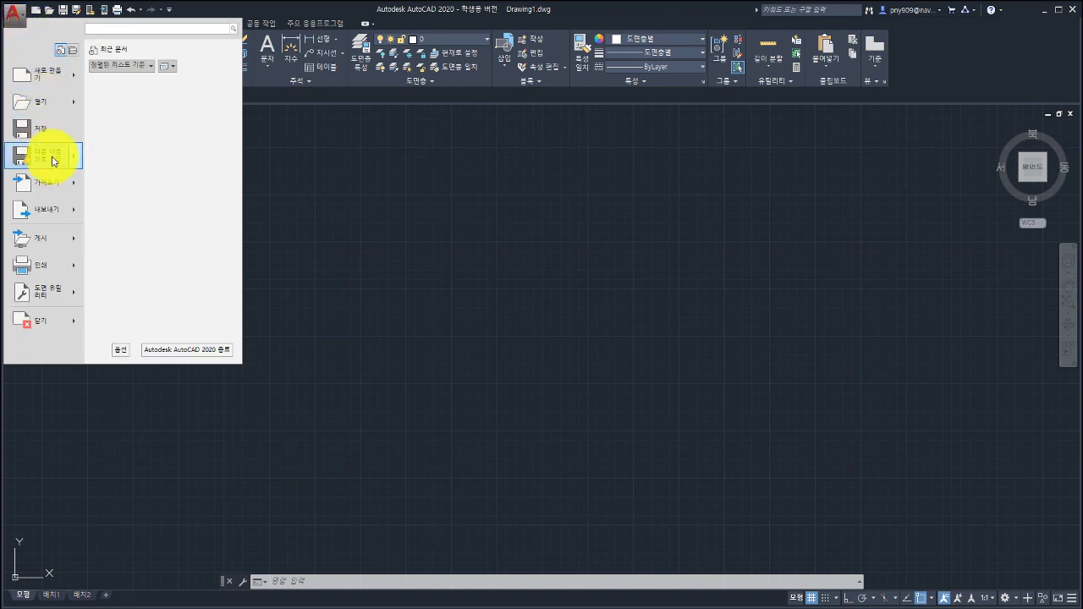
left_click(53, 160)
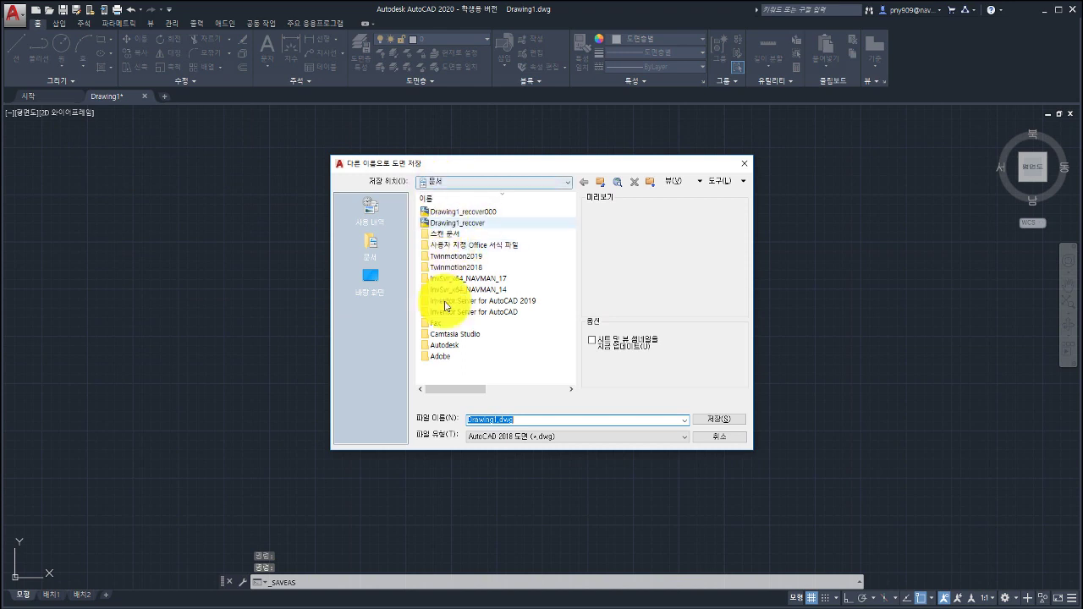
type("123")
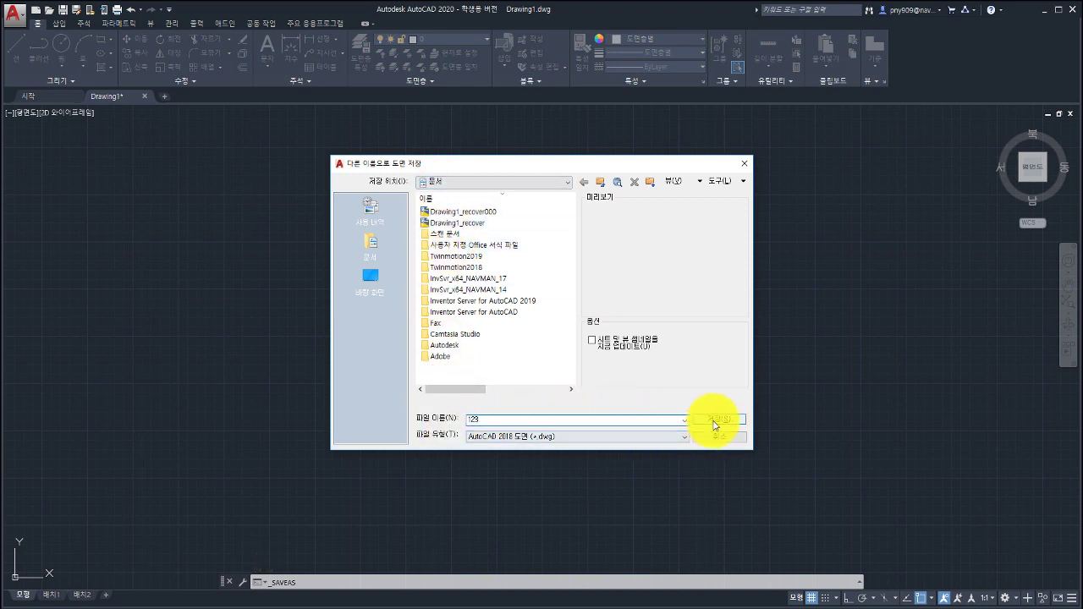
left_click(716, 418)
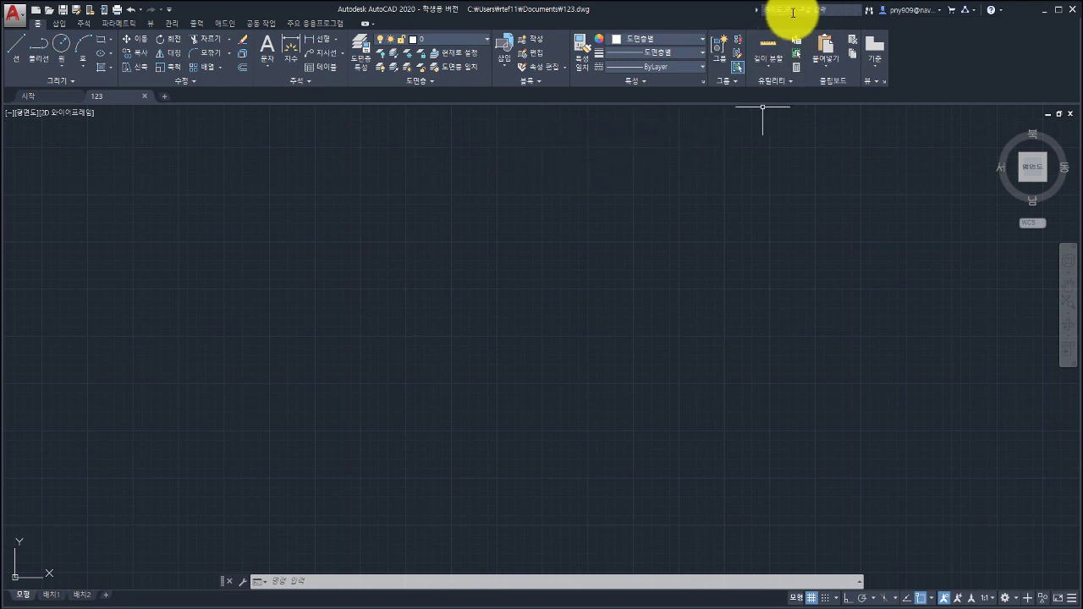
Search AutoCAD Help for 'rotate' from the InfoCenter search box.
left_click(798, 11)
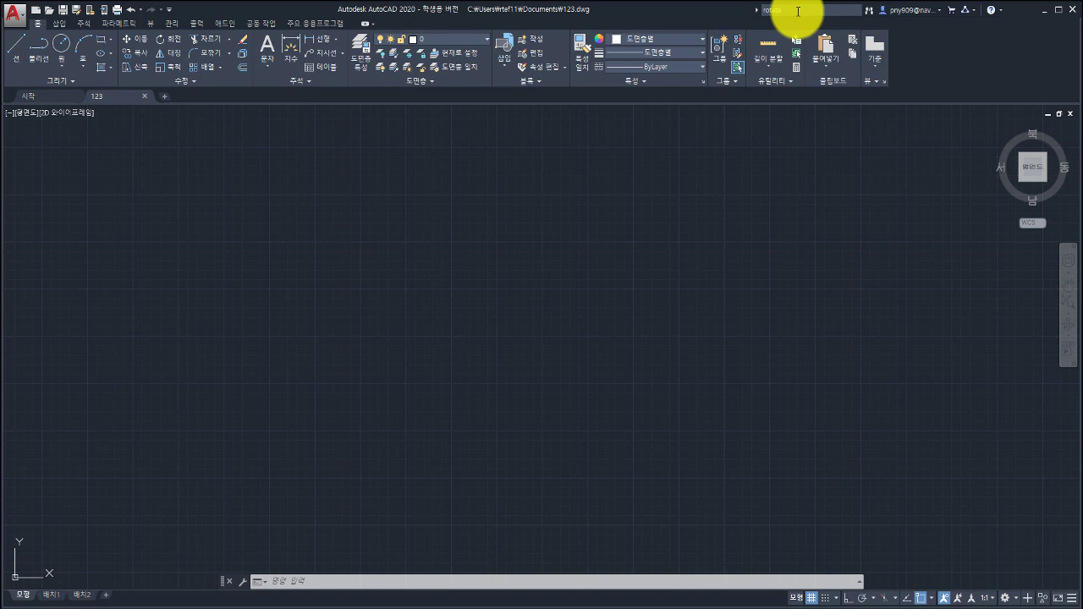
key("Return")
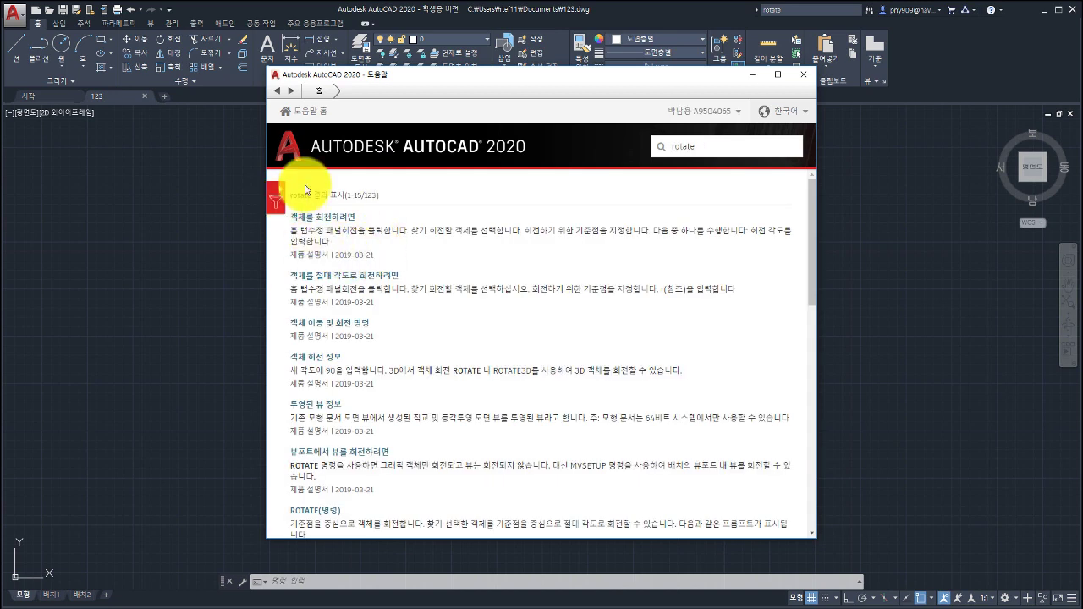
Read the 객체를 회전하려면 article on rotating objects, then close the Help window.
scroll(347, 254, "down", 3)
scroll(358, 281, "up", 3)
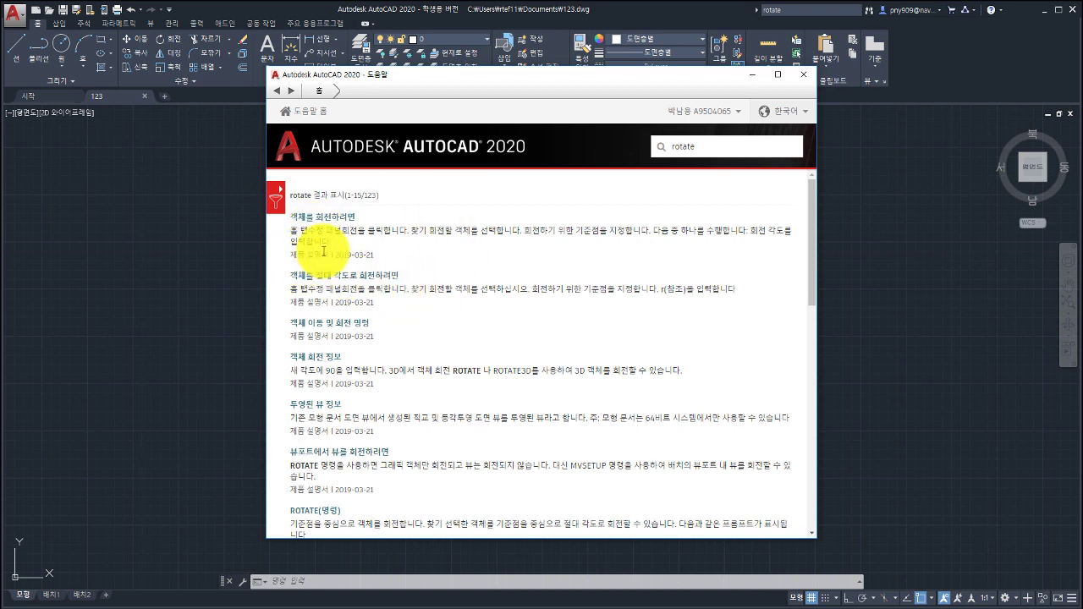
left_click(320, 222)
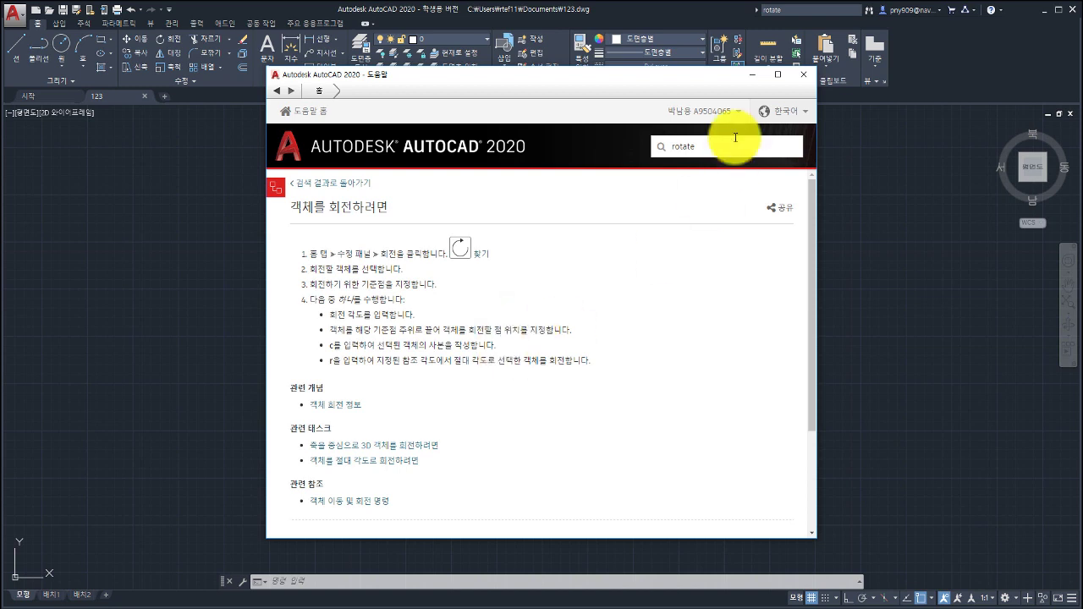
left_click(803, 76)
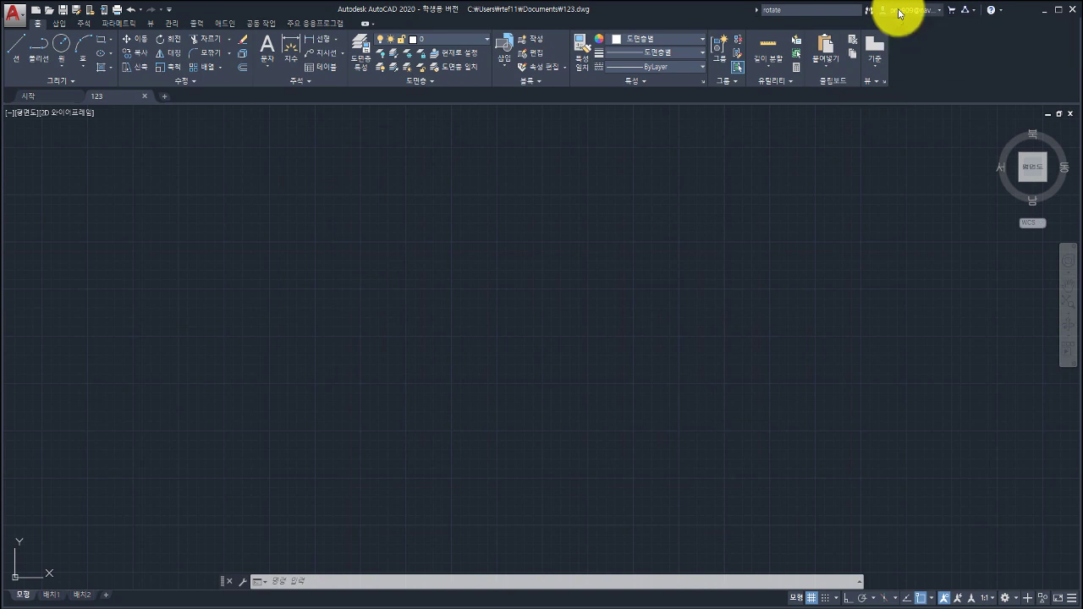
left_click(899, 12)
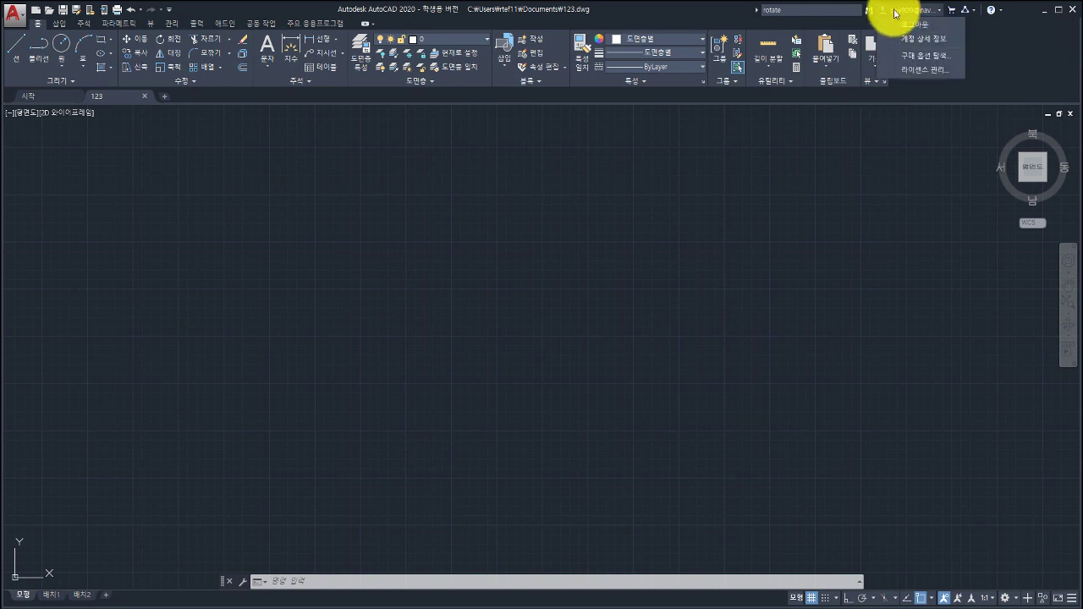
left_click(896, 13)
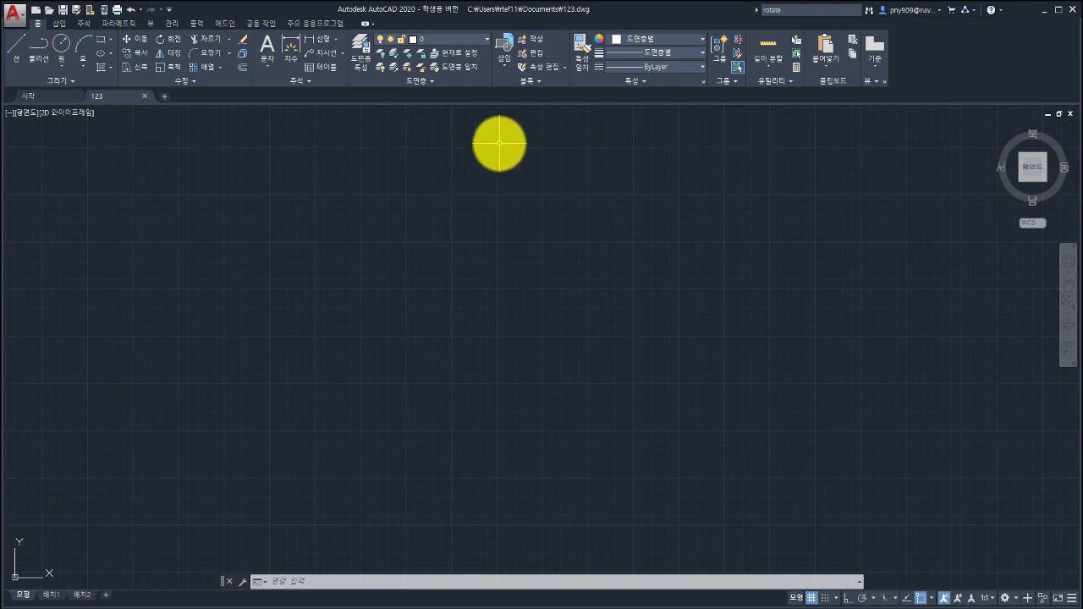
On the Add-ins tab, view the App Manager's two installed Autodesk apps and close it.
left_click(225, 24)
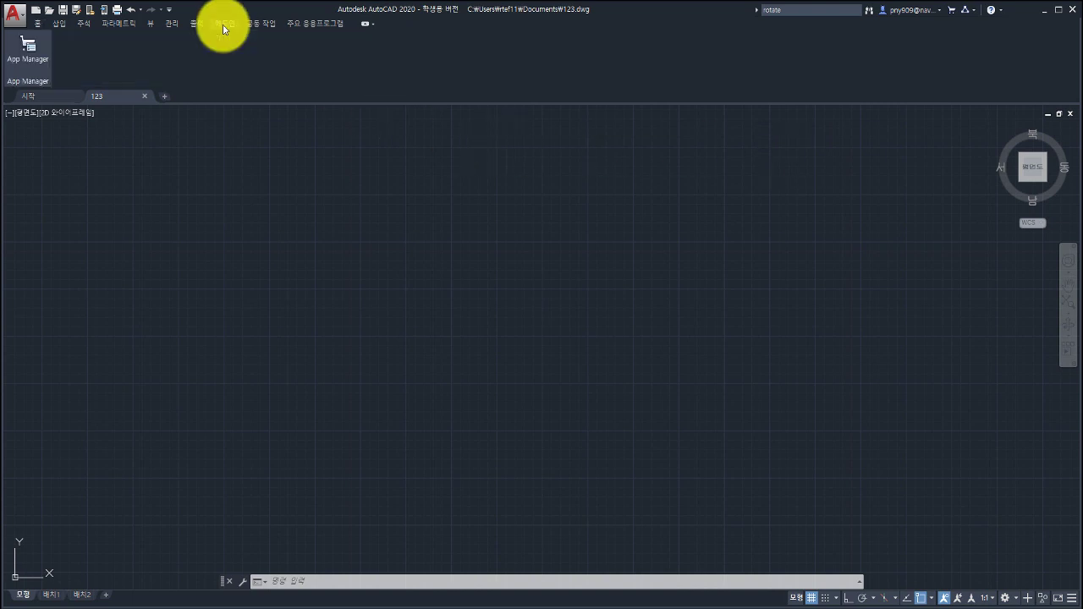
left_click(38, 63)
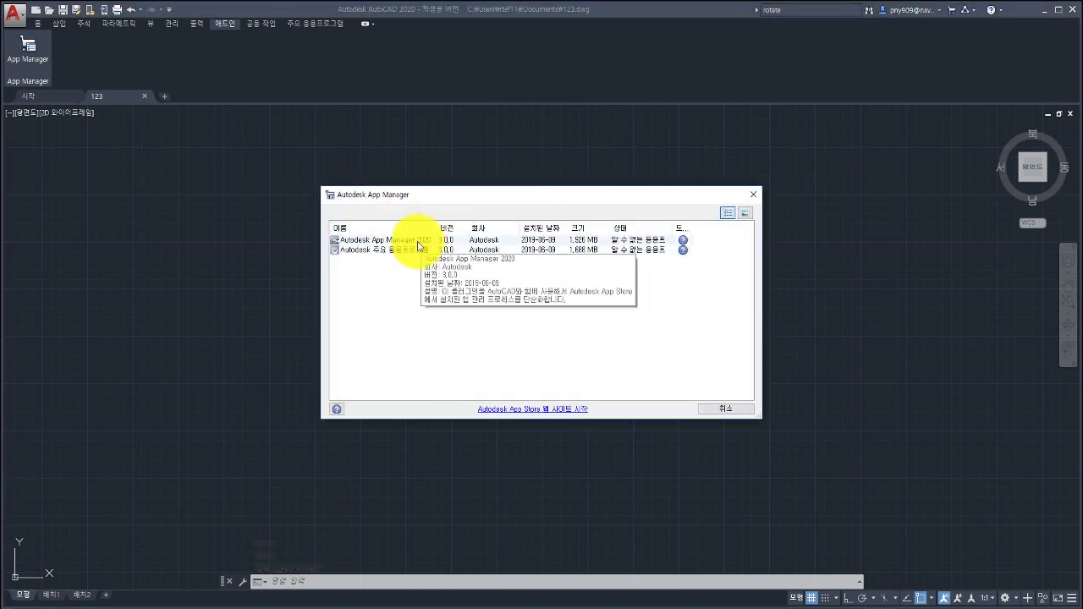
left_click(753, 195)
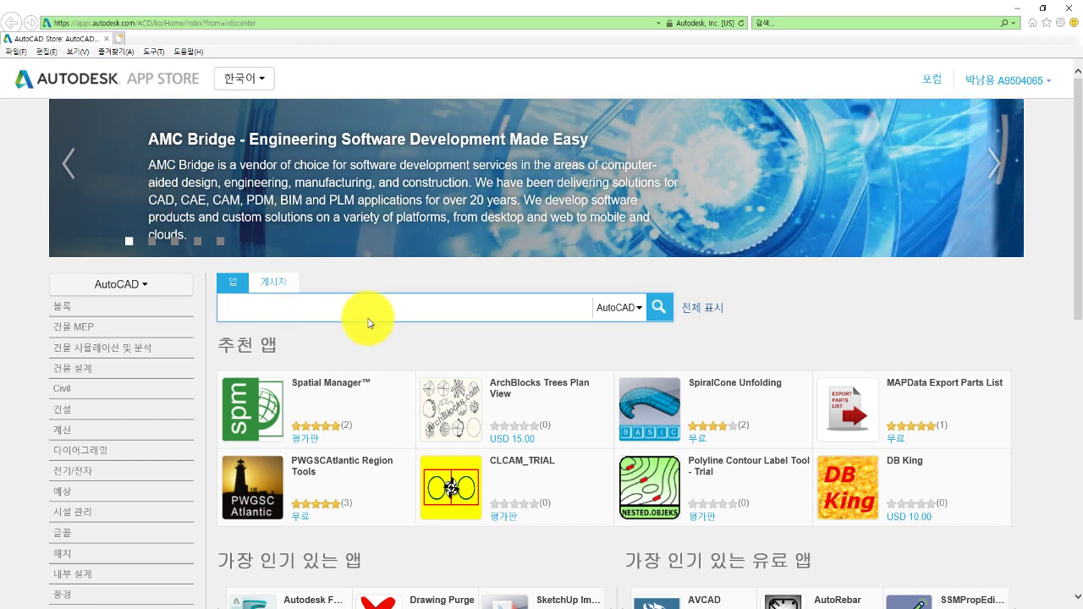
Browse the AutoCAD apps listed on the Autodesk App Store, then close the browser.
scroll(369, 322, "down", 1)
scroll(365, 321, "down", 4)
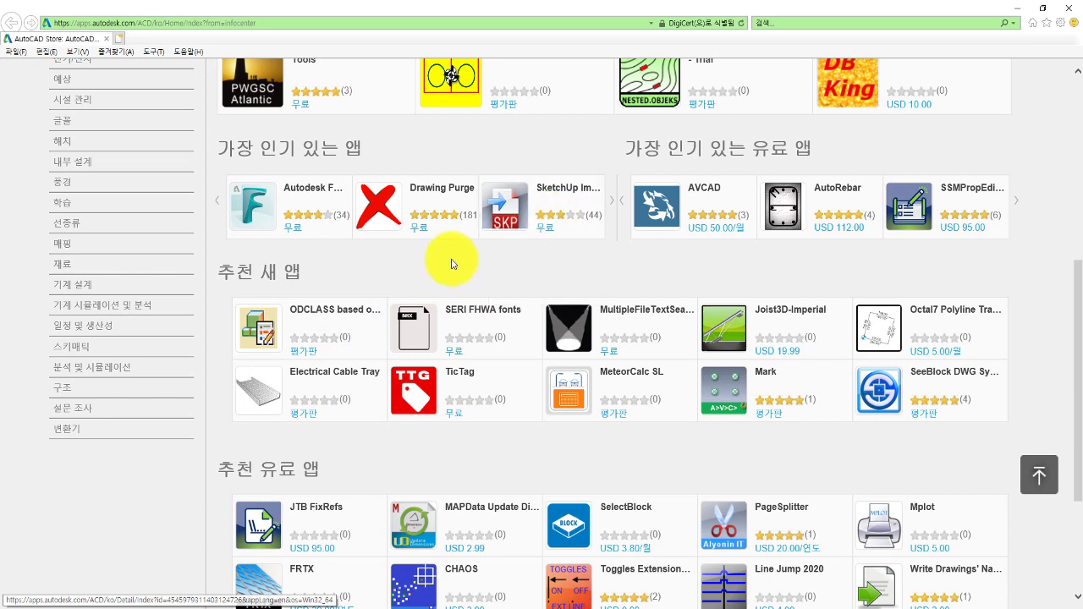
scroll(448, 259, "up", 2)
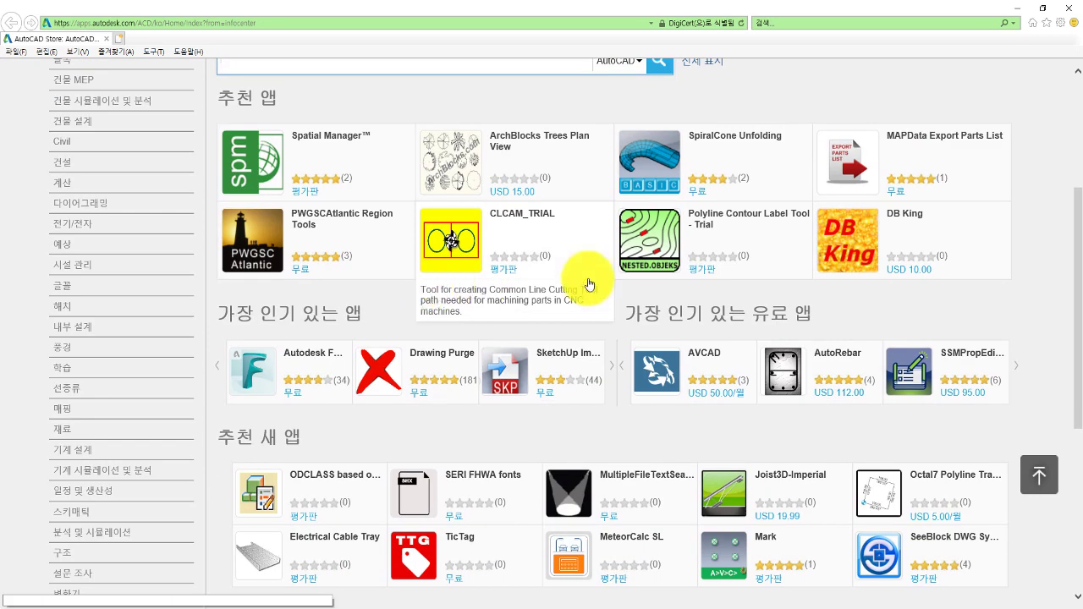
scroll(521, 269, "down", 3)
scroll(526, 248, "up", 4)
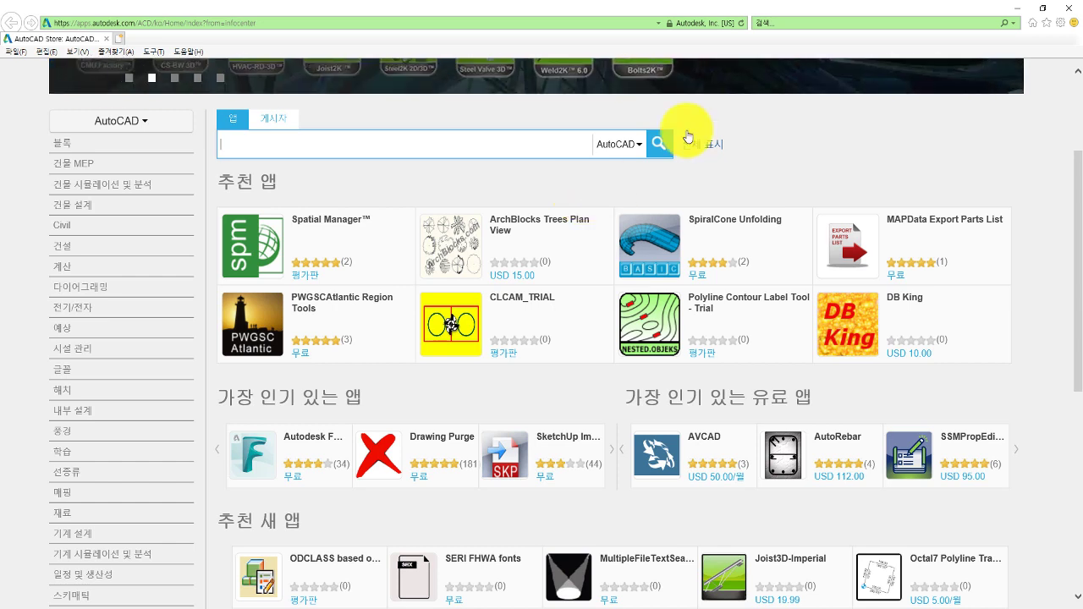
left_click(1024, 8)
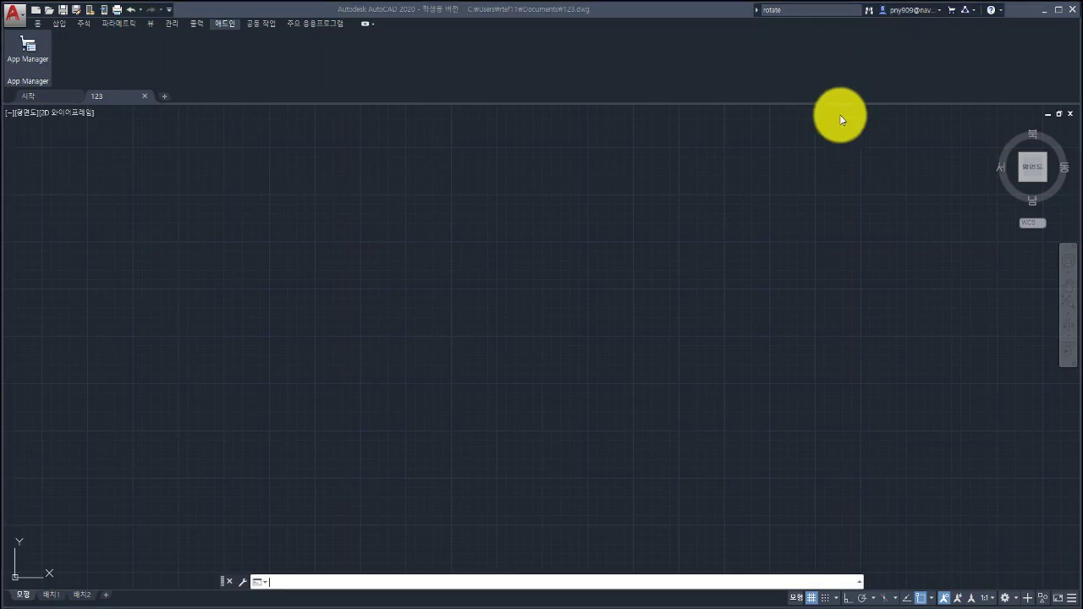
Check the online services dropdown, preview Insert, Annotate, Parametric and View tabs, and return to Home.
left_click(973, 16)
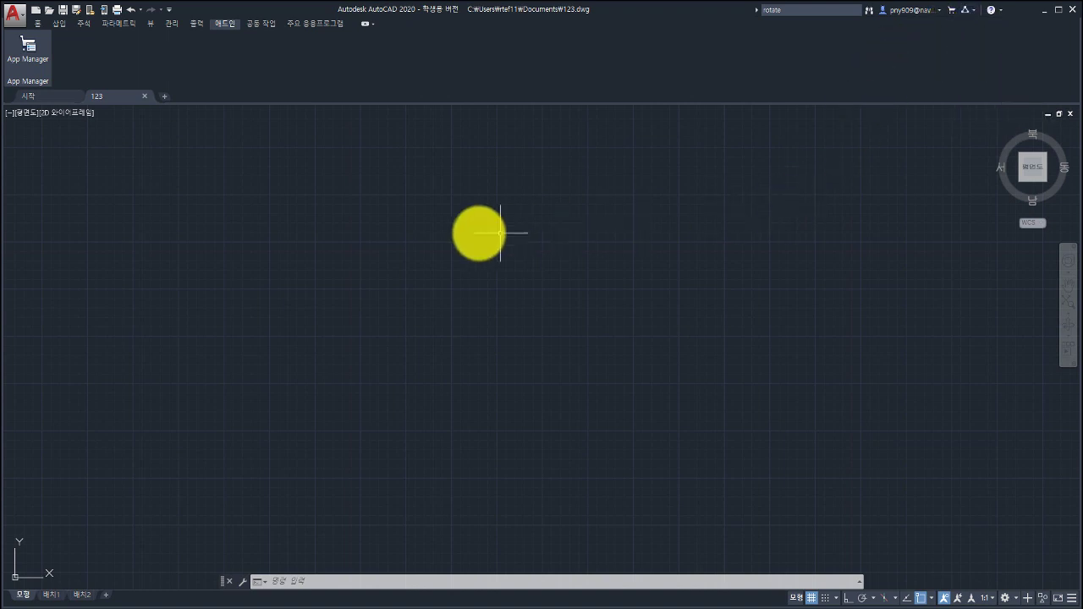
left_click(35, 24)
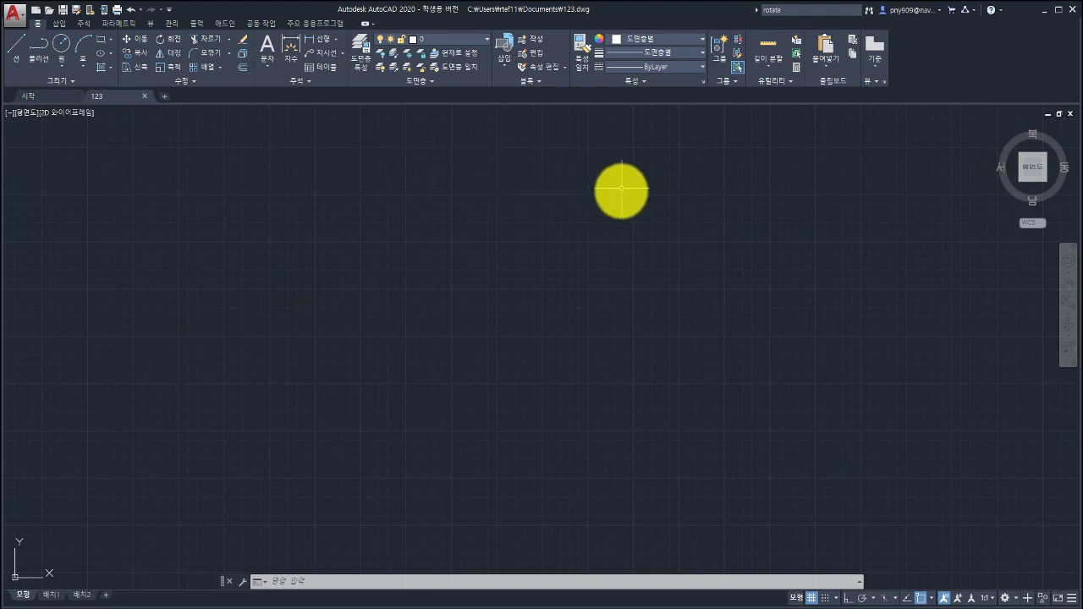
left_click(59, 24)
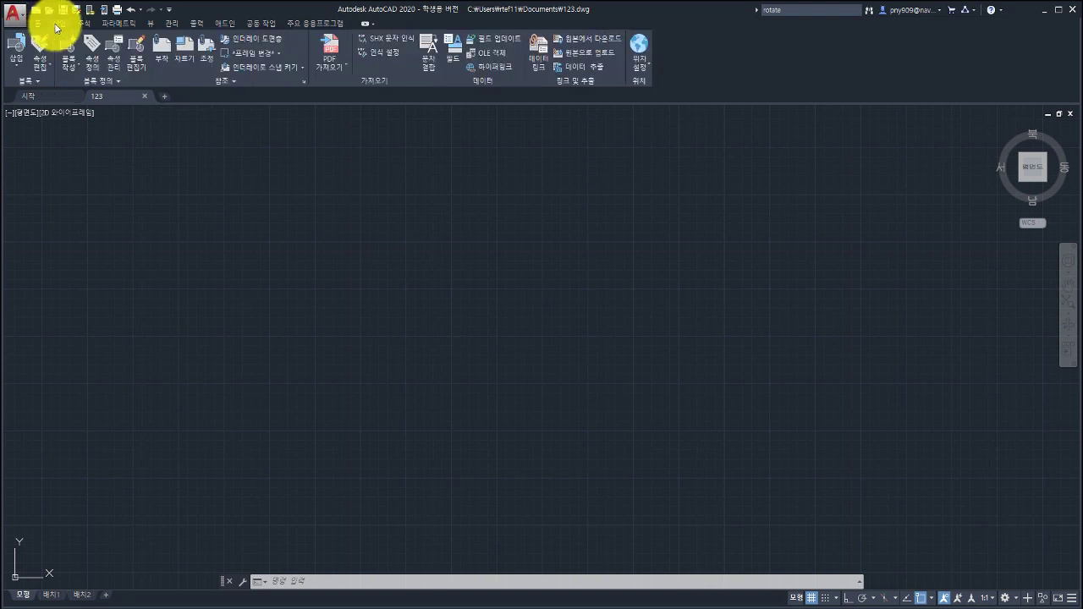
left_click(83, 24)
left_click(127, 23)
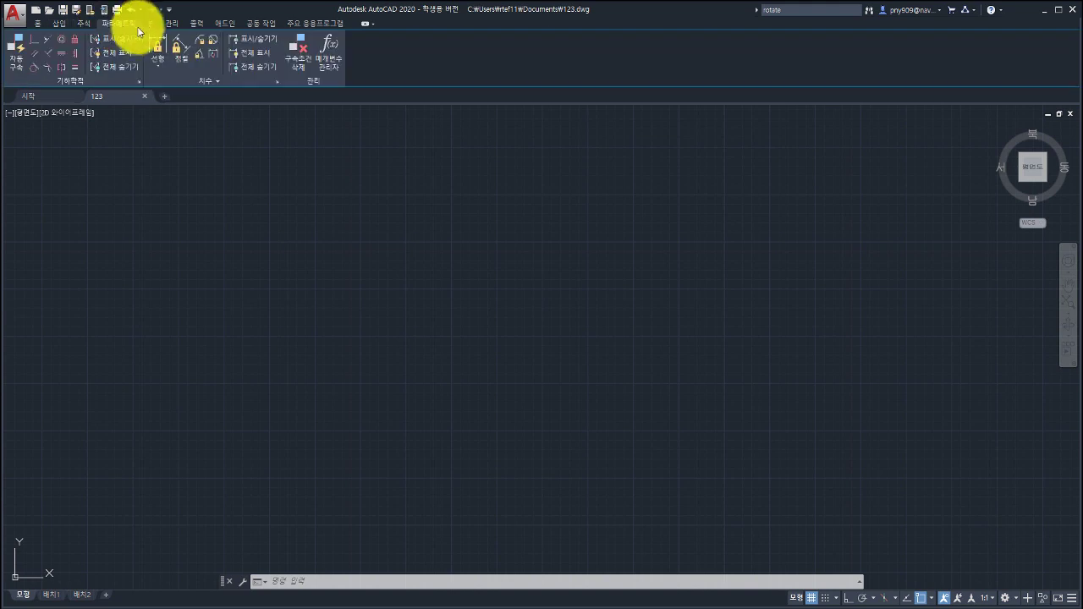
left_click(151, 24)
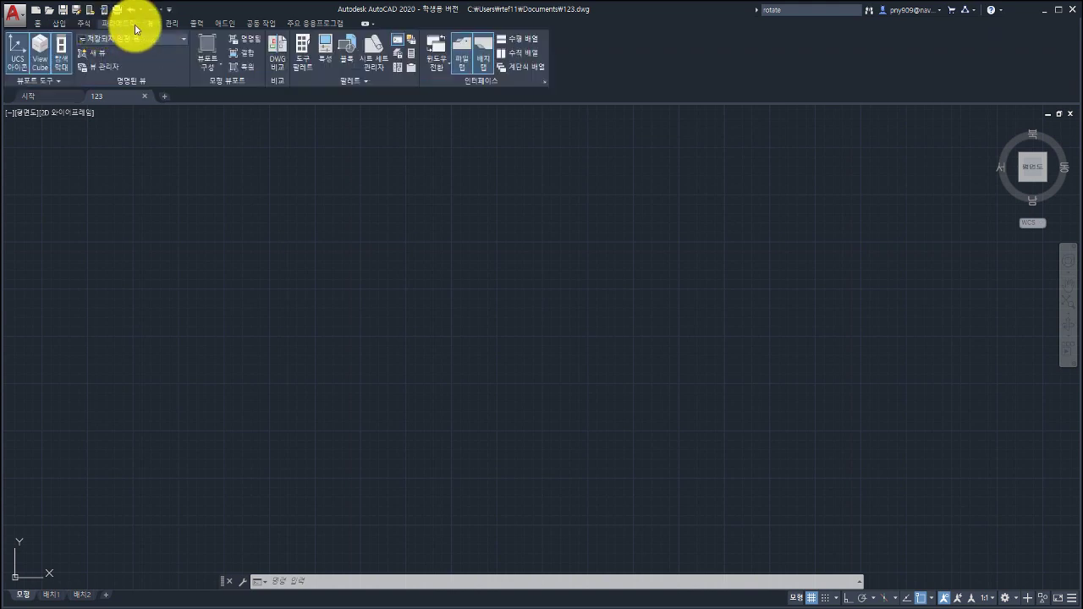
left_click(40, 26)
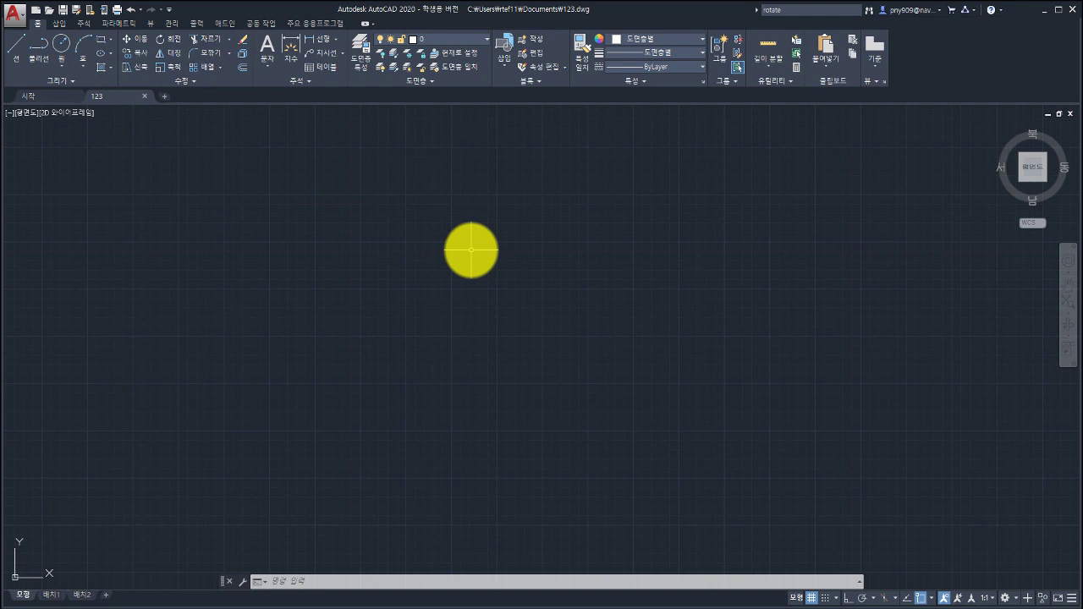
left_click(47, 100)
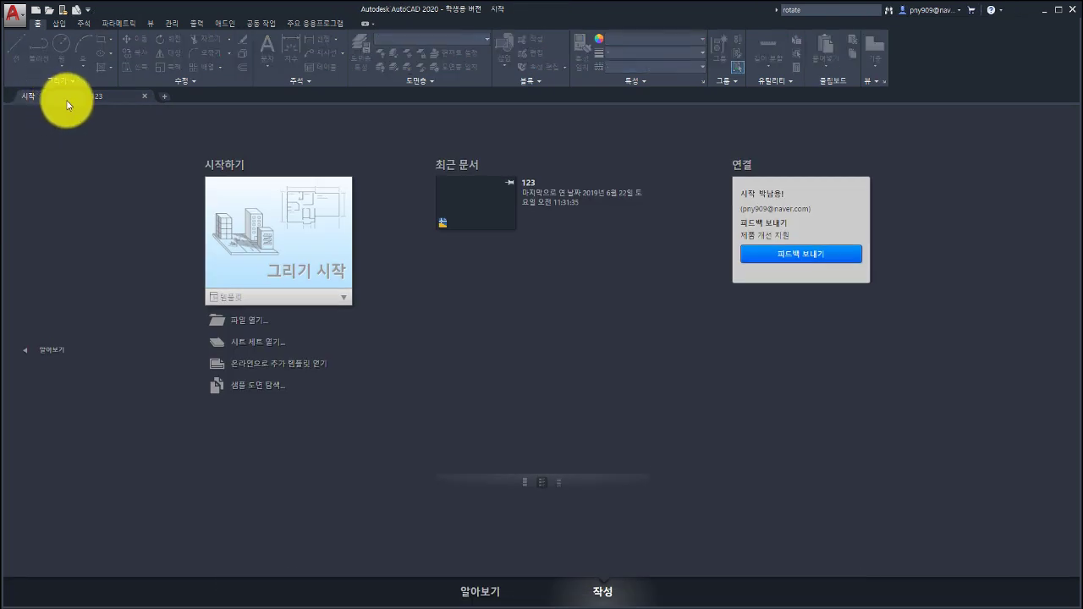
left_click(116, 98)
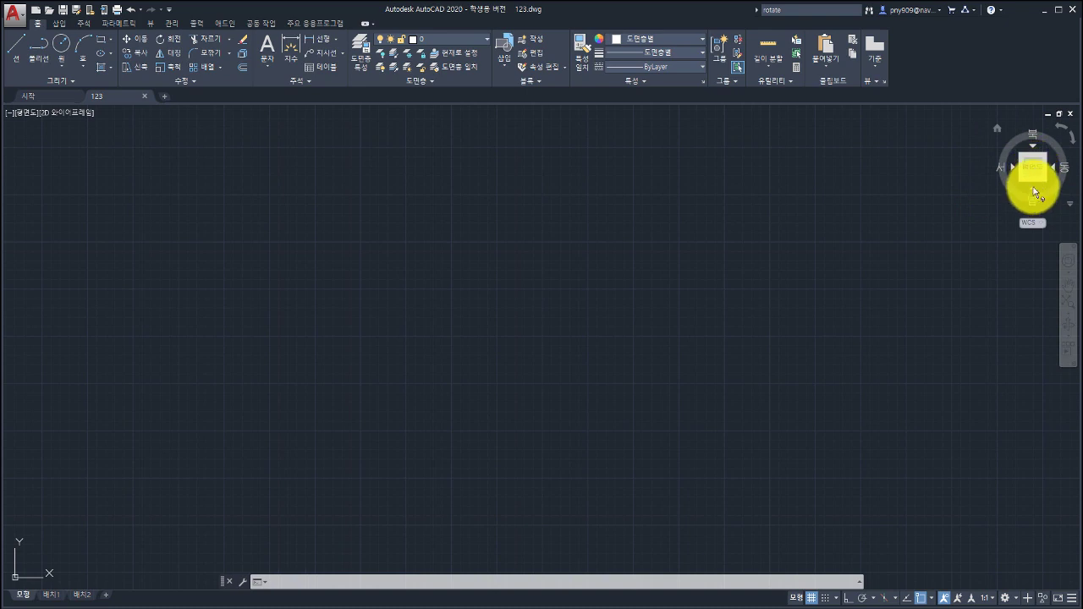
Check the Front and Top ViewCube views, pan, then return to the southwest isometric Home view.
left_click(1033, 193)
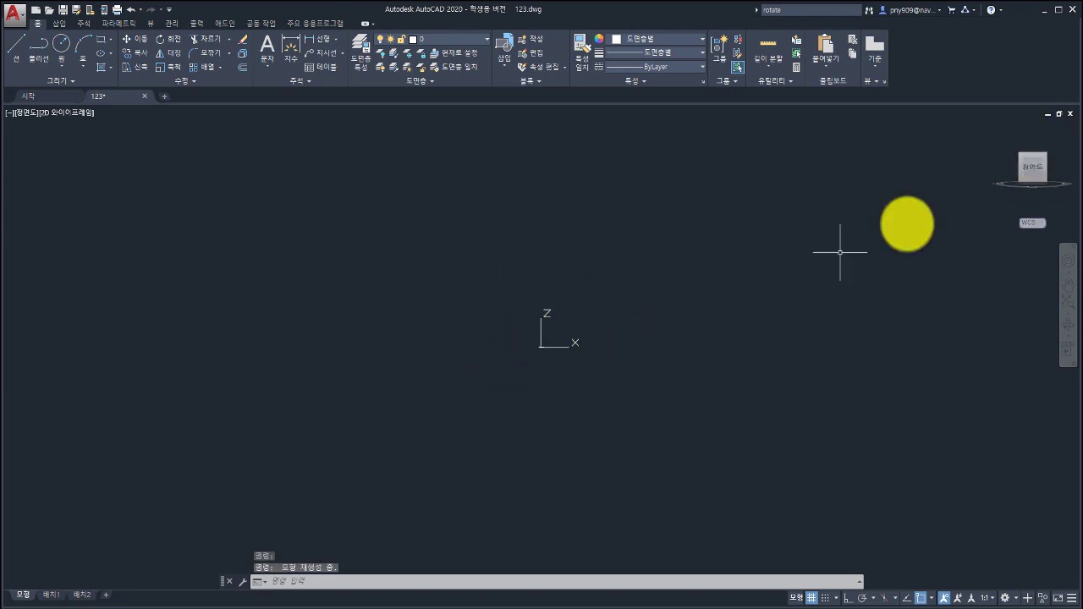
left_click(1032, 145)
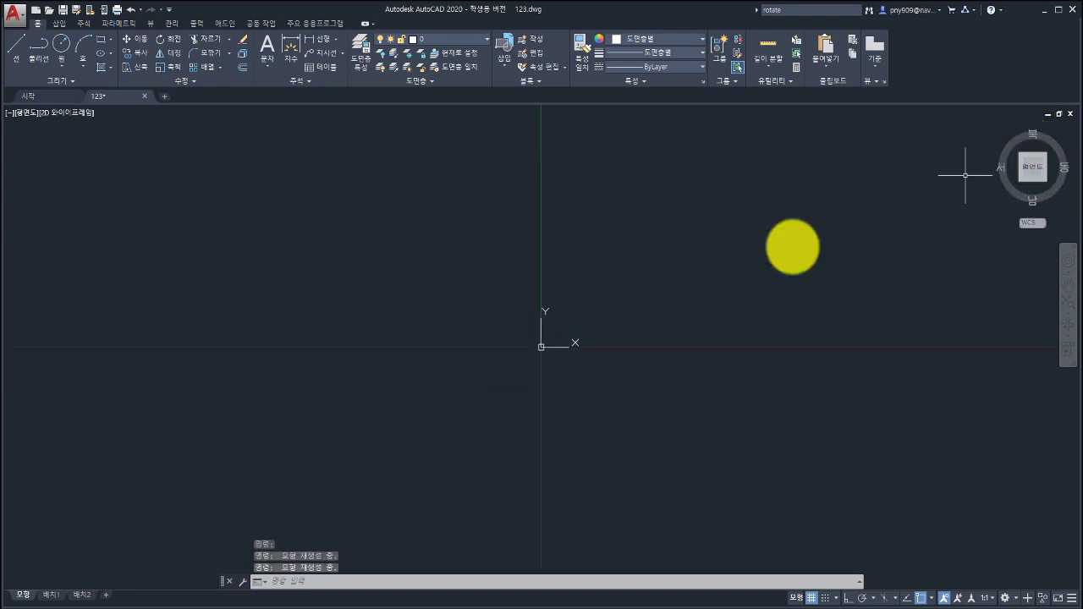
middle_click_drag(487, 289, 423, 316)
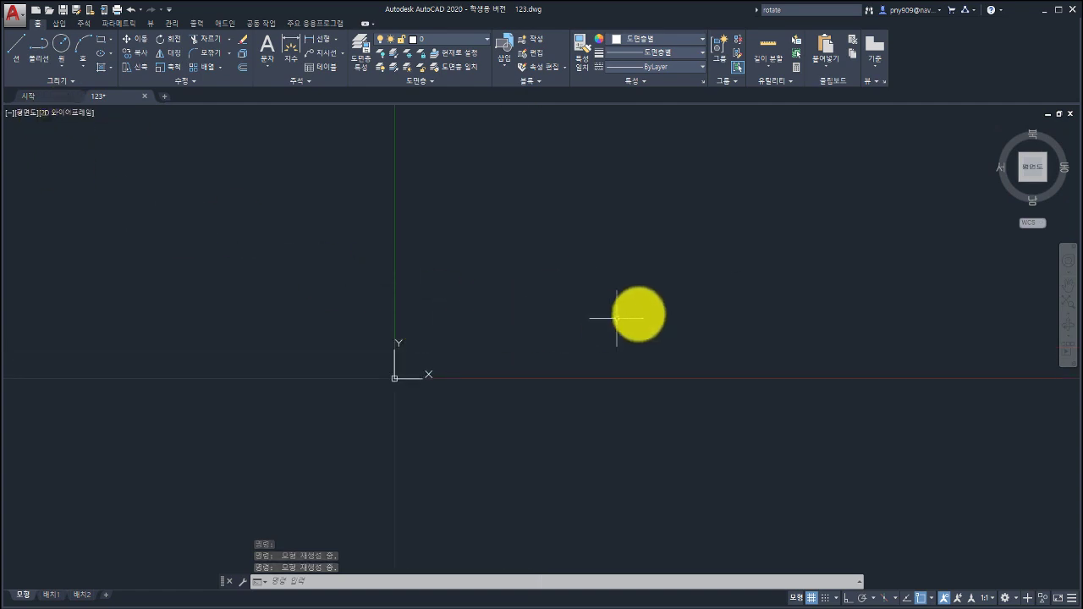
left_click(1002, 129)
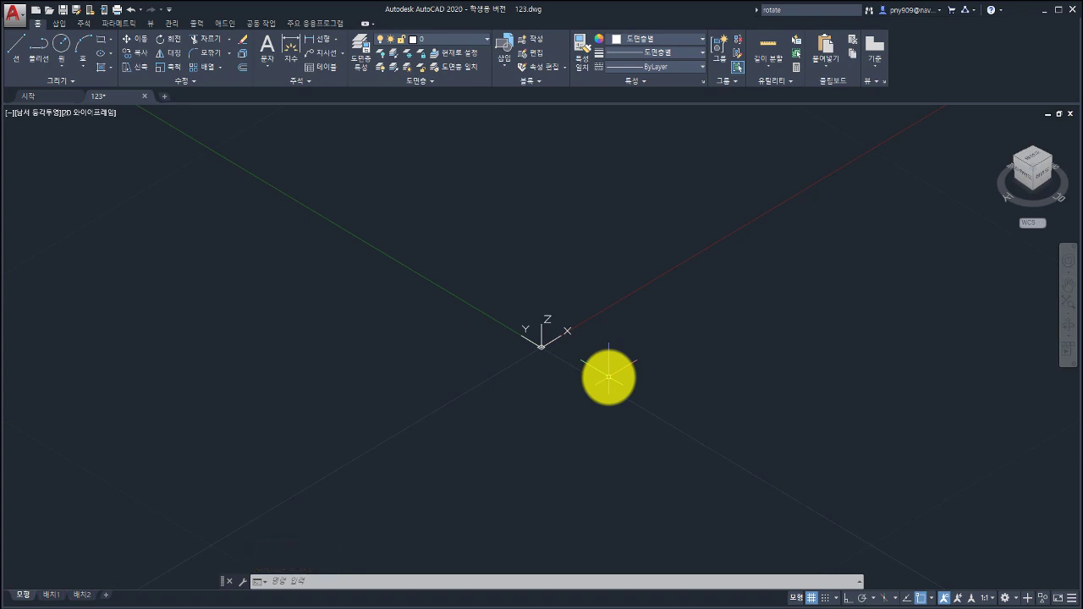
Return to Top view, pan the origin lower left, and toggle the grid off and on with F7.
left_click(1033, 158)
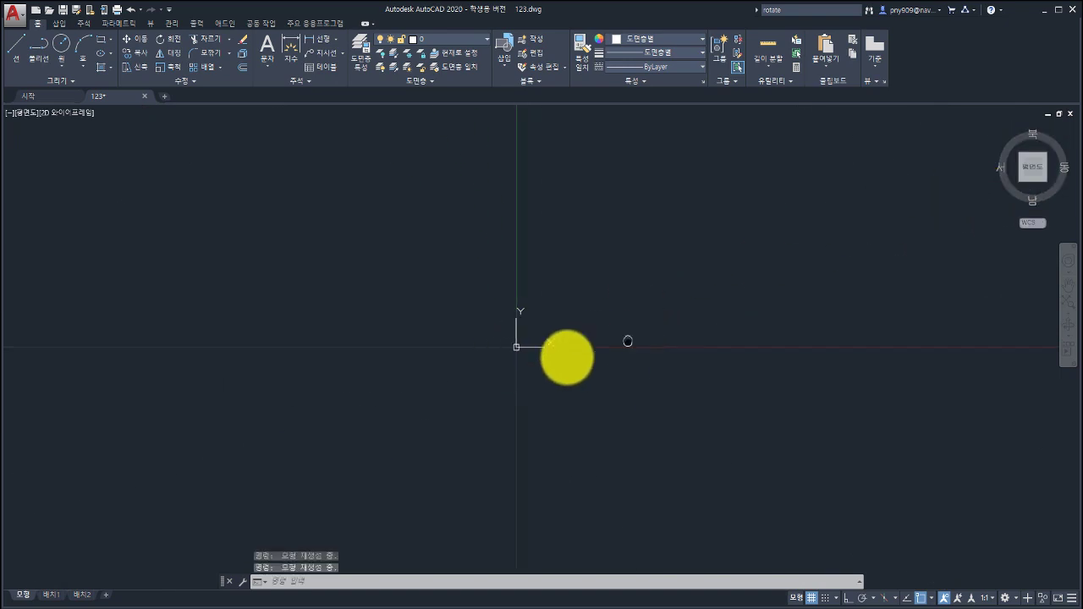
middle_click_drag(658, 340, 378, 390)
key("F7")
key("F7")
middle_click_drag(397, 392, 414, 390)
middle_click_drag(313, 387, 347, 393)
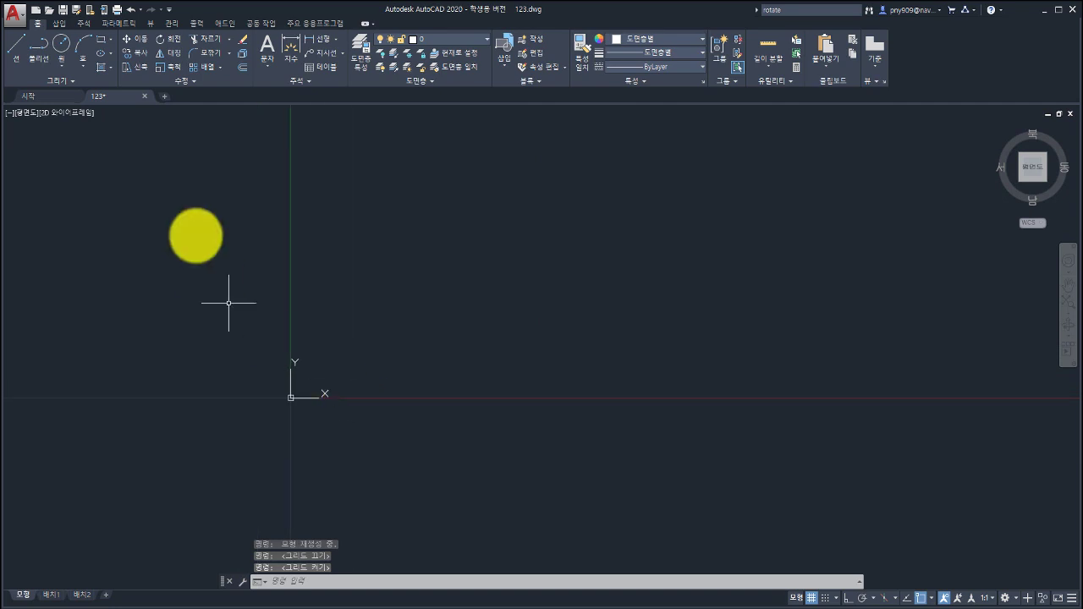
Open and close the viewport view options, then try an empty window selection.
left_click(60, 116)
left_click(189, 337)
left_click(324, 281)
left_click(412, 310)
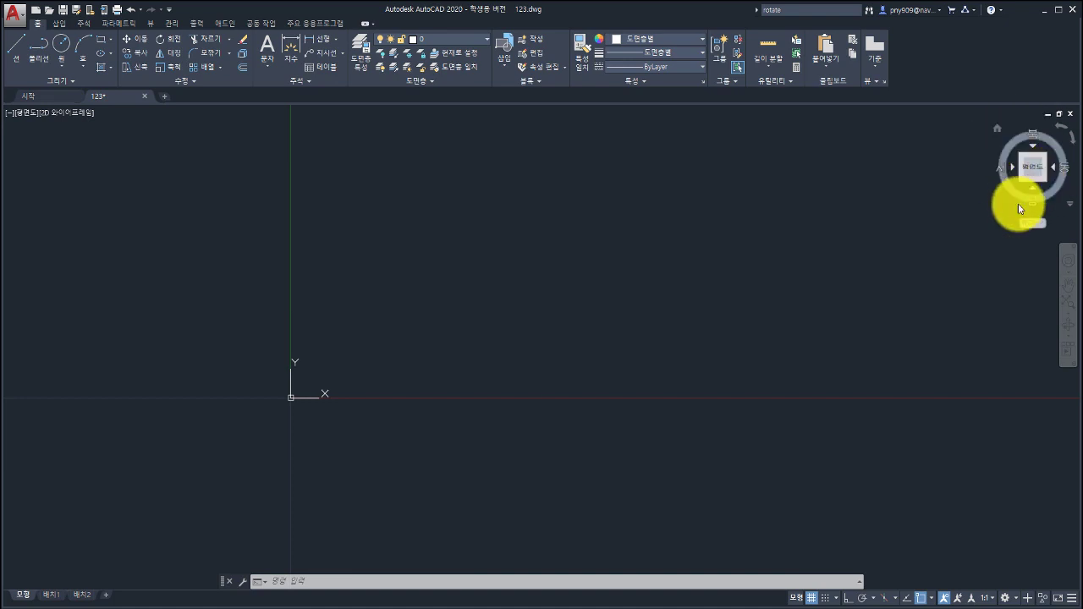
left_click(25, 112)
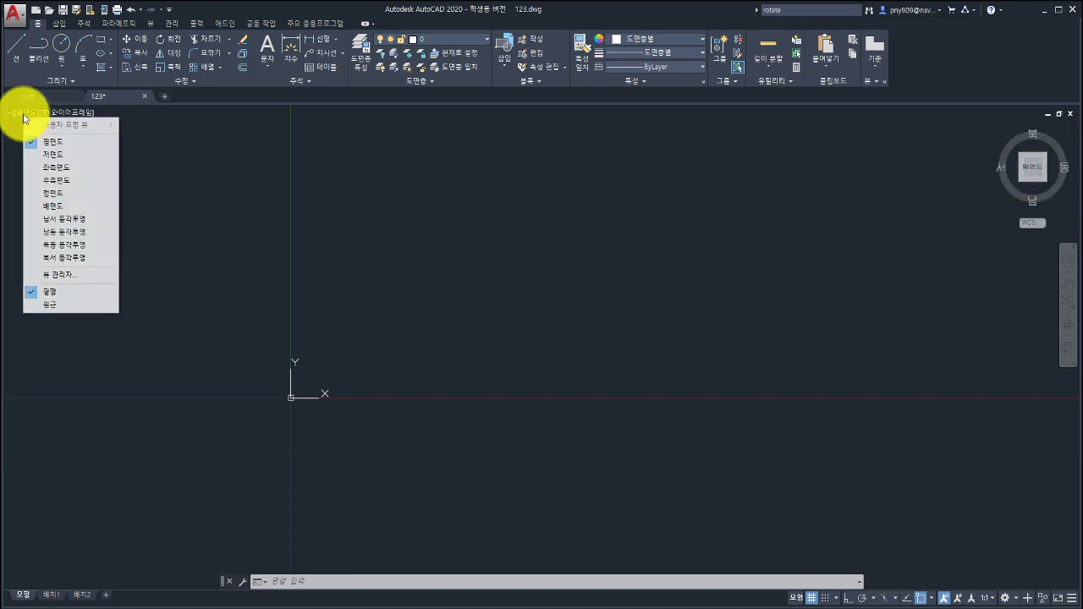
left_click(53, 169)
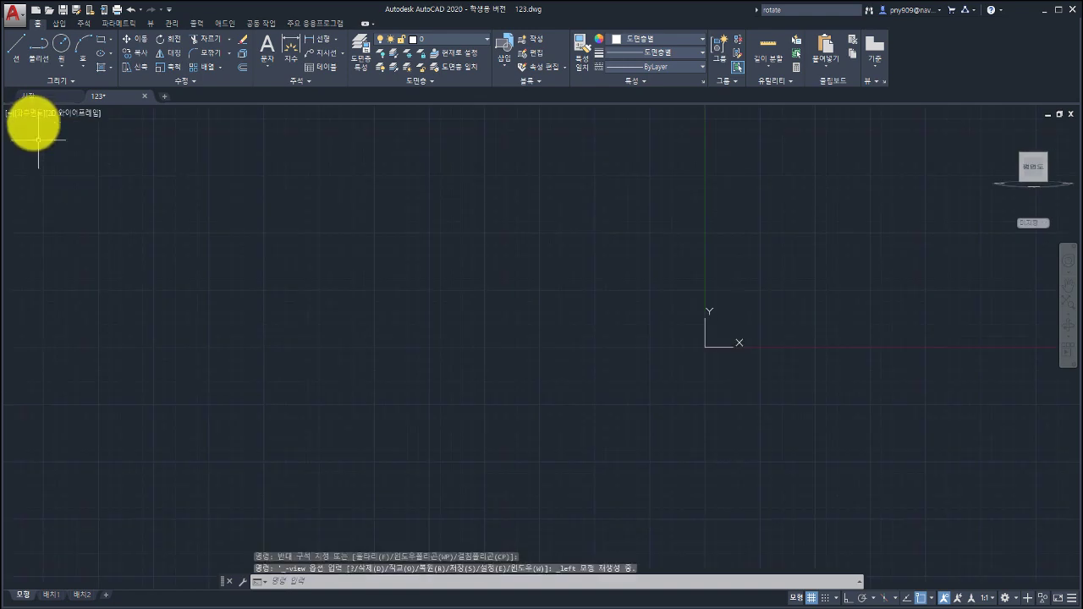
left_click(32, 111)
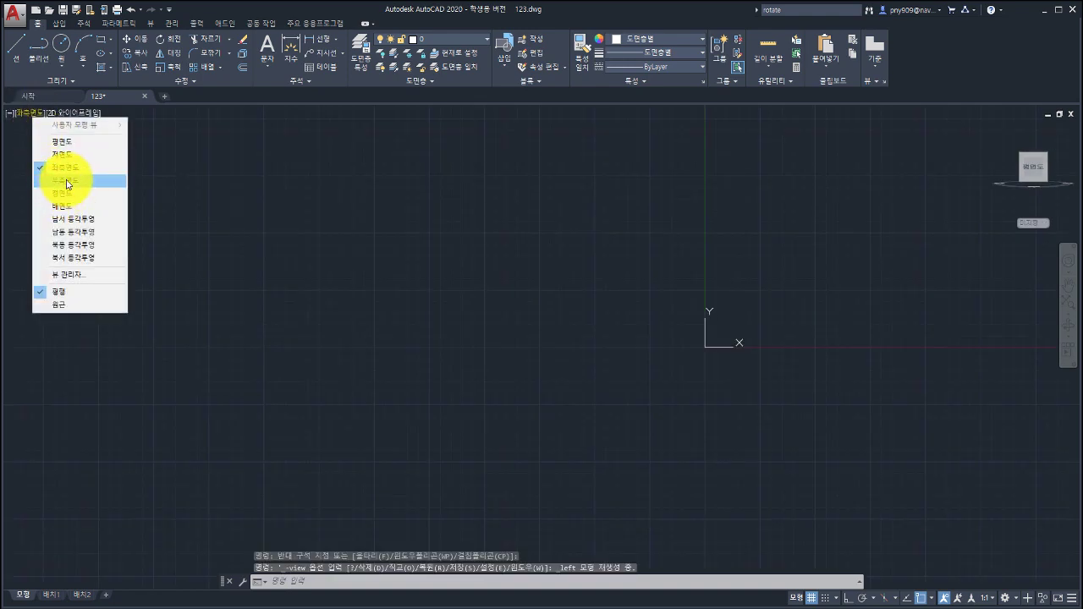
left_click(68, 180)
left_click(28, 113)
left_click(53, 143)
scroll(438, 263, "down", 10)
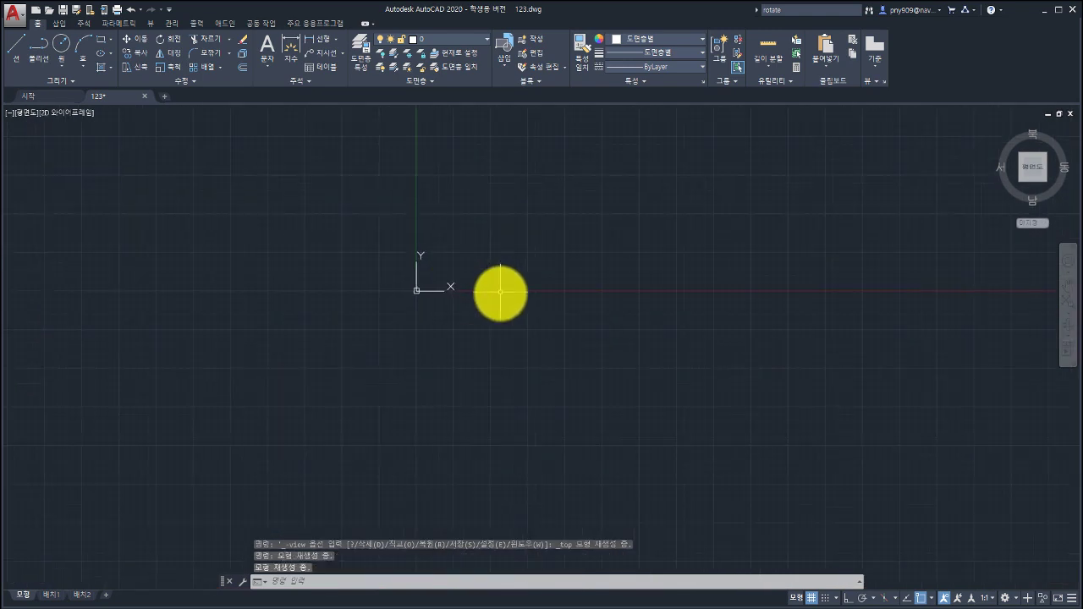
middle_click_drag(500, 293, 355, 358)
scroll(326, 348, "up", 6)
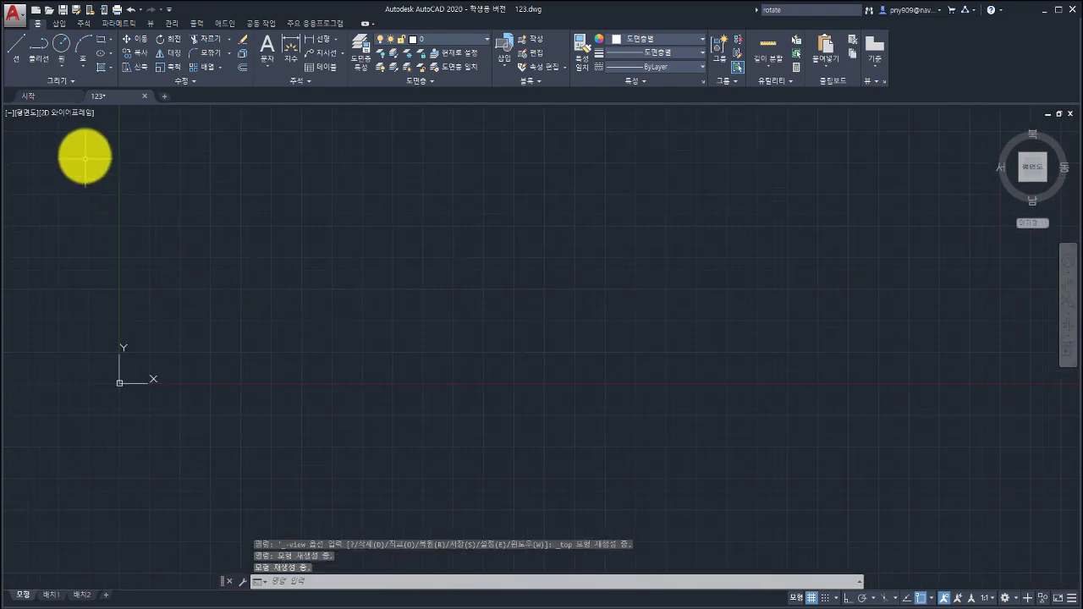
left_click(74, 113)
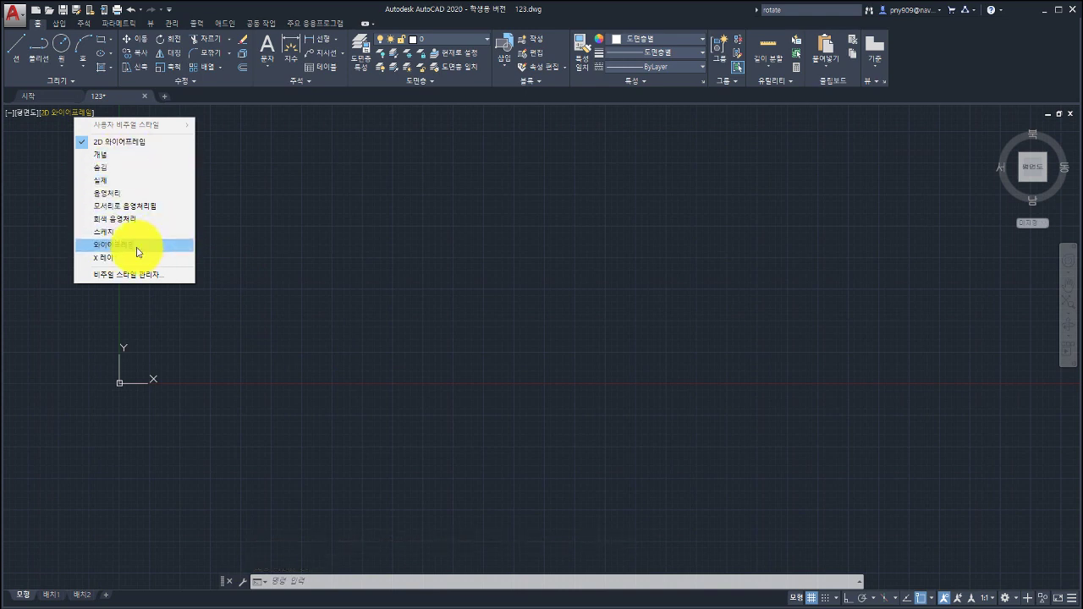
left_click(401, 203)
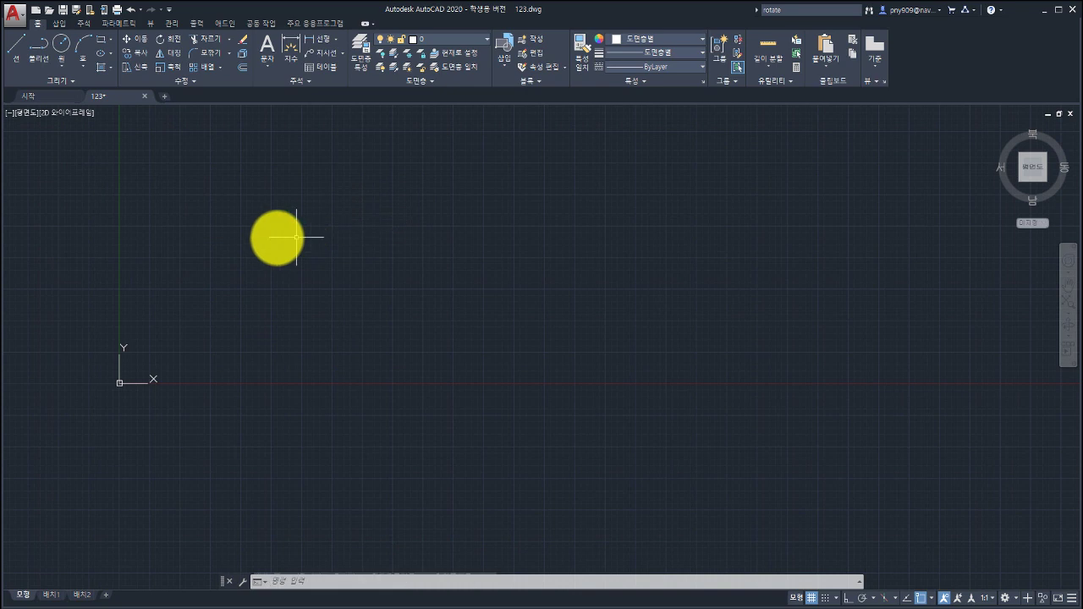
left_click(72, 110)
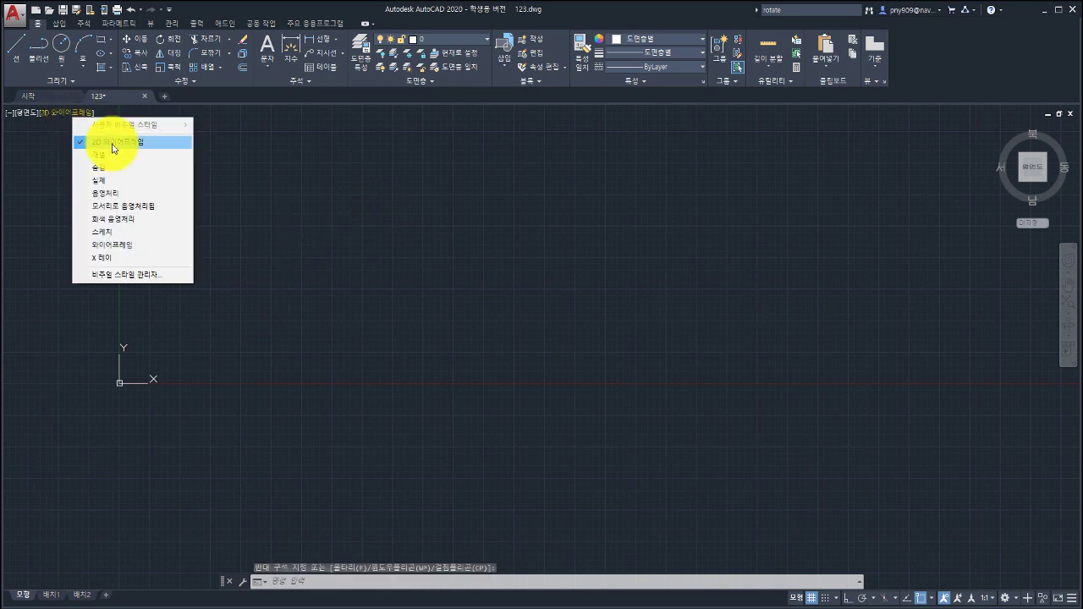
left_click(114, 143)
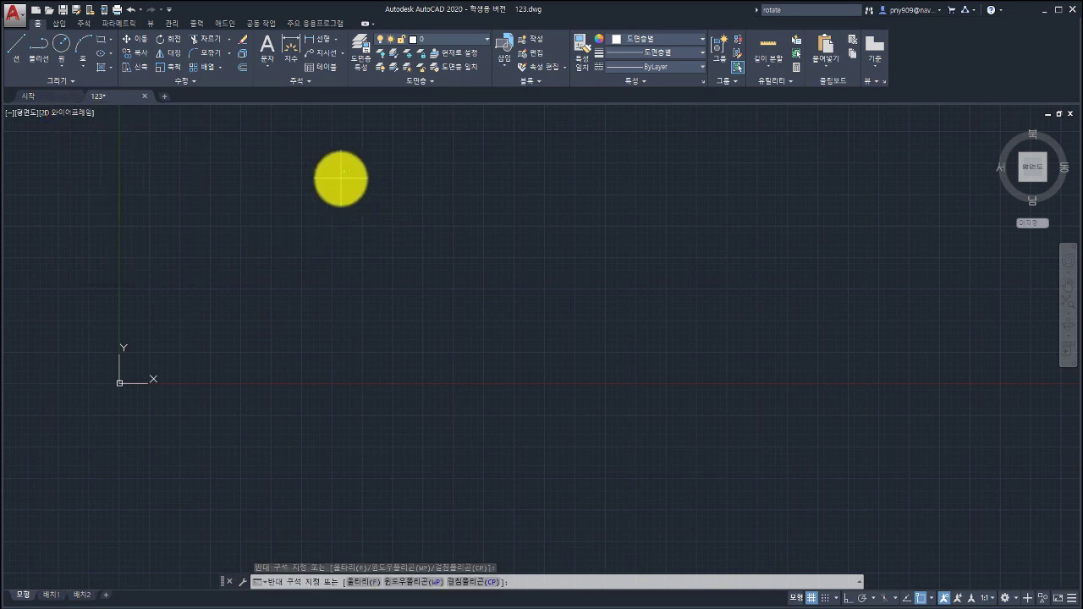
left_click(341, 177)
left_click(417, 276)
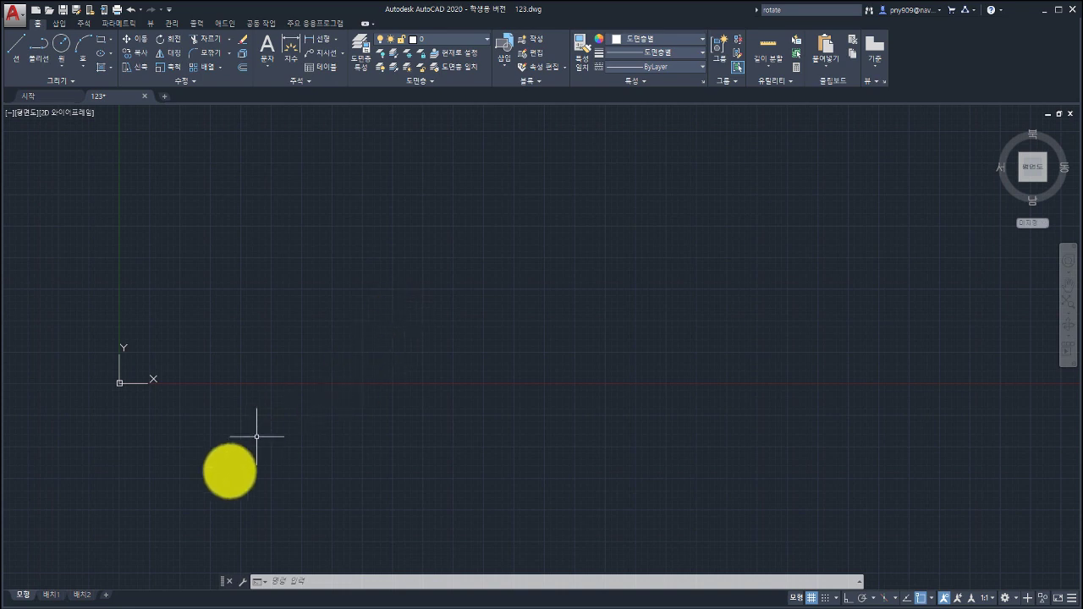
left_click(288, 577)
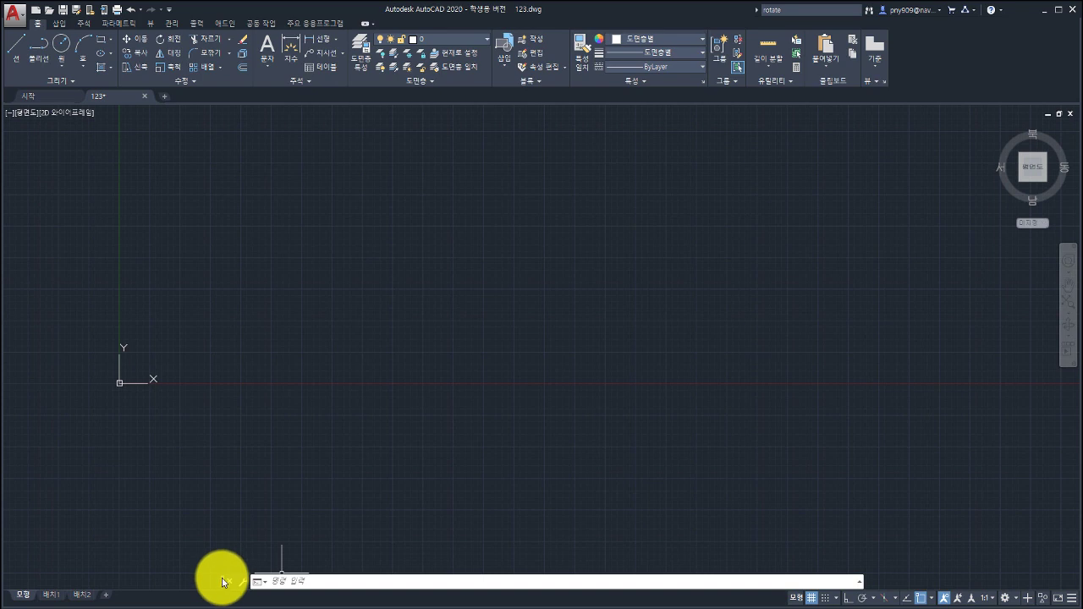
Float the command line, then make it taller to show command history and wider across the screen.
left_click_drag(221, 582, 295, 137)
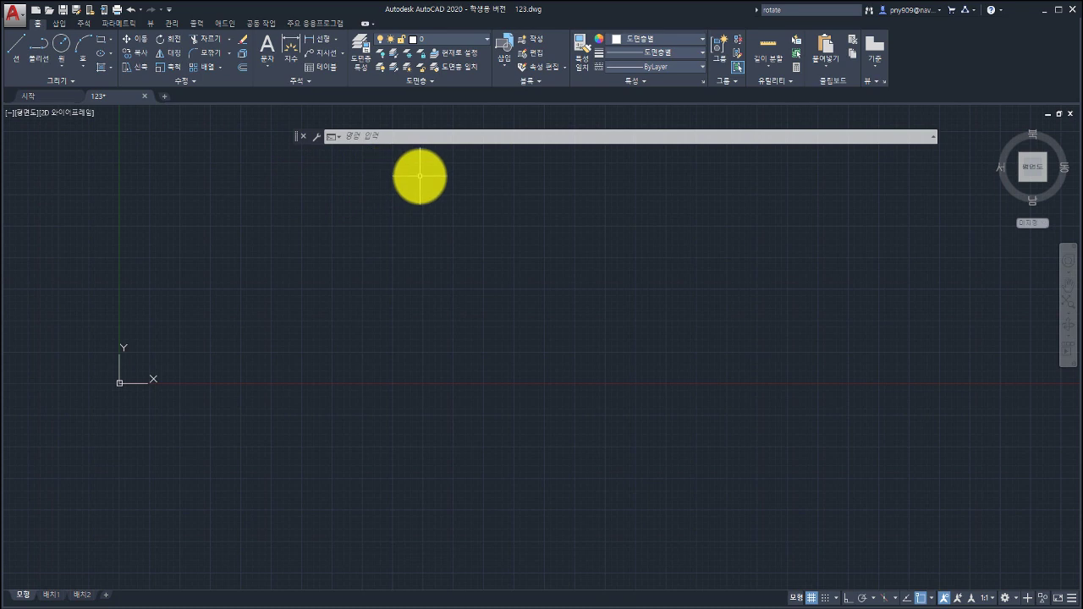
left_click_drag(293, 136, 221, 581)
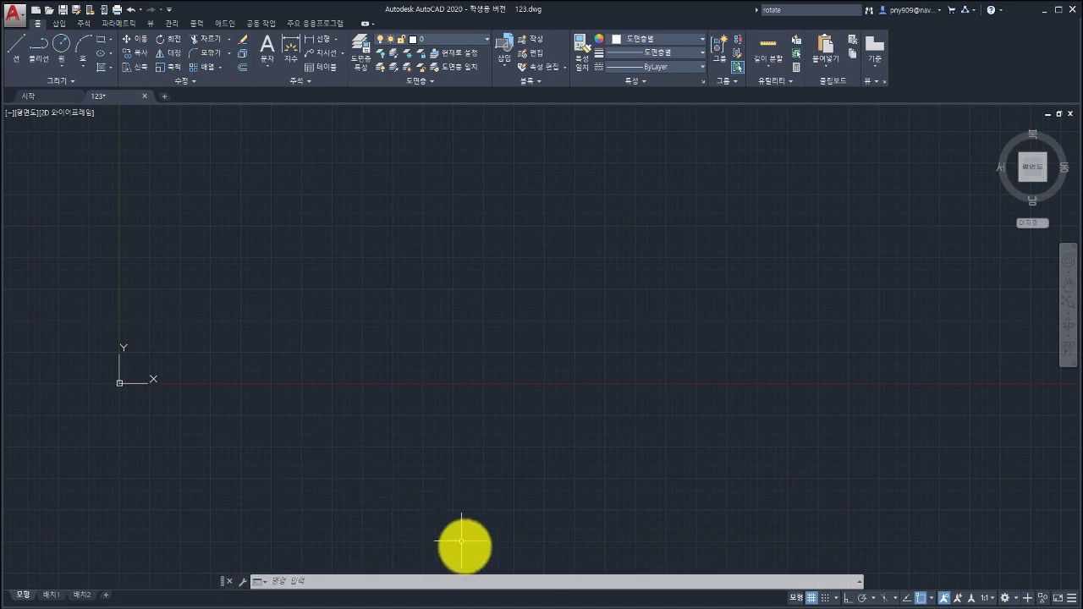
left_click_drag(471, 575, 466, 518)
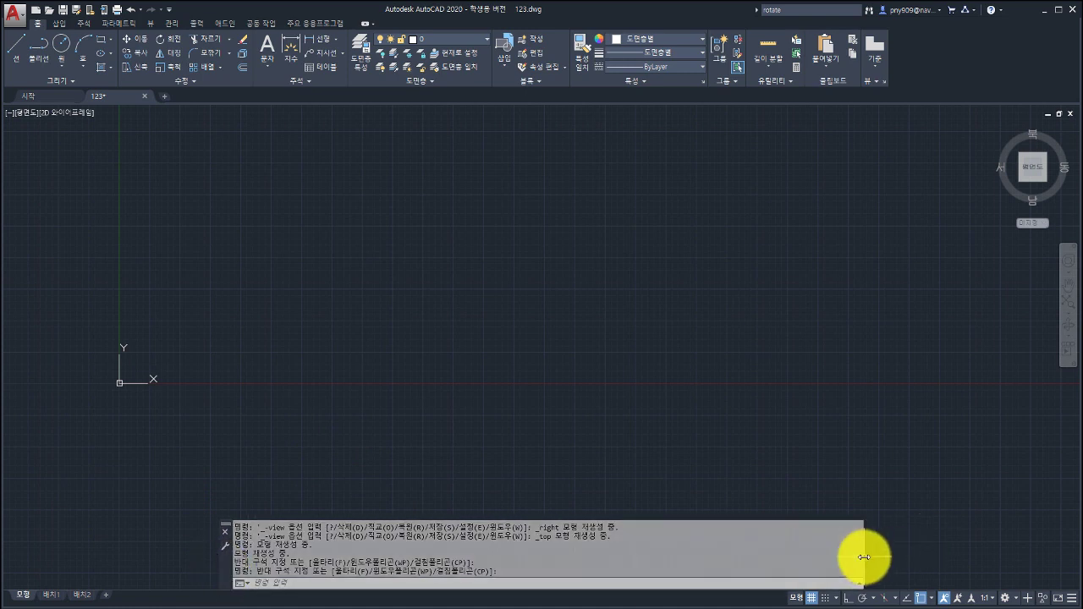
left_click_drag(863, 557, 1080, 533)
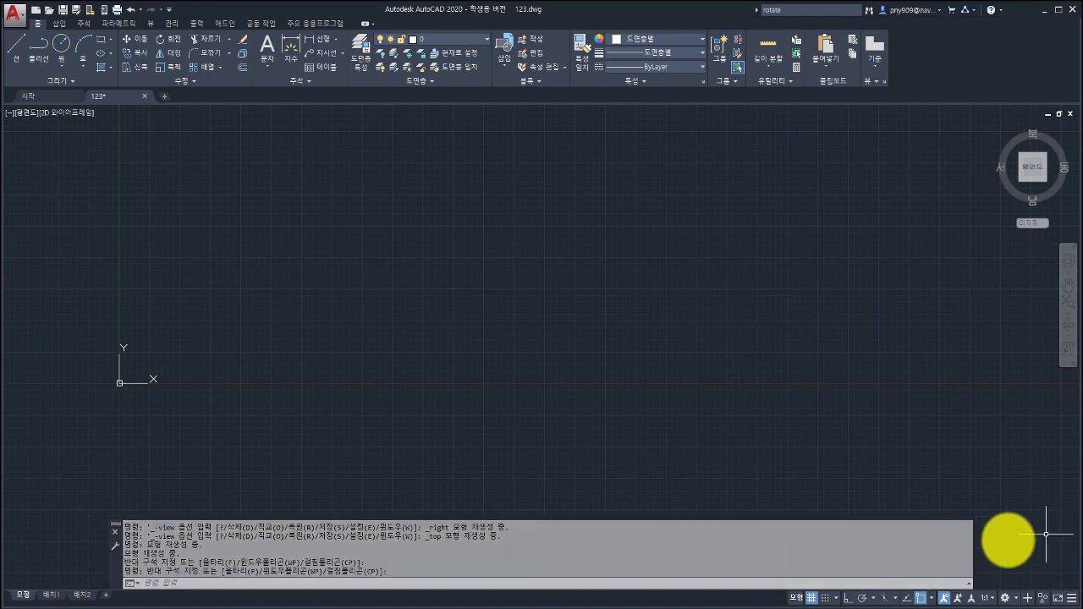
left_click_drag(974, 552, 1056, 554)
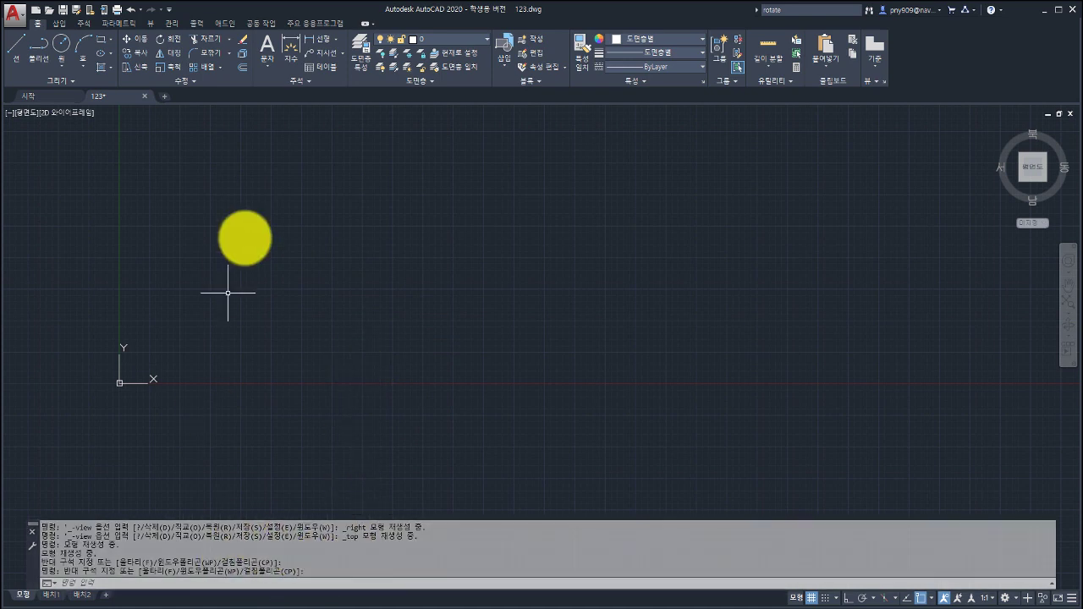
Change the command line font to 14-point bold Consolas in the Options display settings.
left_click(15, 23)
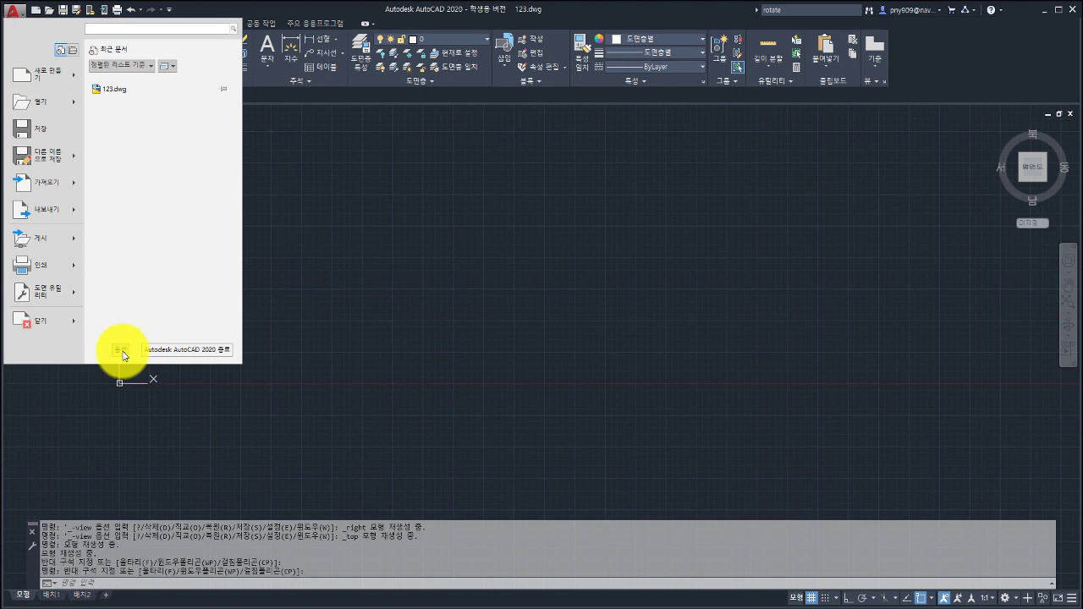
left_click(121, 351)
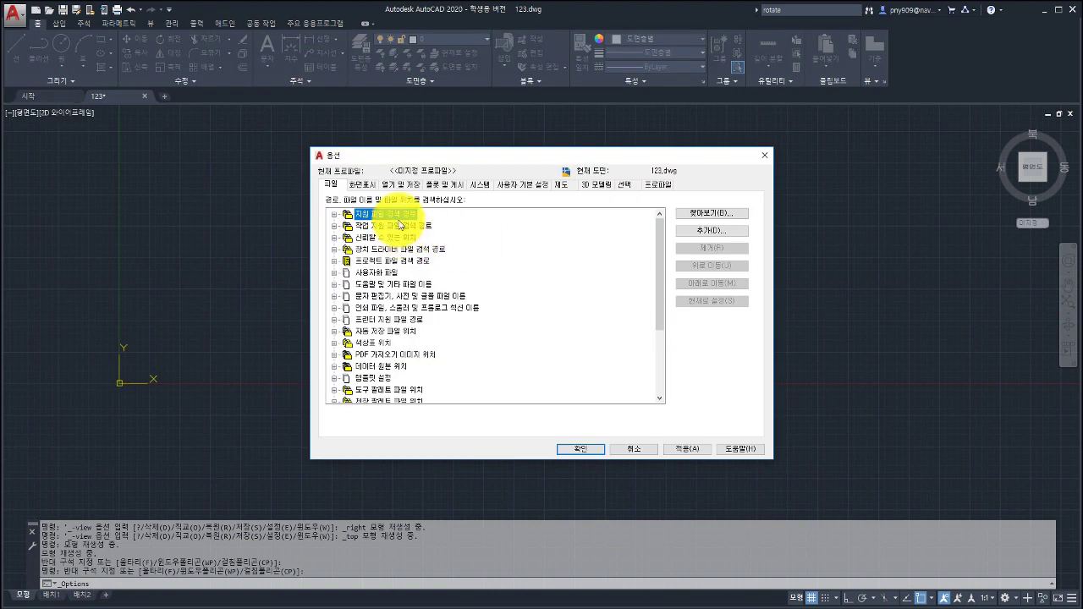
left_click(360, 183)
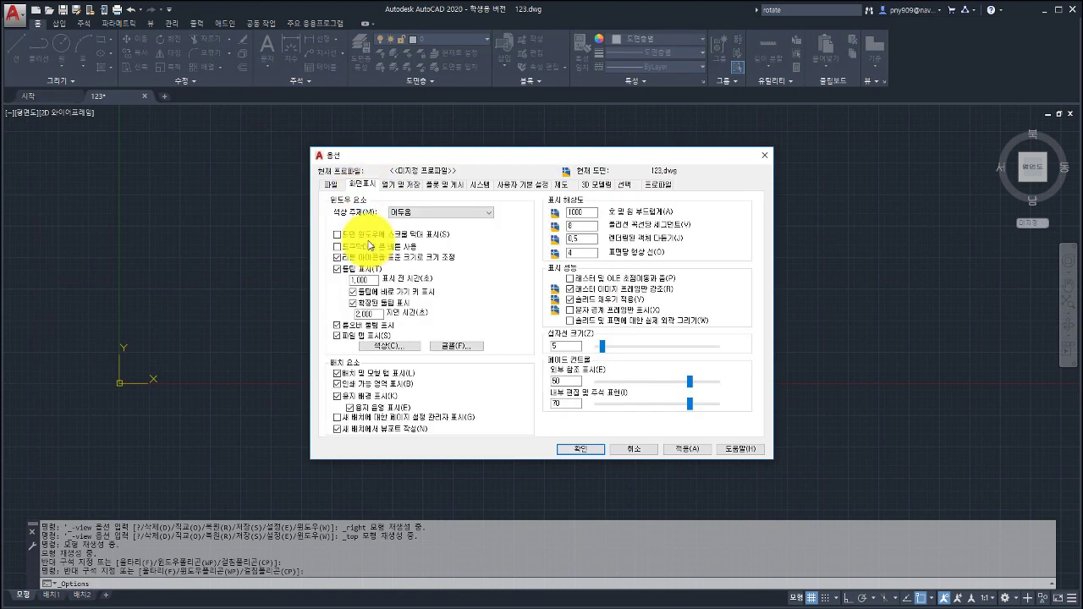
left_click(457, 346)
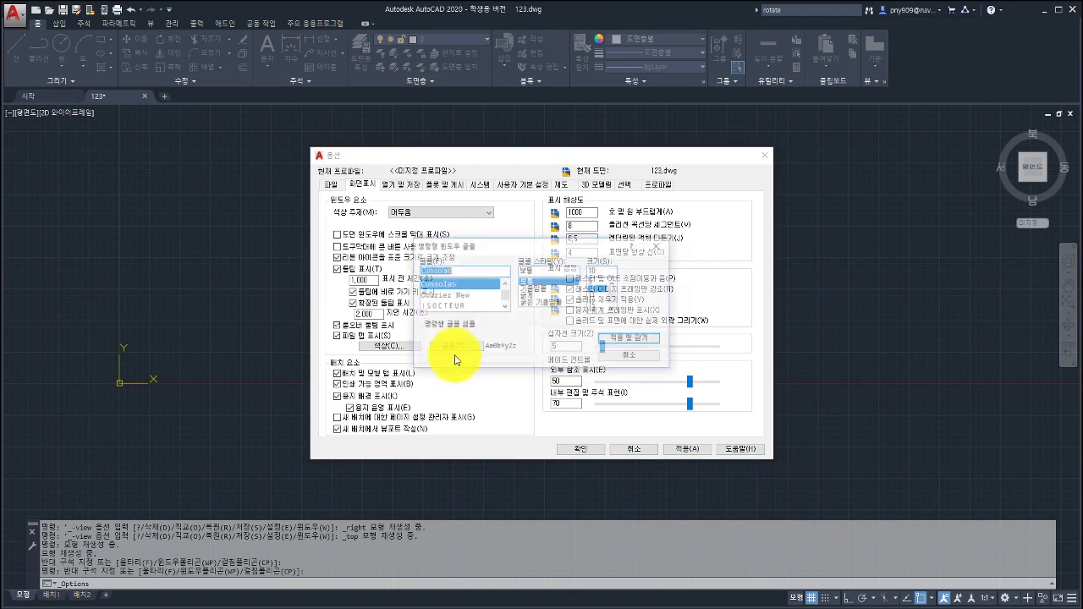
left_click(528, 297)
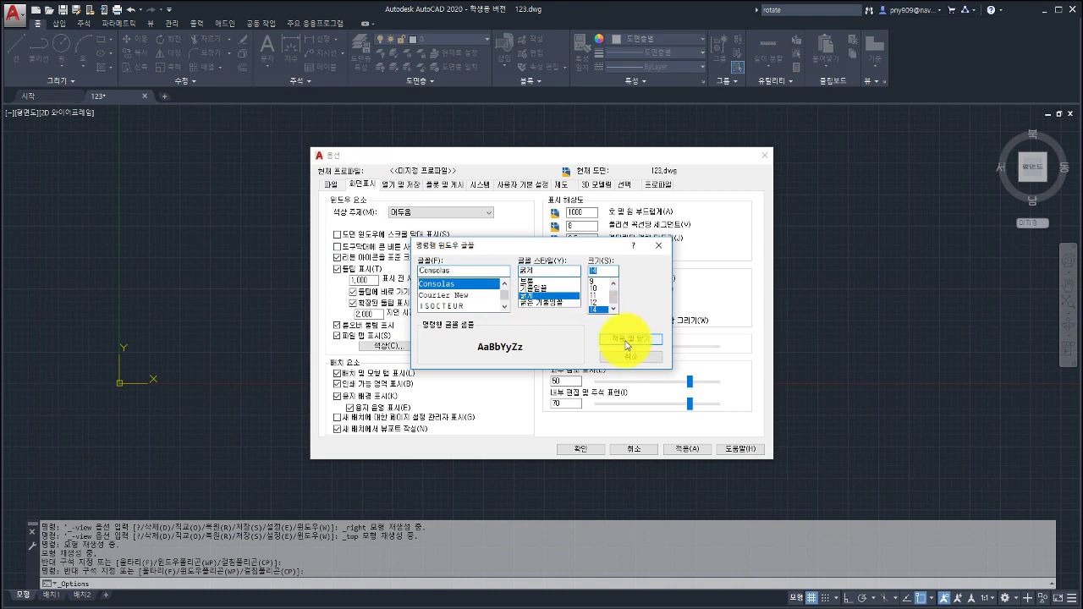
left_click(627, 341)
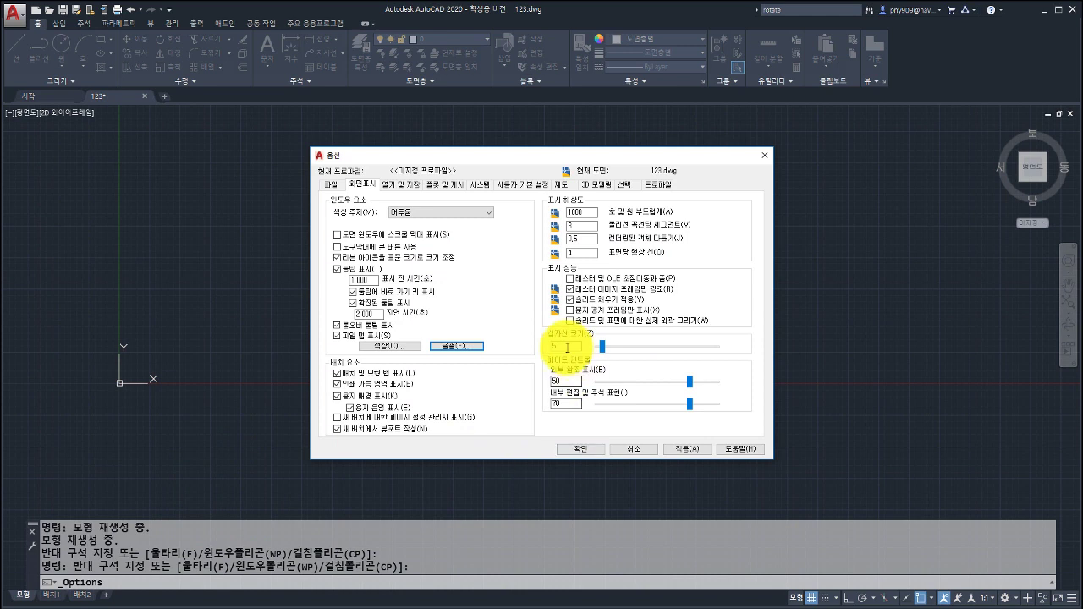
left_click(569, 452)
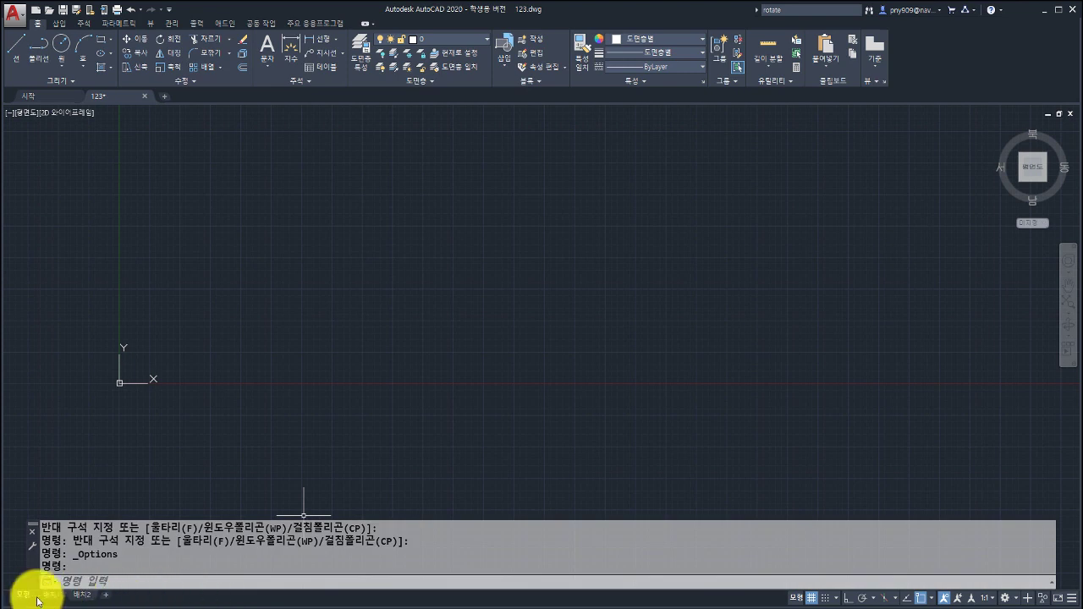
mouse_move(82, 599)
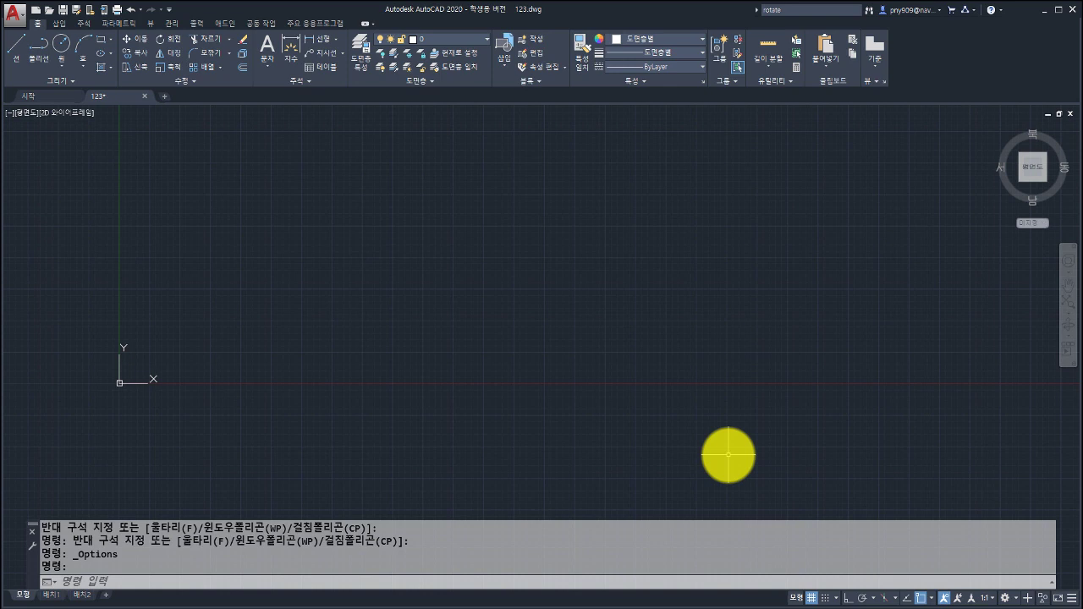
Draw a rectangle from a corner right of the origin to an opposite corner up and right.
middle_click_drag(387, 336, 495, 365)
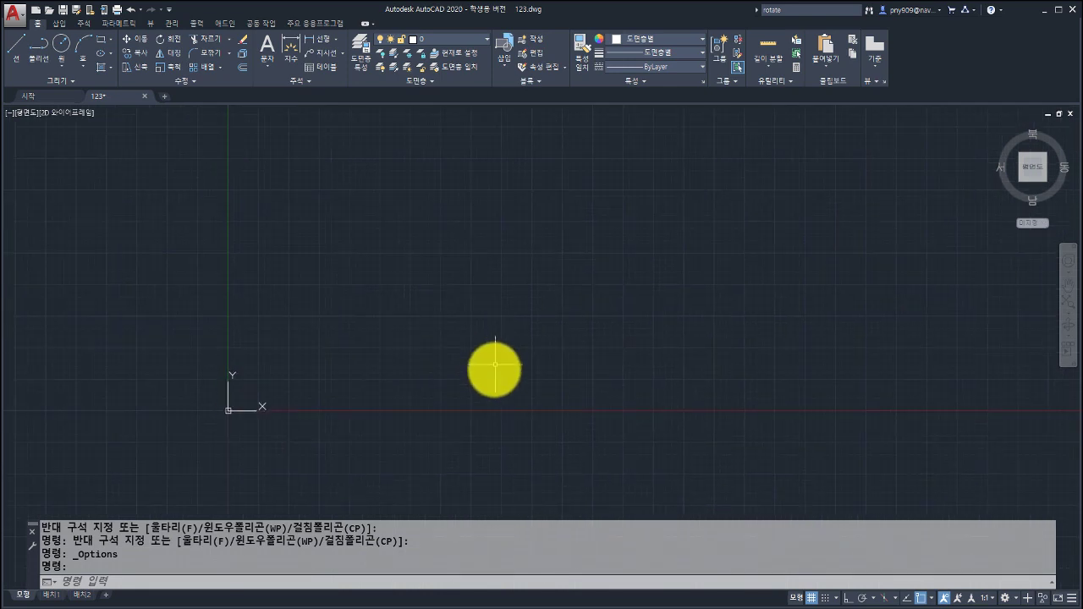
middle_click_drag(370, 380, 456, 312)
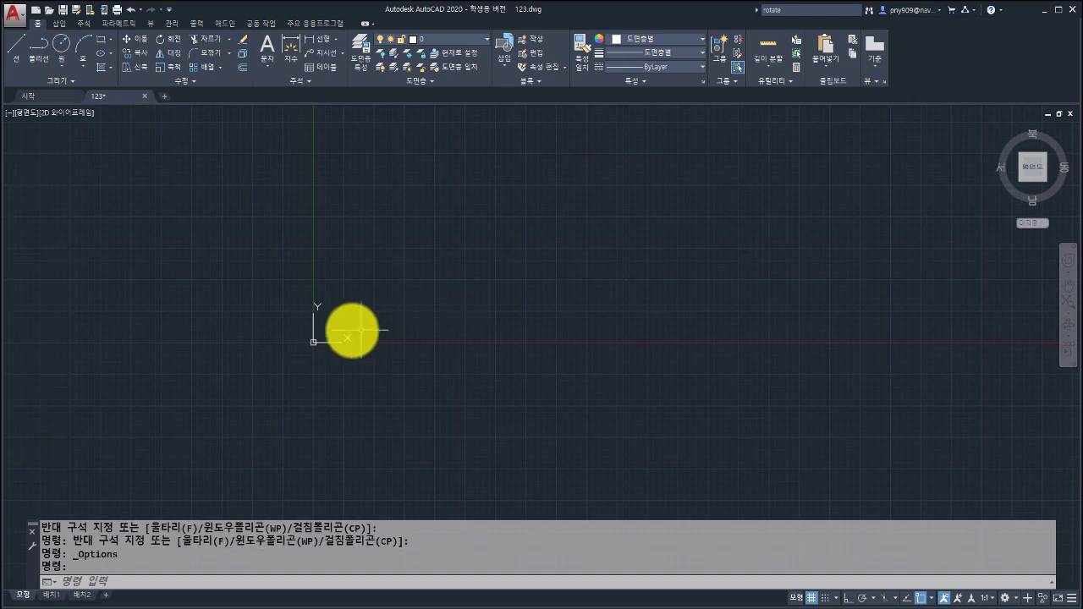
middle_click_drag(518, 327, 433, 339)
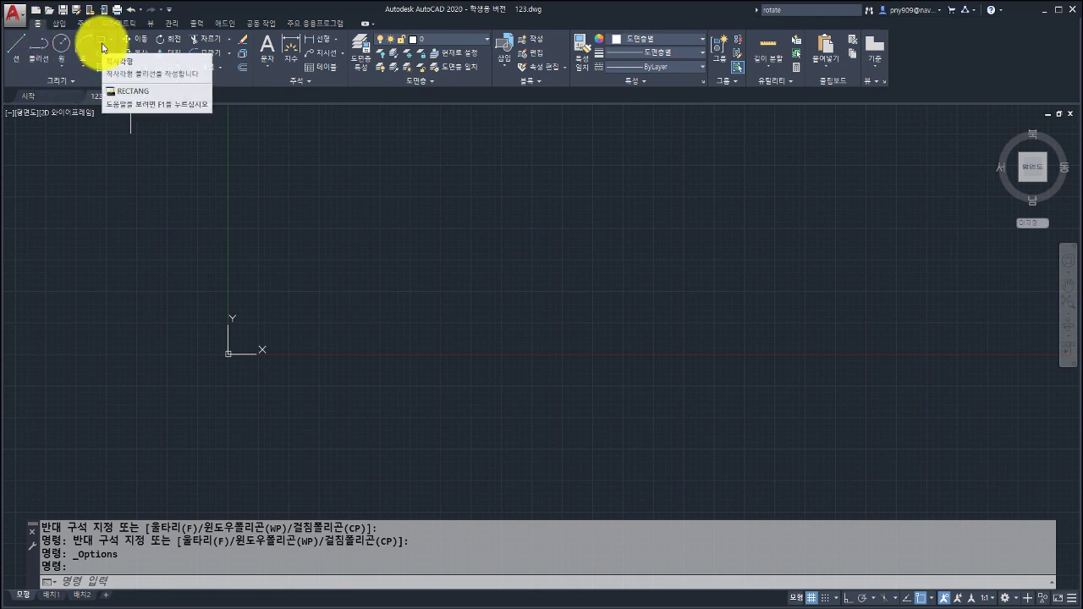
left_click(103, 48)
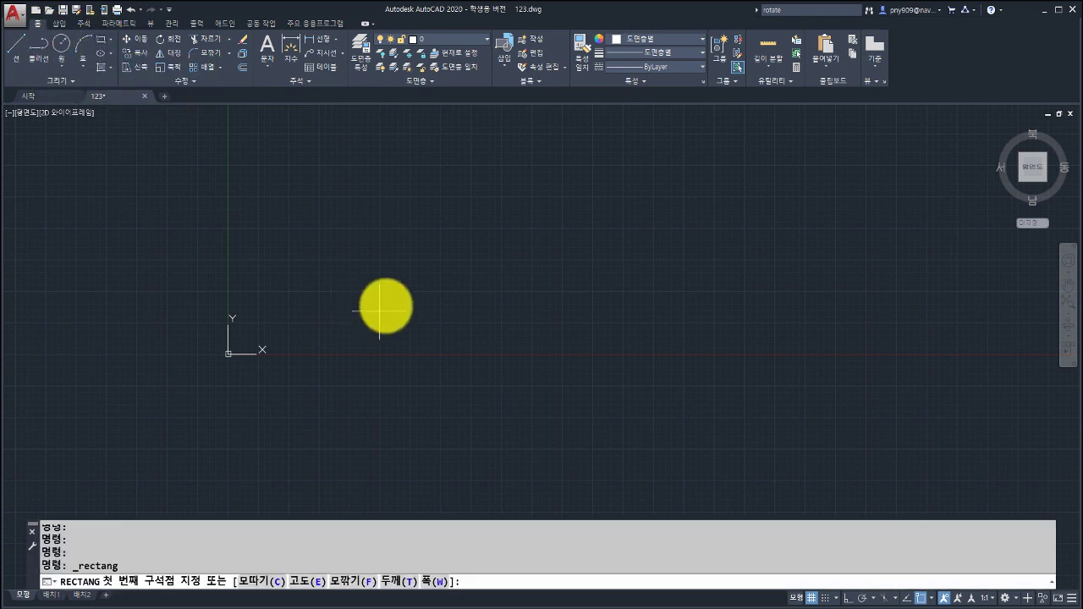
left_click(362, 344)
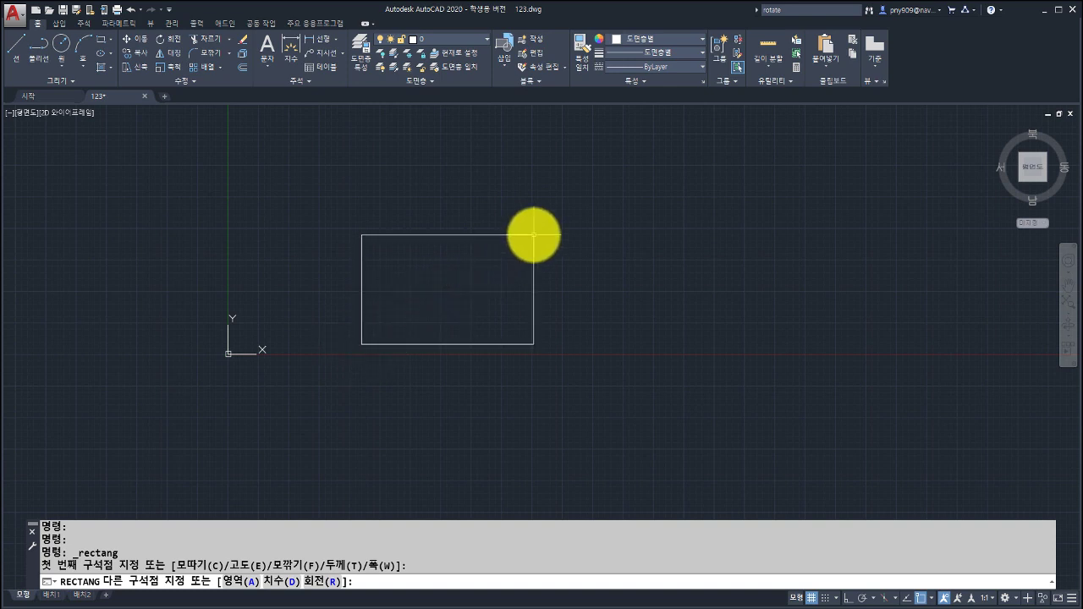
left_click(535, 235)
Pan the view so the new rectangle sits toward the top-right of the screen.
mouse_move(392, 282)
middle_mouse_down()
mouse_move(354, 294)
mouse_move(567, 254)
middle_mouse_up()
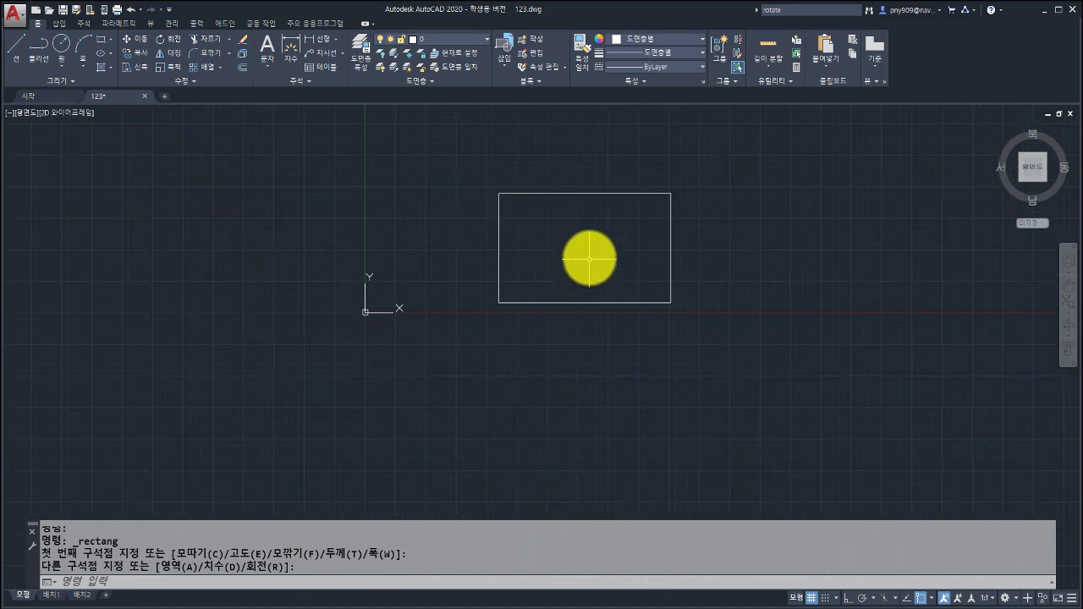
middle_click_drag(591, 252, 368, 303)
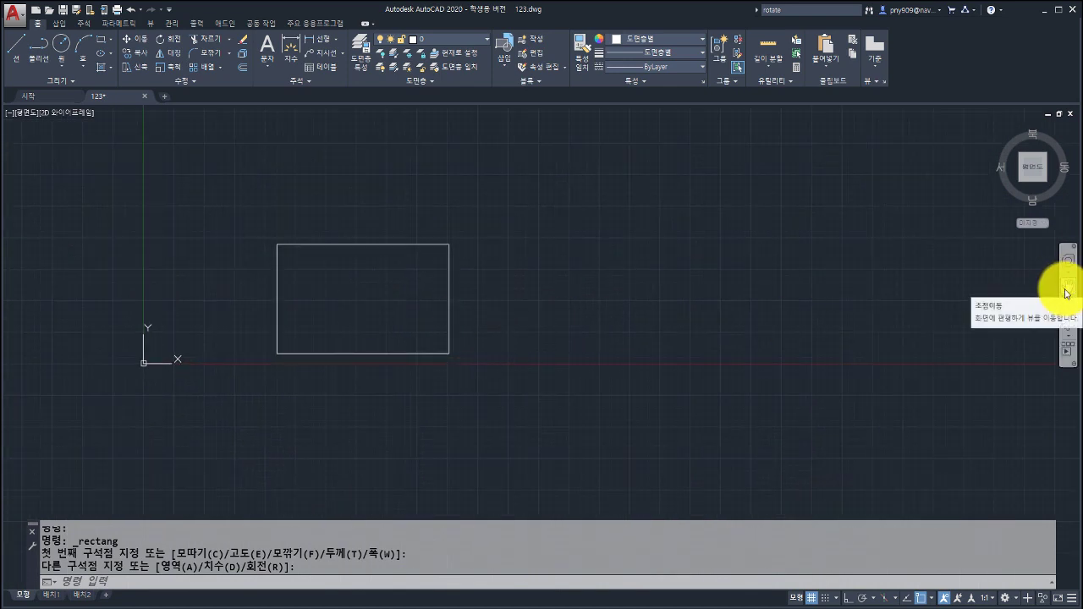
mouse_move(380, 306)
middle_mouse_down()
mouse_move(532, 297)
mouse_move(617, 270)
mouse_move(354, 337)
mouse_move(557, 342)
mouse_move(559, 210)
middle_mouse_up()
mouse_move(522, 274)
middle_mouse_down()
mouse_move(719, 293)
mouse_move(882, 252)
middle_mouse_up()
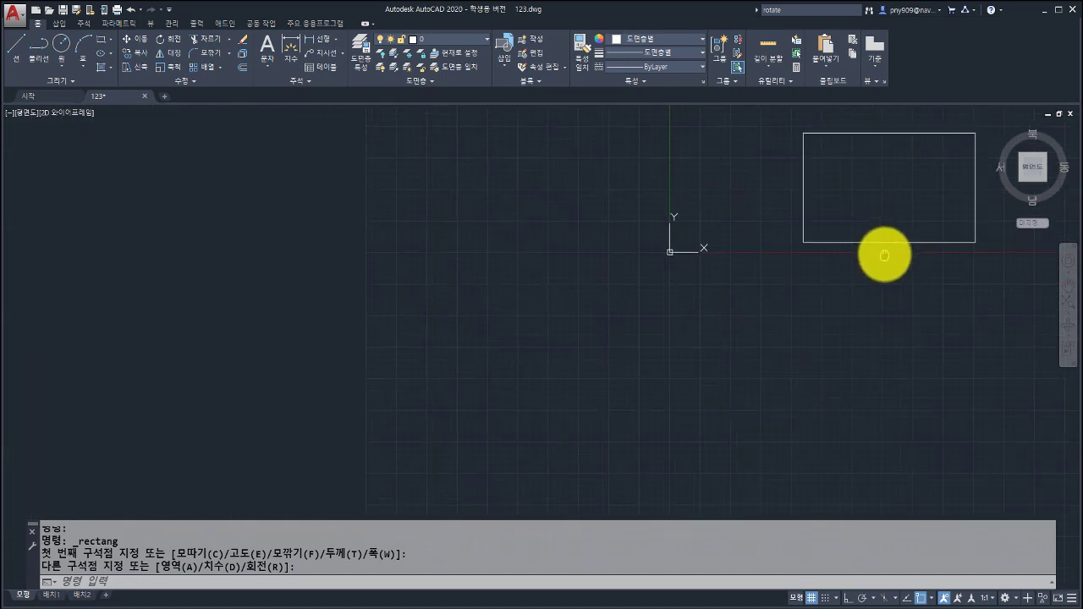
middle_click_drag(785, 283, 804, 280)
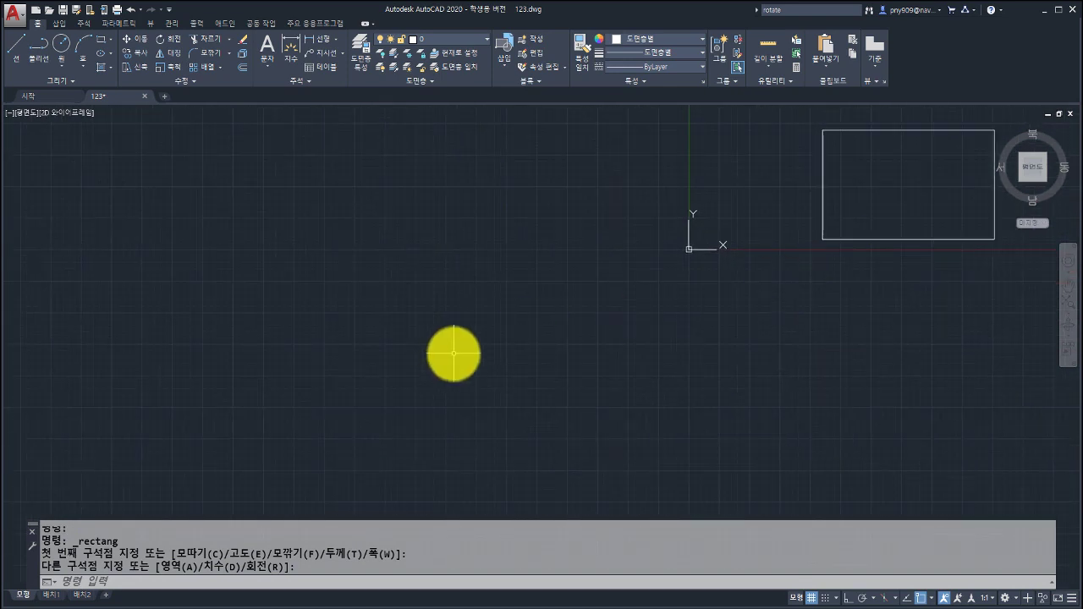
middle_click(480, 351)
middle_click(480, 350)
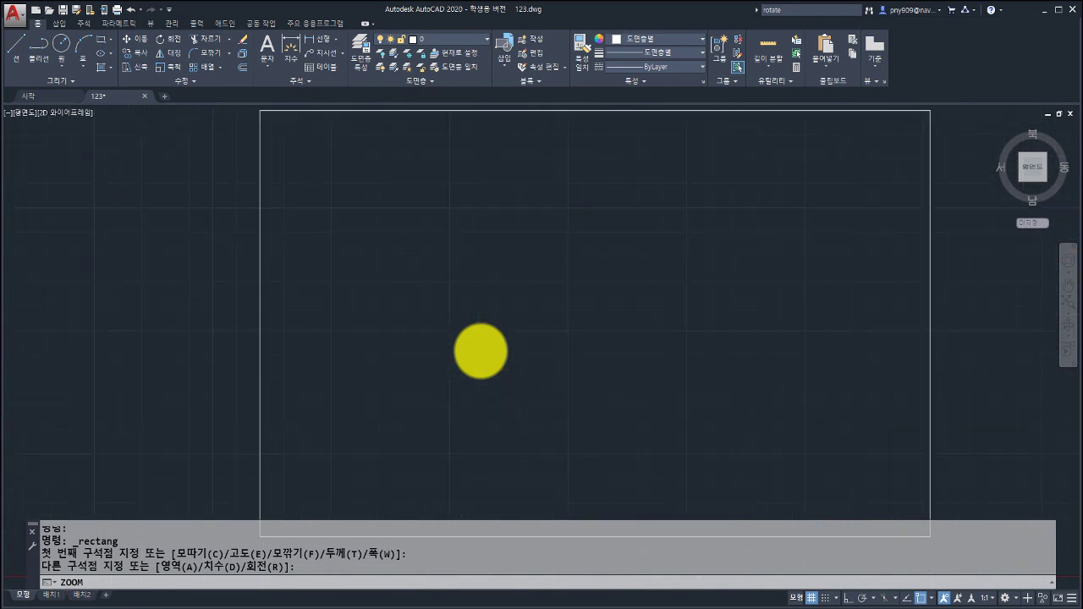
scroll(478, 353, "down", 8)
middle_click_drag(471, 363, 923, 168)
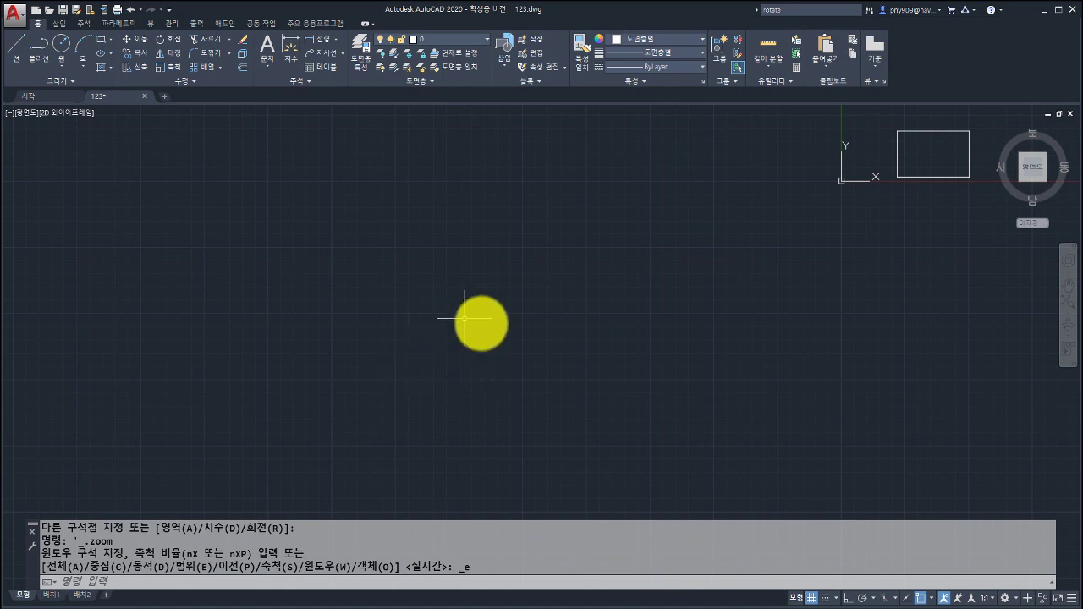
middle_click(479, 343)
middle_click(478, 343)
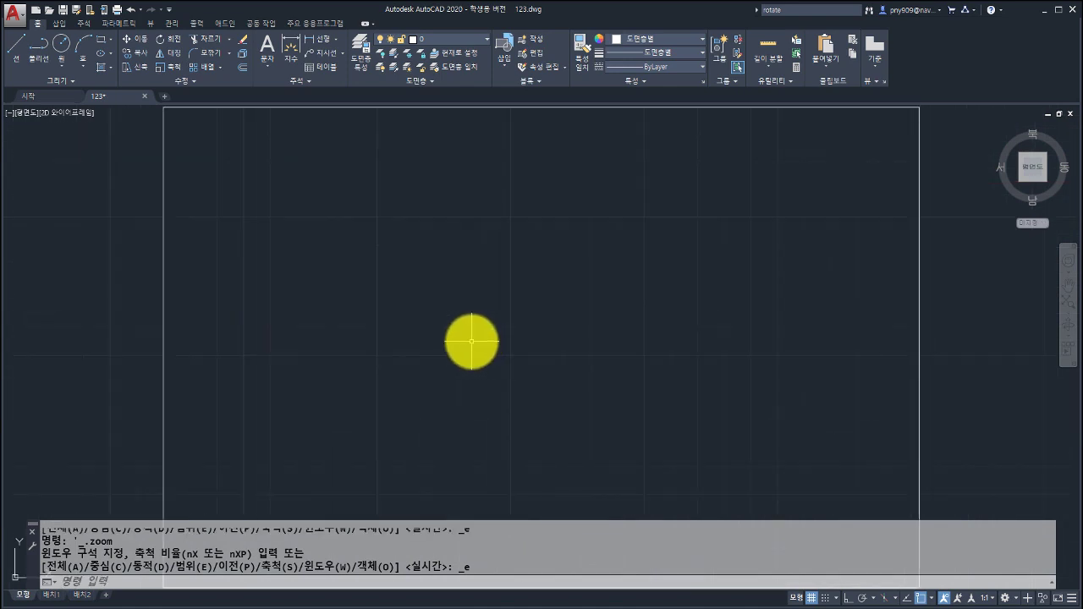
scroll(513, 272, "down", 5)
scroll(436, 318, "up", 4)
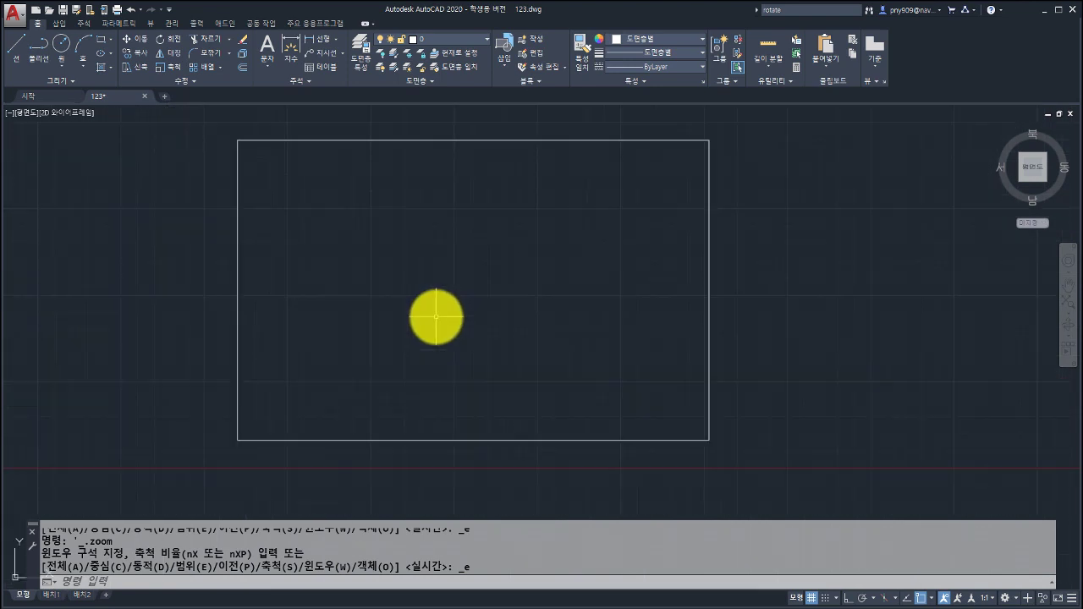
scroll(438, 318, "down", 2)
middle_click_drag(438, 314, 467, 316)
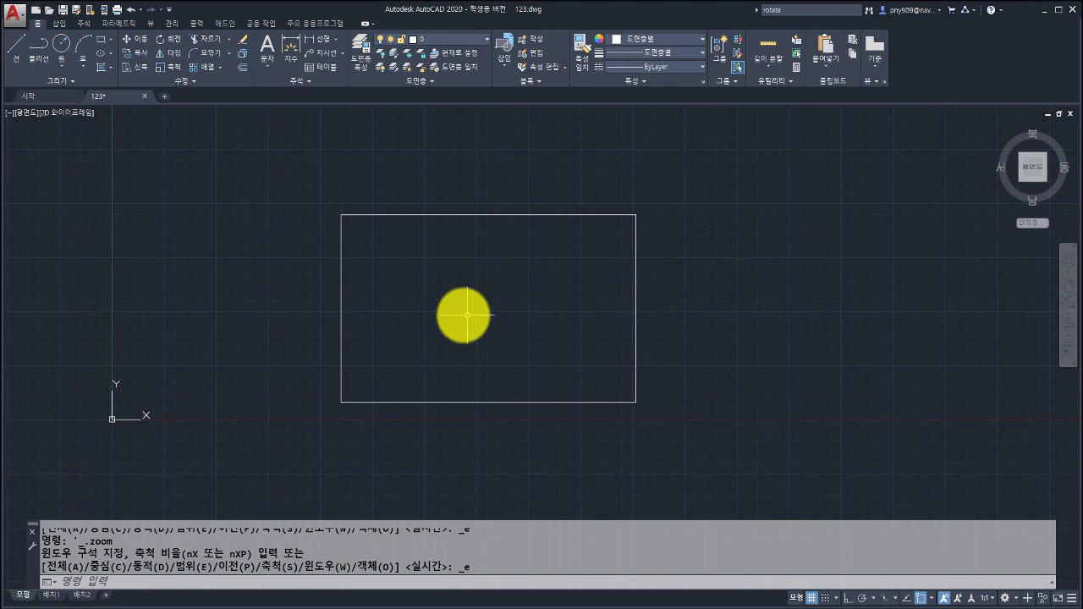
scroll(351, 220, "up", 5)
scroll(350, 220, "down", 5)
middle_click_drag(407, 273, 438, 261)
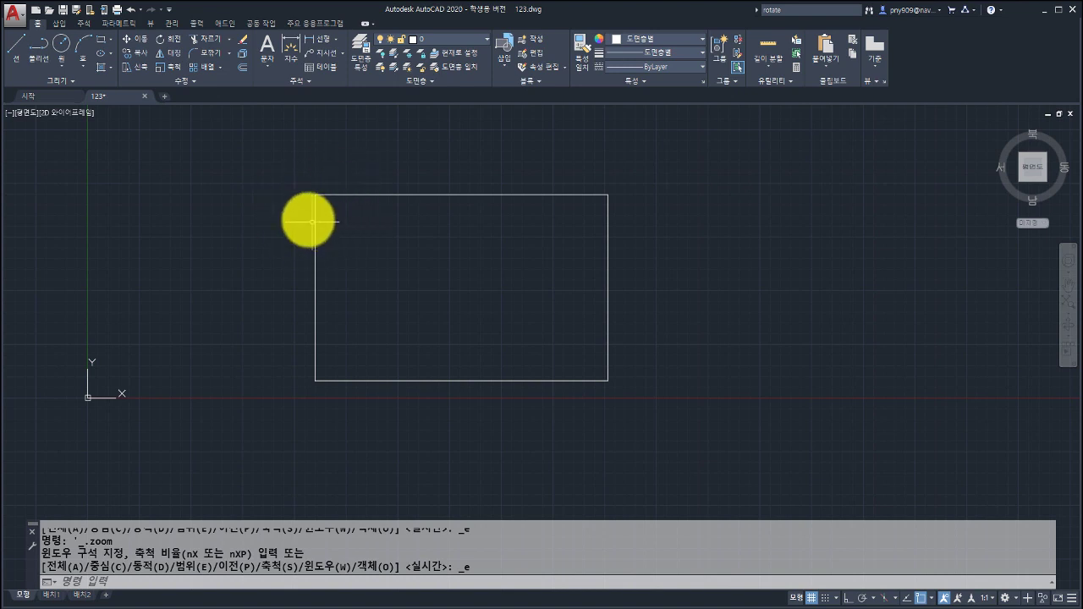
scroll(304, 193, "up", 4)
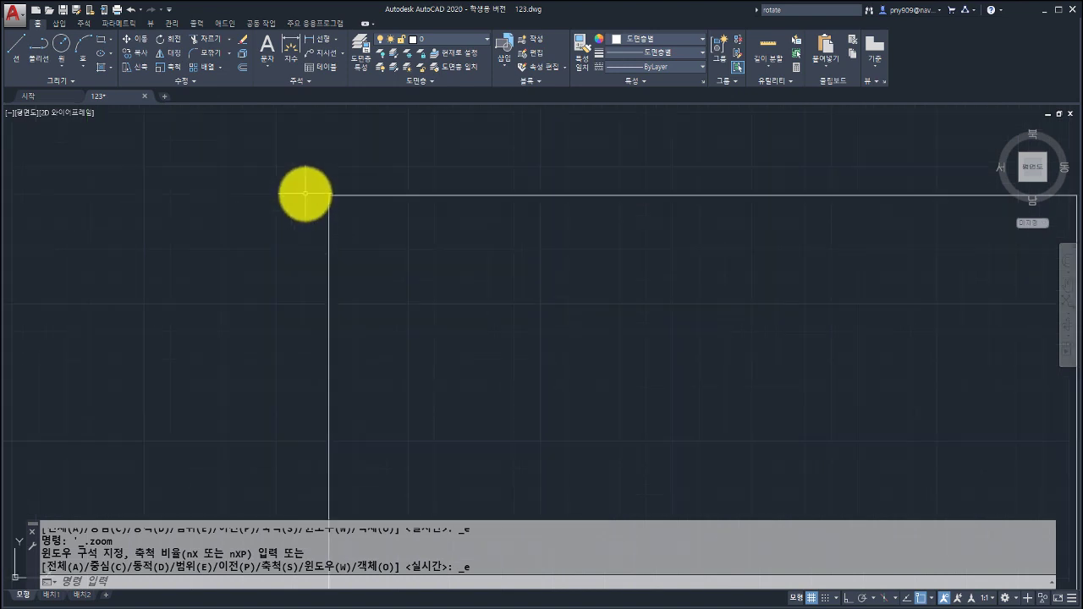
scroll(354, 203, "down", 3)
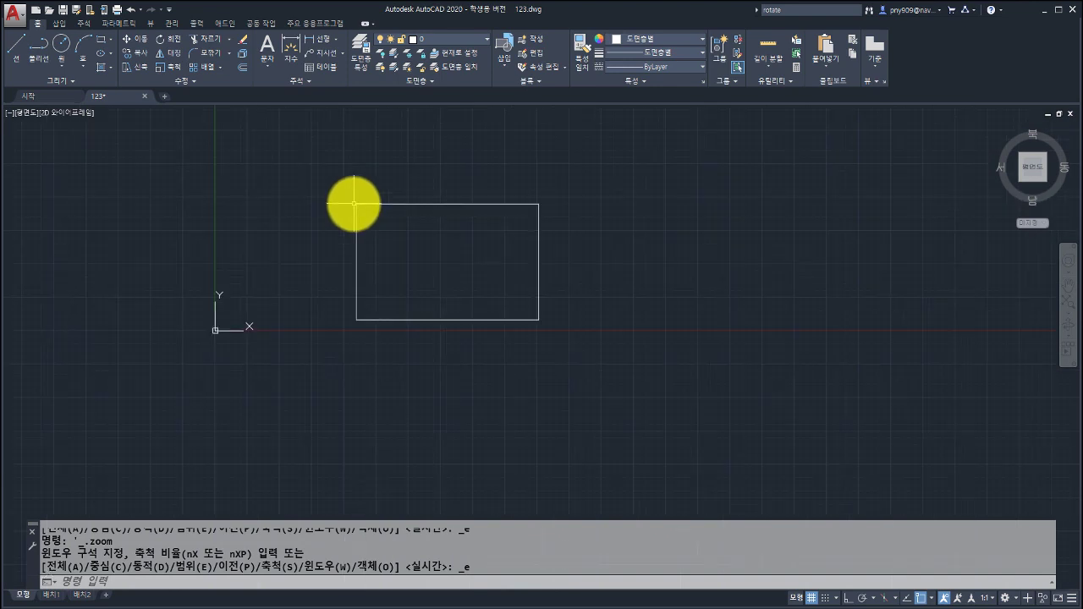
scroll(544, 321, "up", 5)
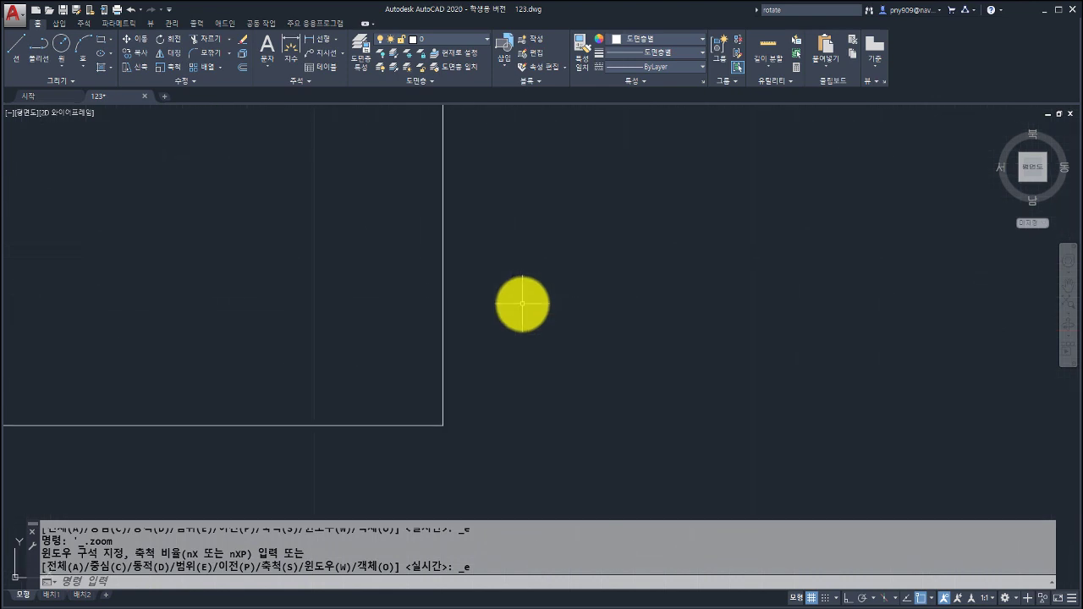
scroll(522, 303, "down", 5)
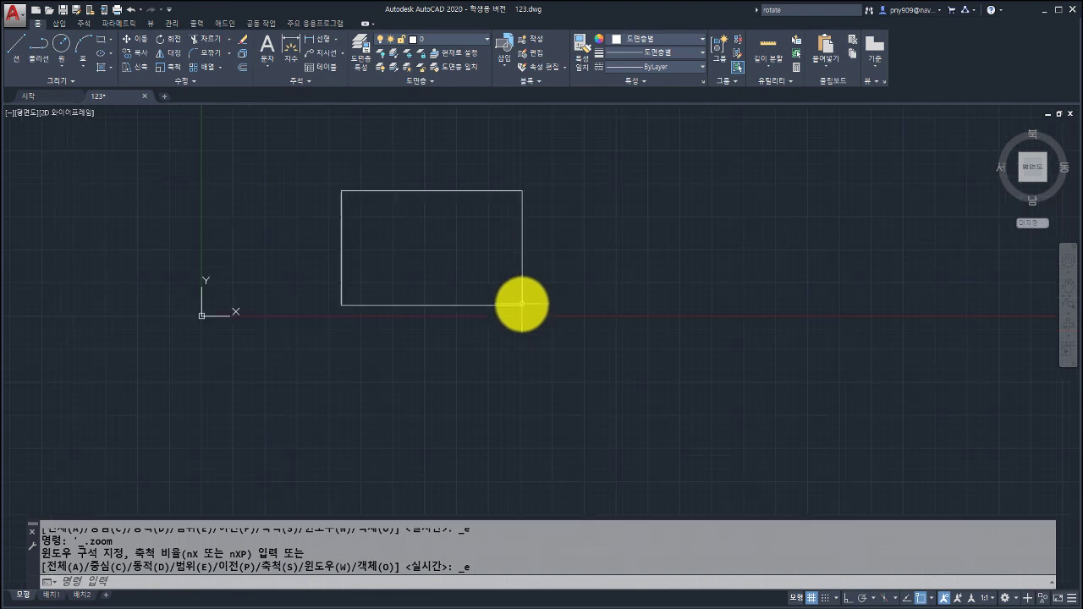
middle_click_drag(490, 289, 479, 322)
scroll(468, 314, "up", 5)
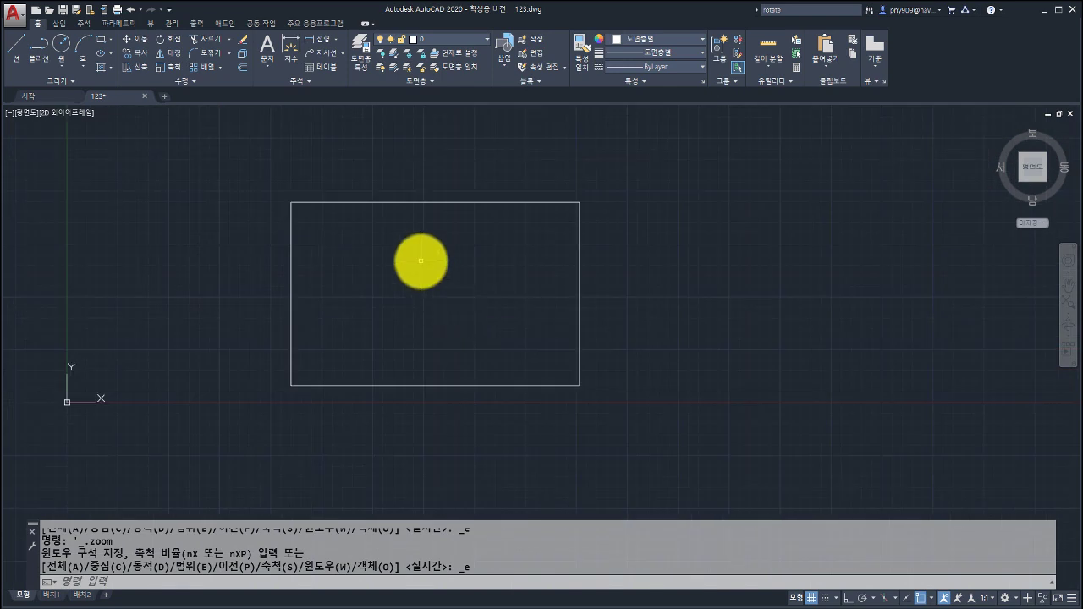
right_click(421, 262)
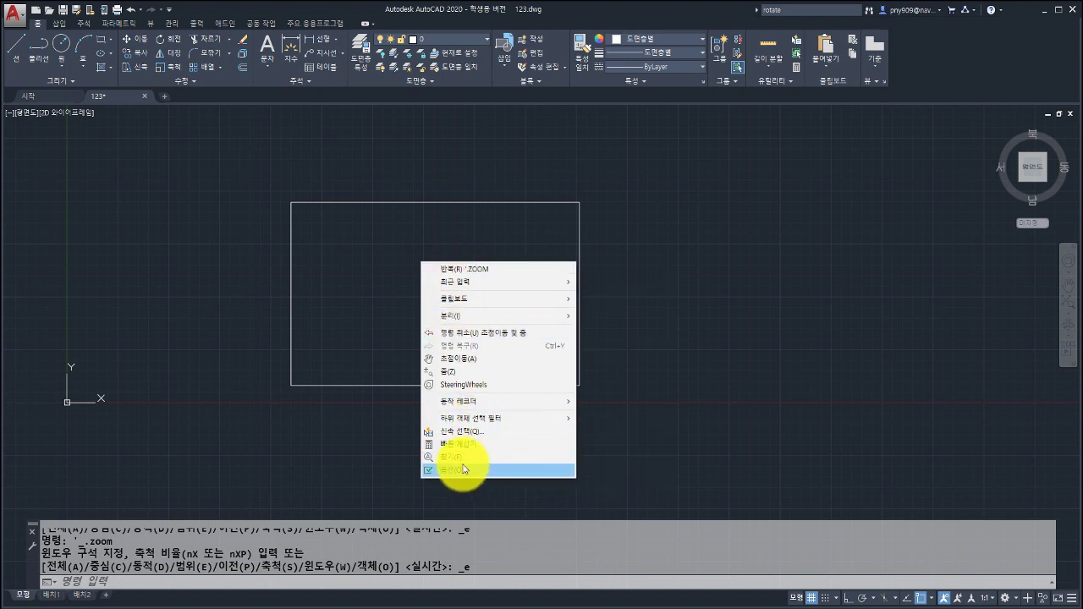
left_click(359, 309)
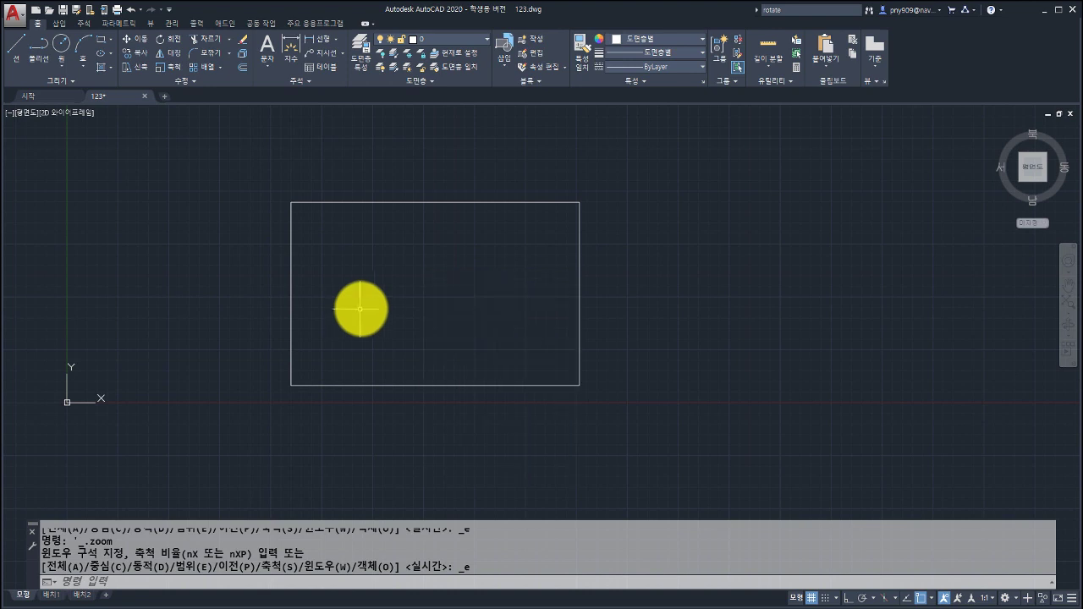
middle_click_drag(375, 310, 404, 339)
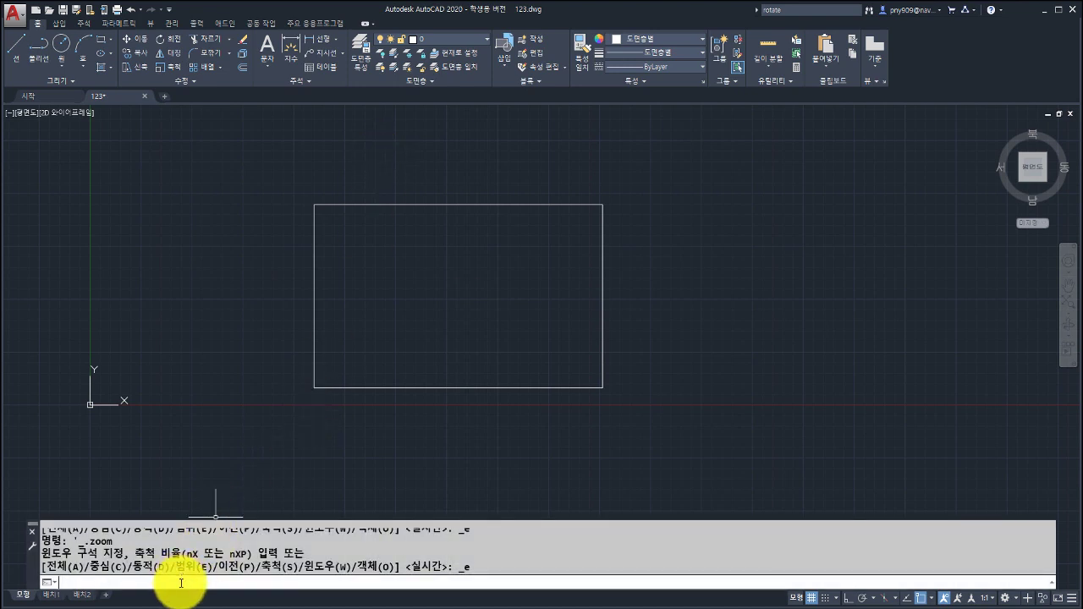
Draw a five-point zigzag of connected lines across the rectangle.
left_click(23, 61)
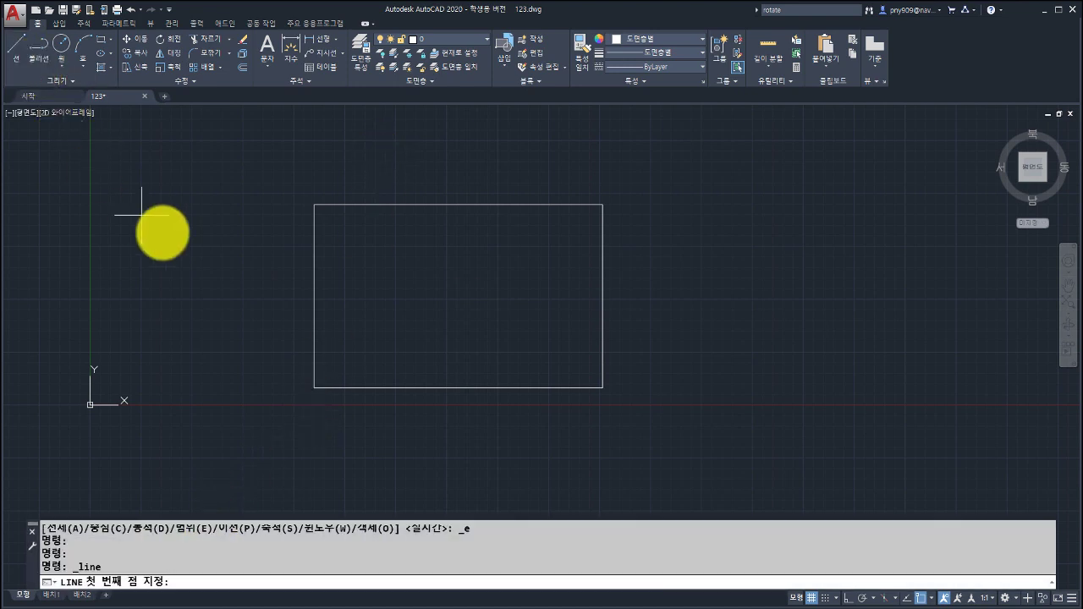
left_click(210, 270)
left_click(353, 150)
left_click(531, 265)
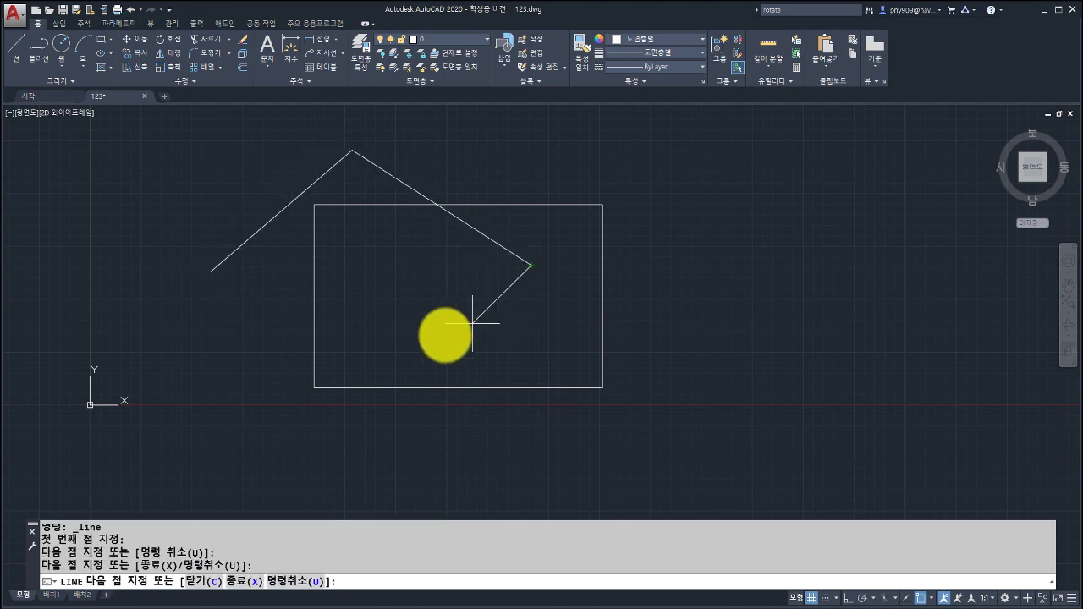
left_click(444, 334)
left_click(355, 265)
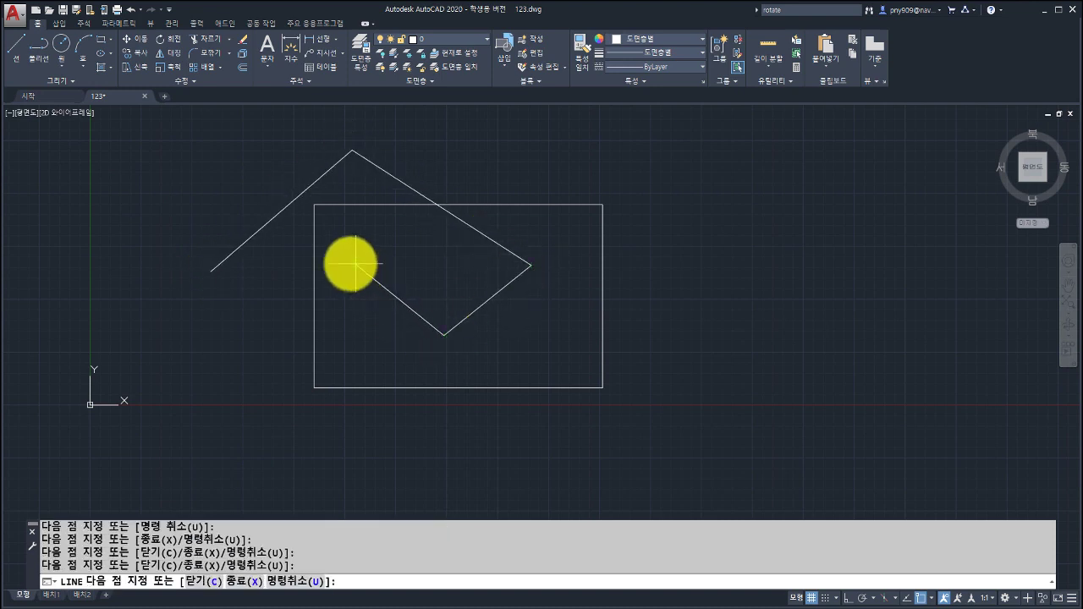
right_click(325, 304)
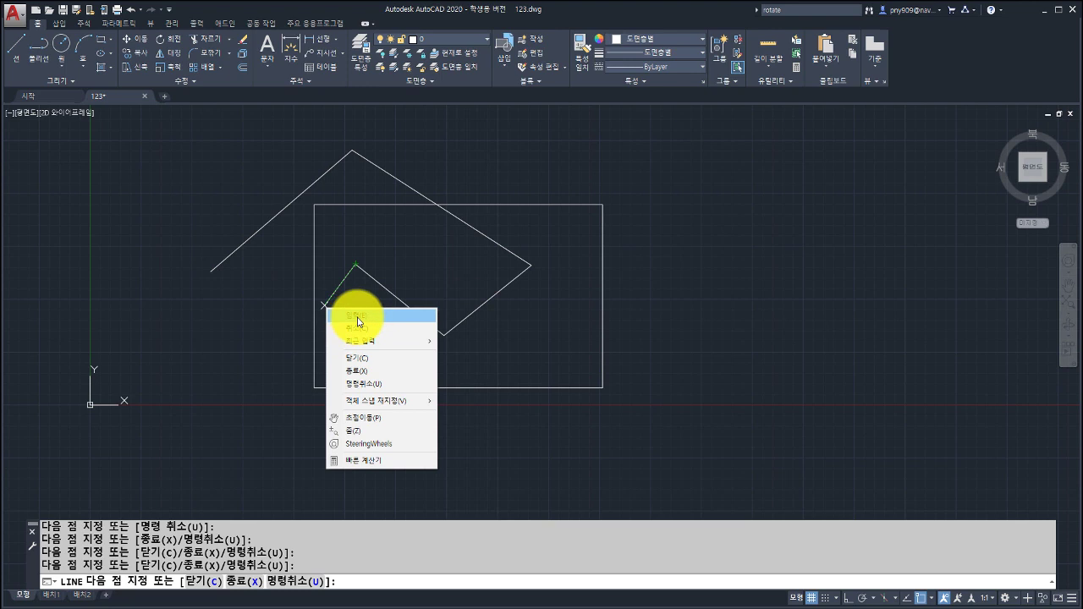
left_click(357, 319)
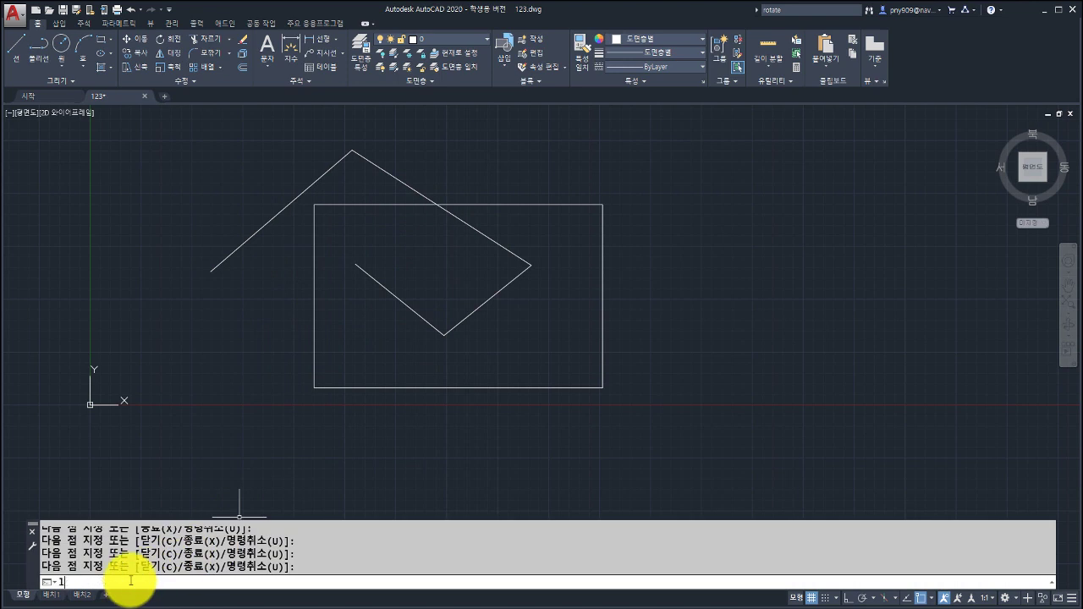
Draw a tilted, crossed four-sided line shape right of the rectangle, then bring up the lecture slides.
key("Return")
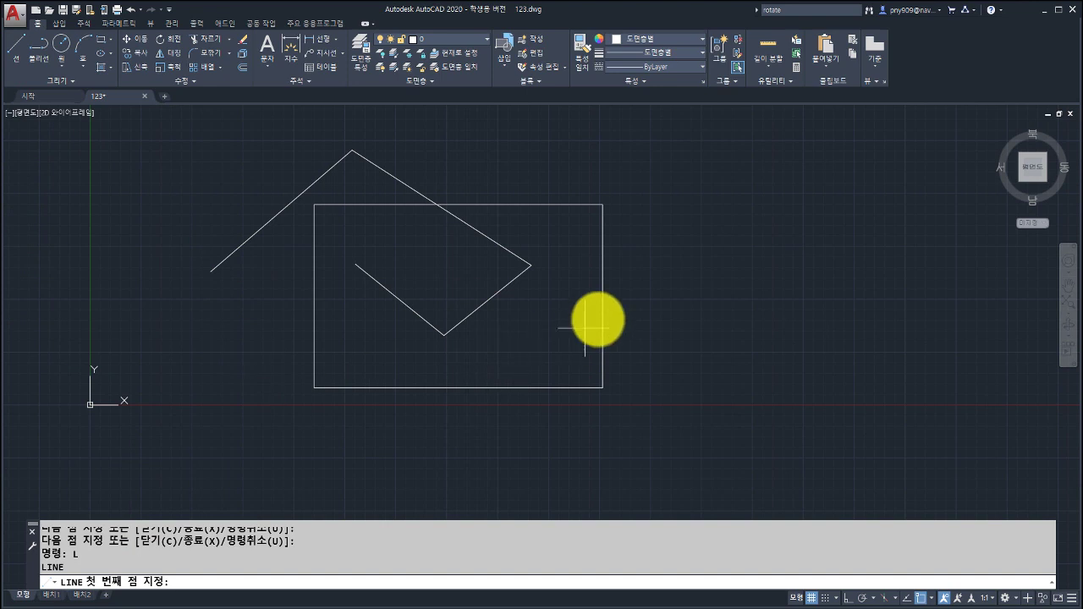
left_click(634, 265)
left_click(753, 201)
left_click(744, 408)
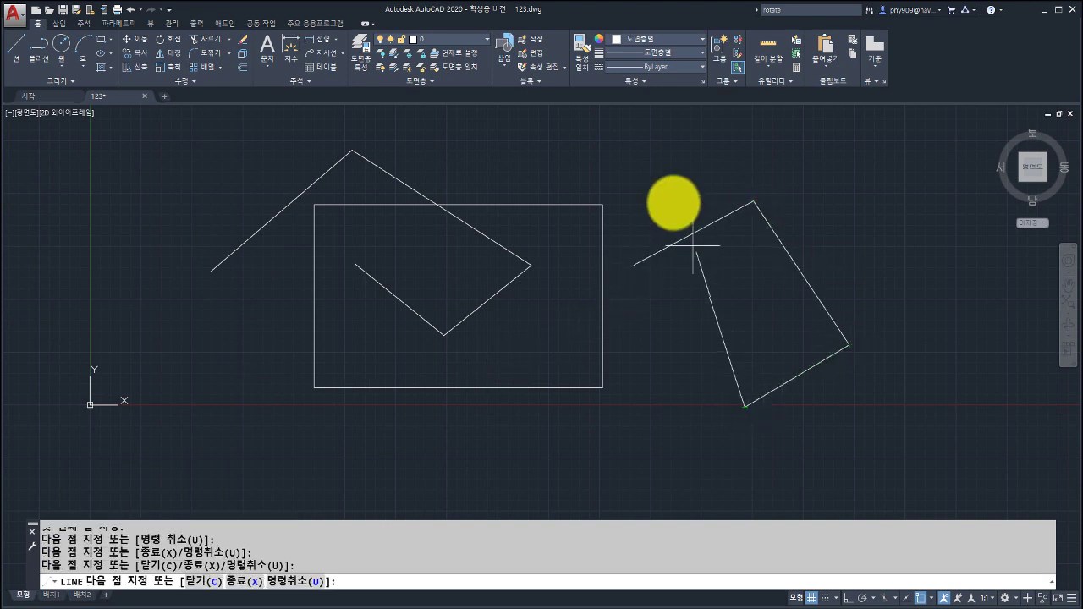
left_click(669, 192)
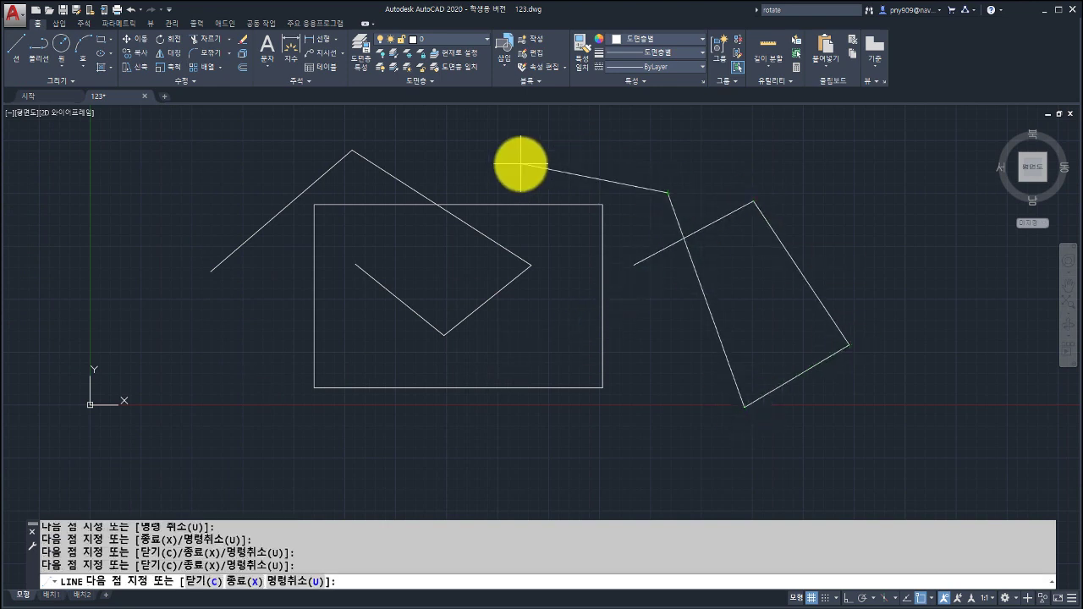
key("Return")
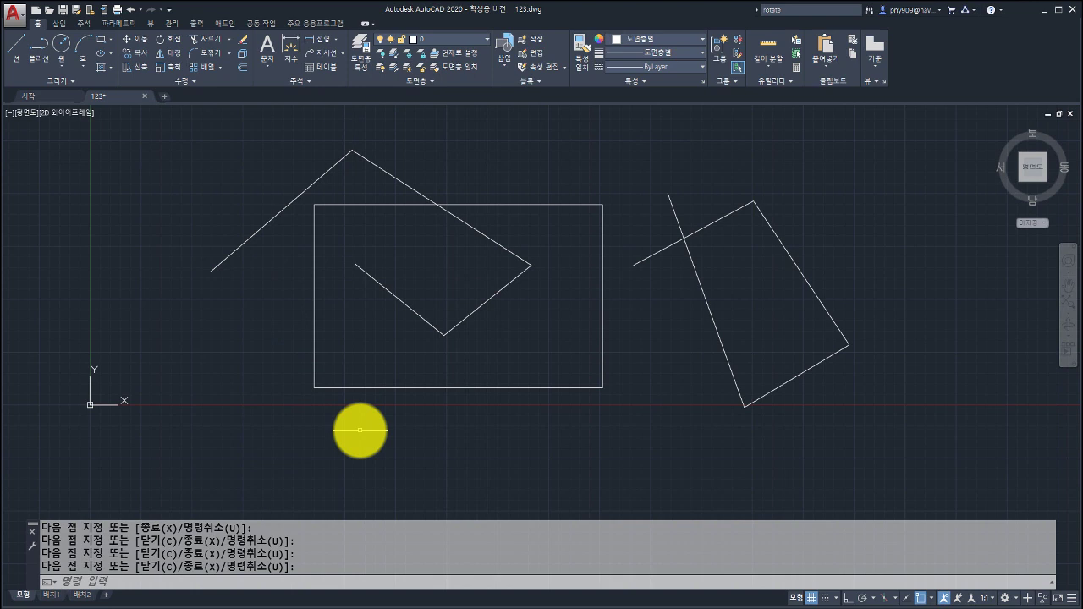
mouse_move(392, 411)
middle_mouse_down()
mouse_move(356, 411)
mouse_move(375, 416)
middle_mouse_up()
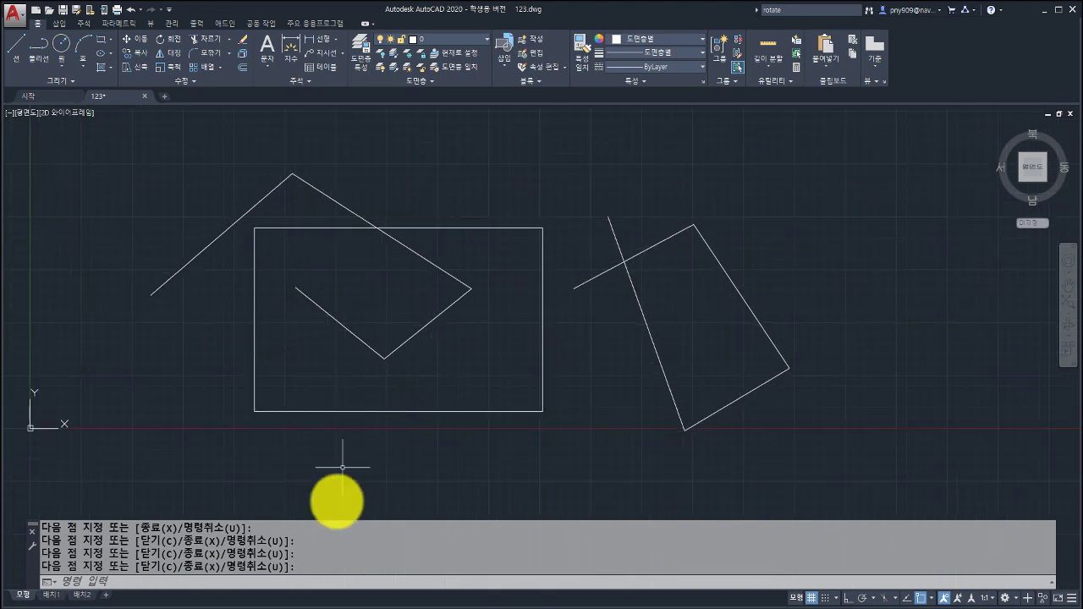
left_click(331, 608)
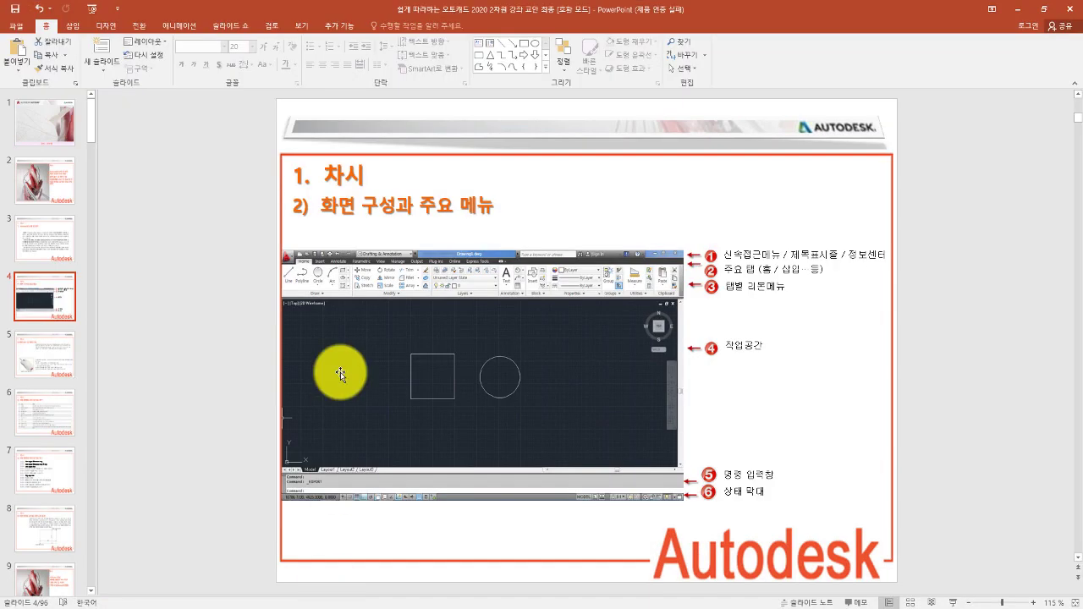
Advance the lecture through slide 5 to slide 6's F1–F12 table, then return to AutoCAD.
left_click(32, 360)
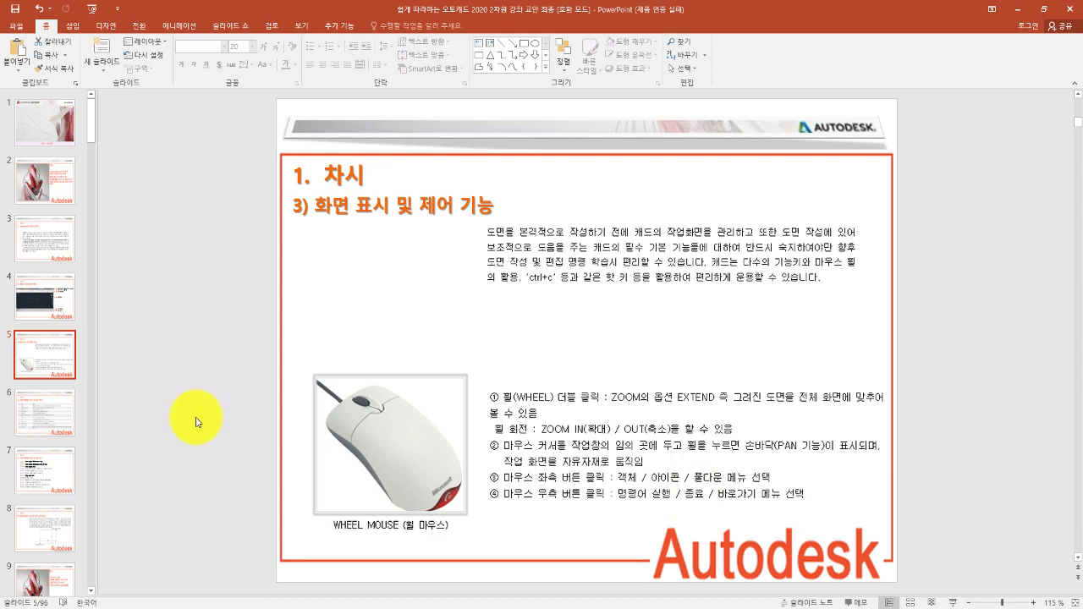
left_click(53, 414)
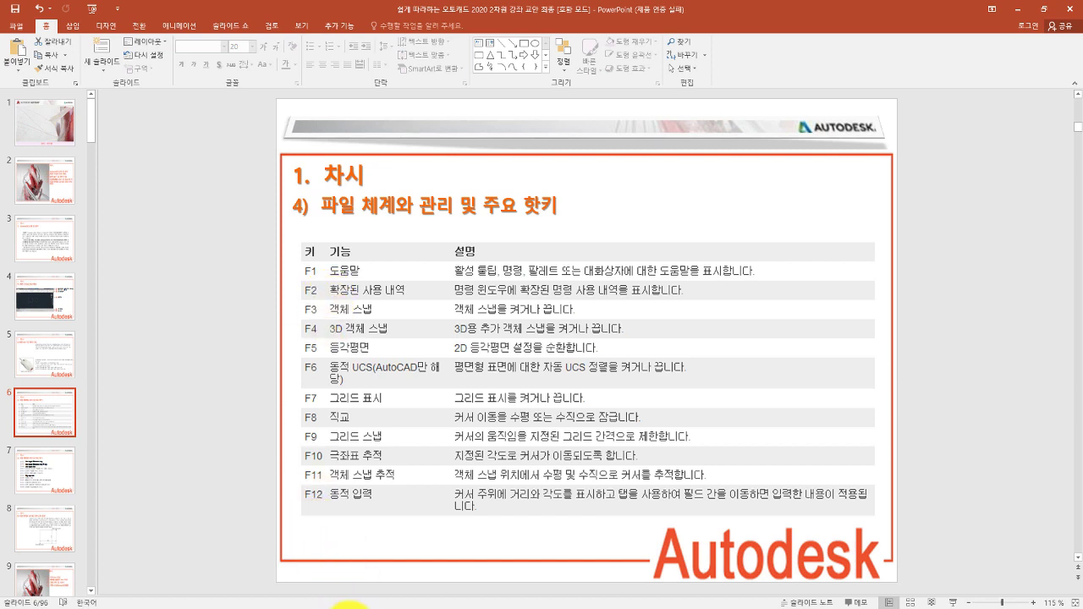
left_click(350, 606)
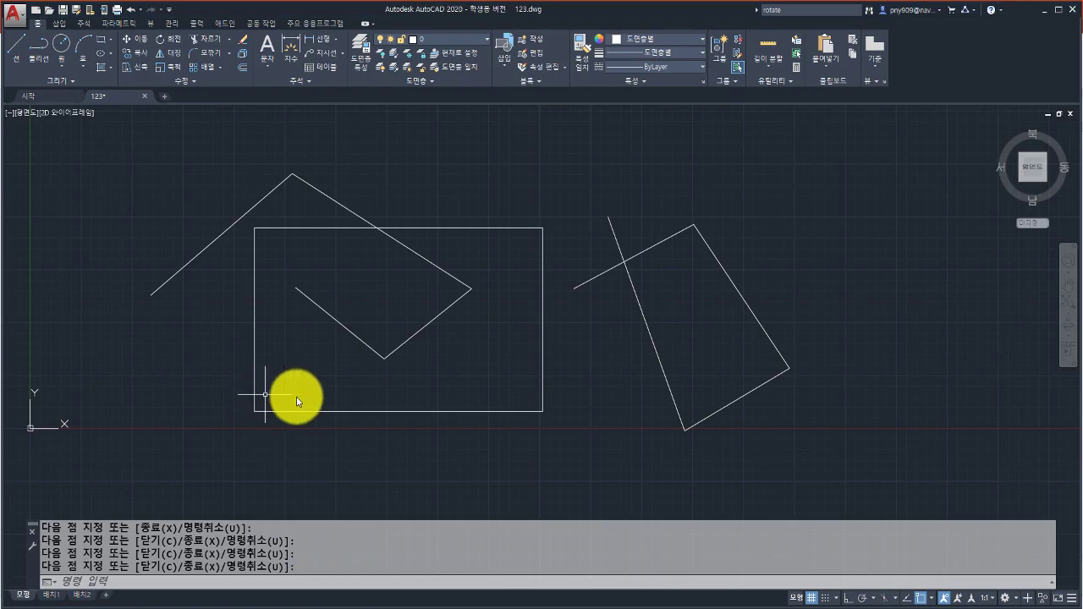
Demonstrate F1 help and the F2 command history toggle, then return to the lecture slides.
key("F1")
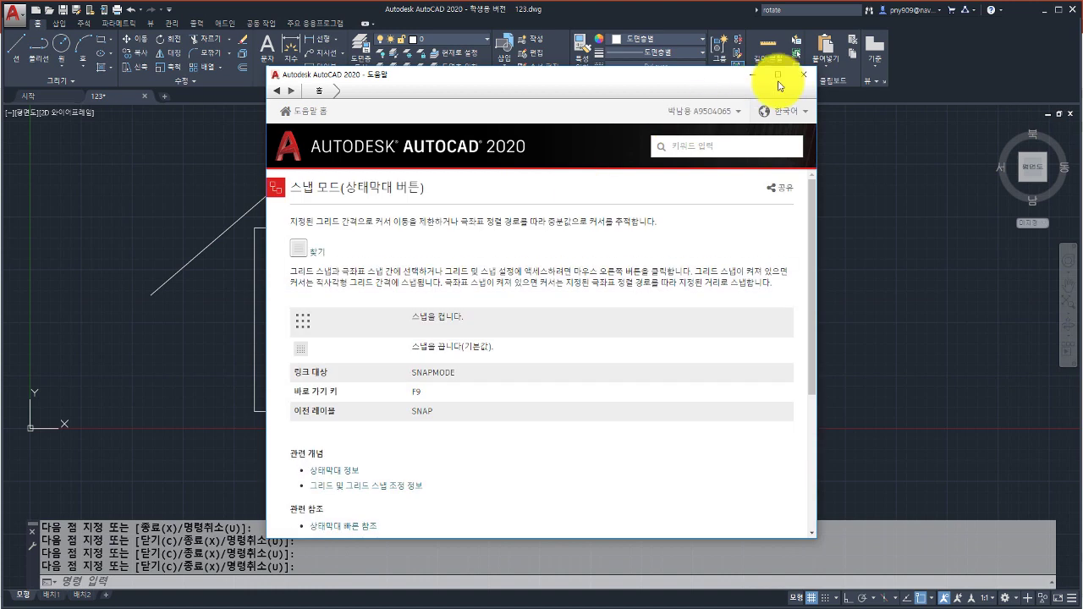
left_click(803, 74)
key("F2")
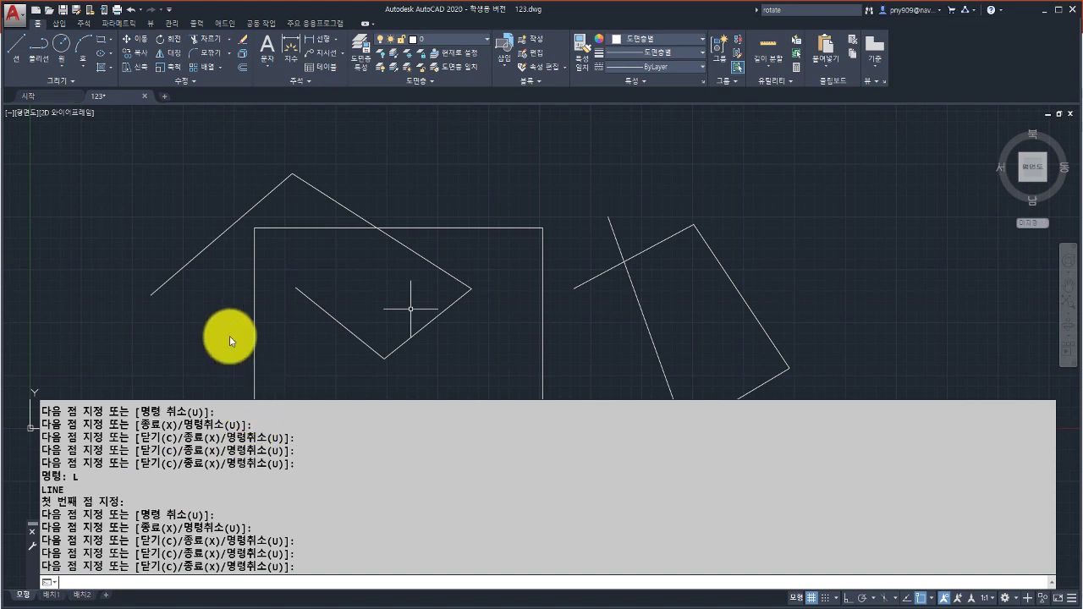
key("F2")
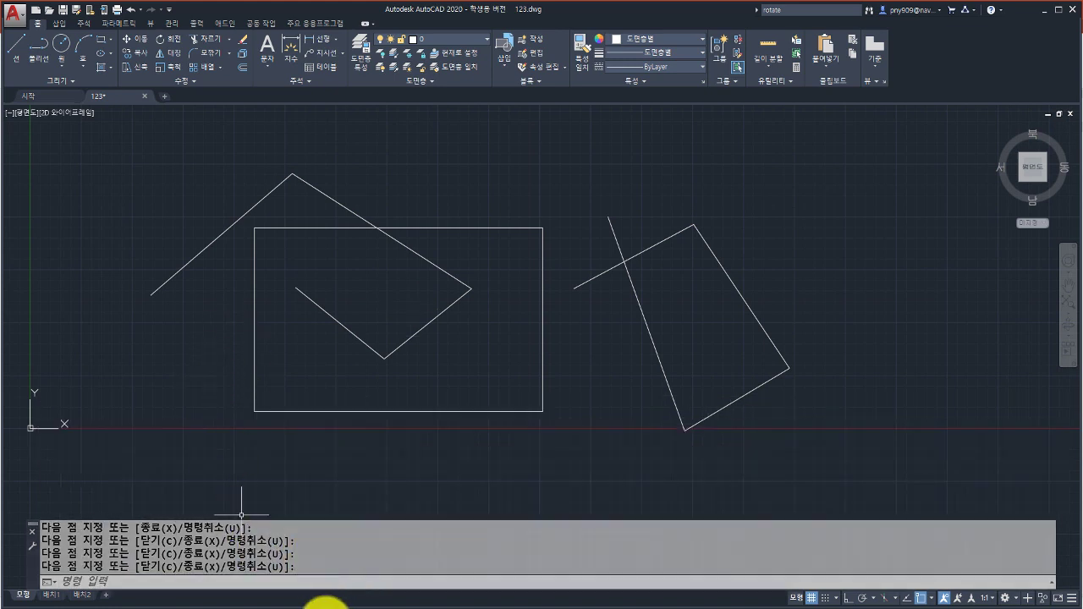
left_click(321, 608)
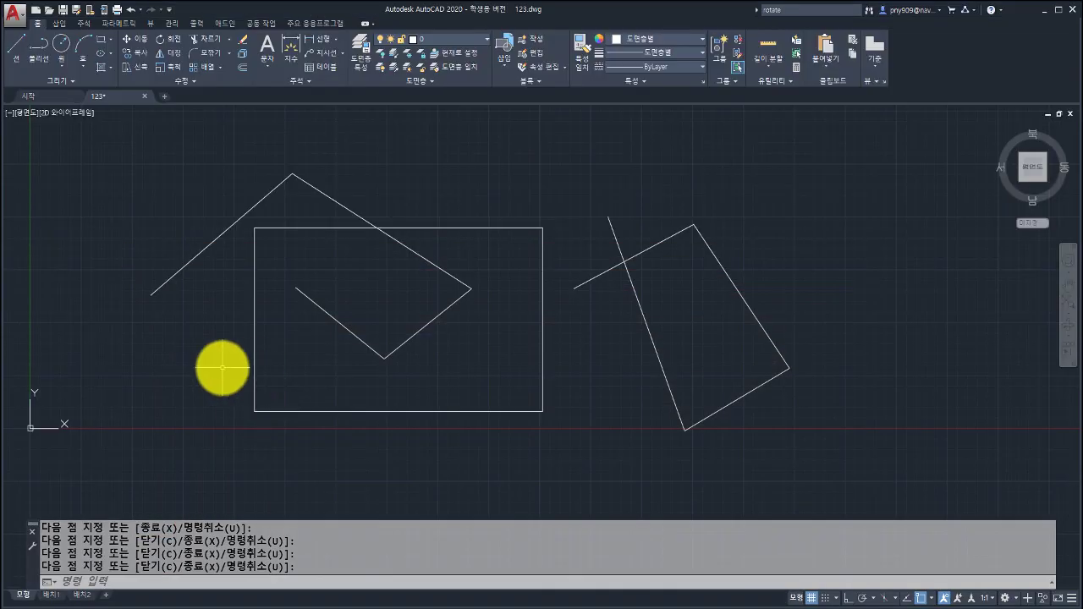
Toggle object snap with F3 and the status-bar button, then start a new line.
key("F3")
key("F3")
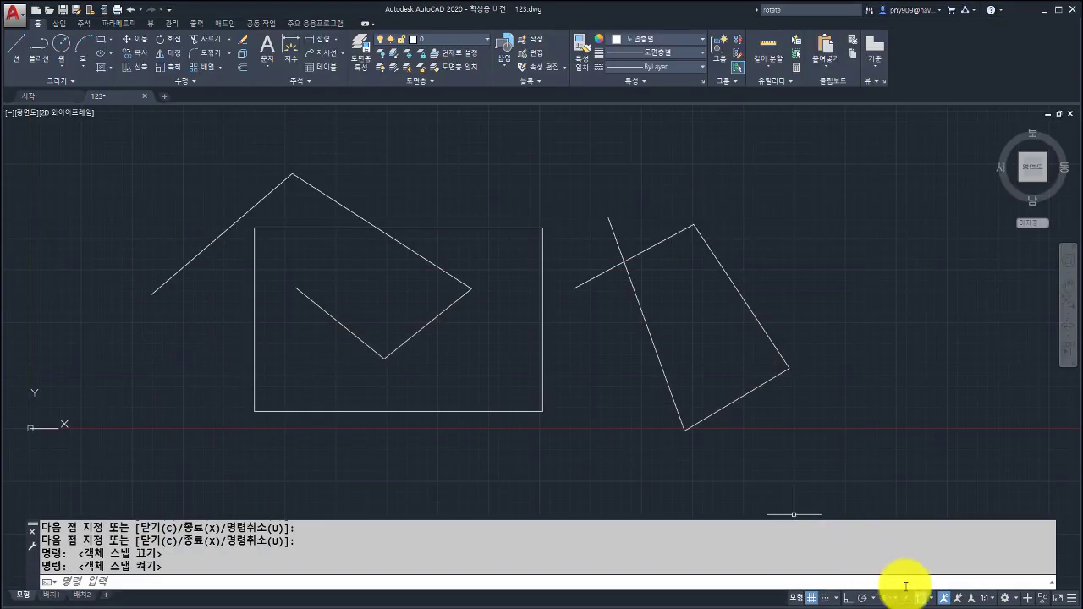
left_click(922, 601)
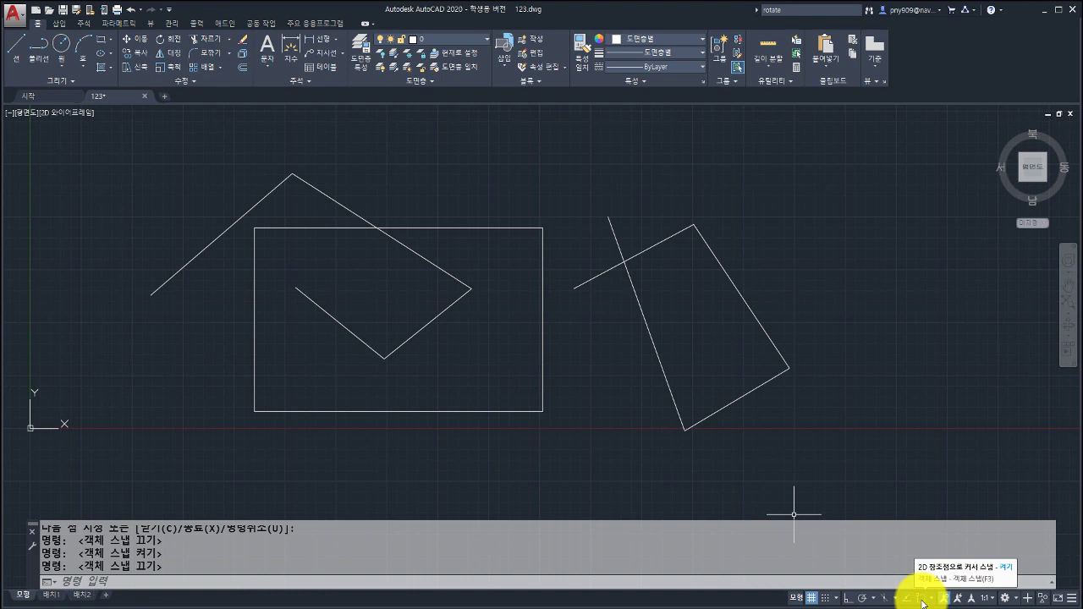
left_click(920, 599)
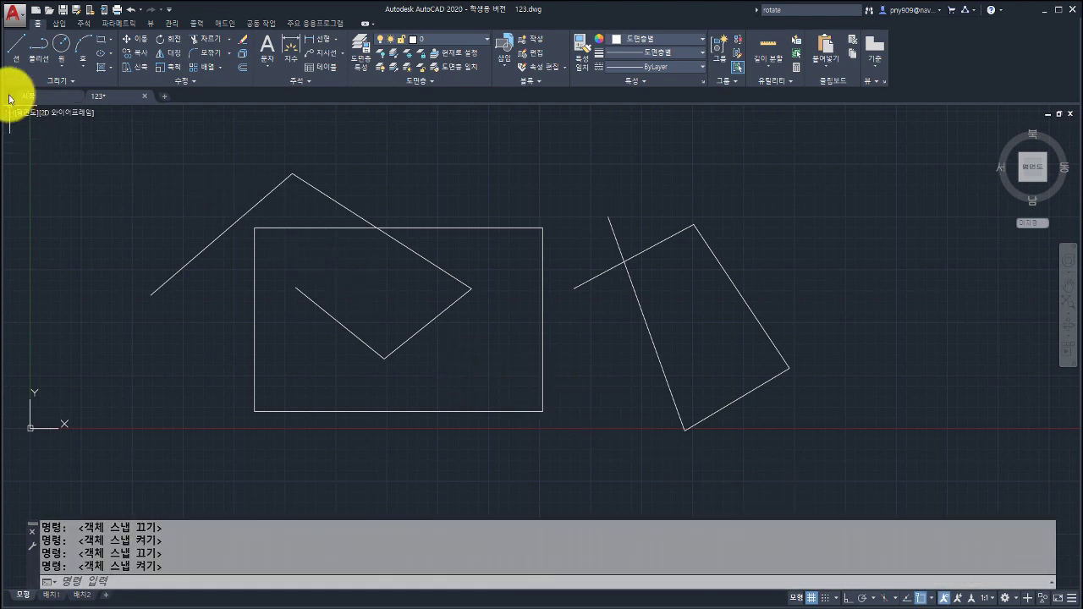
left_click(14, 52)
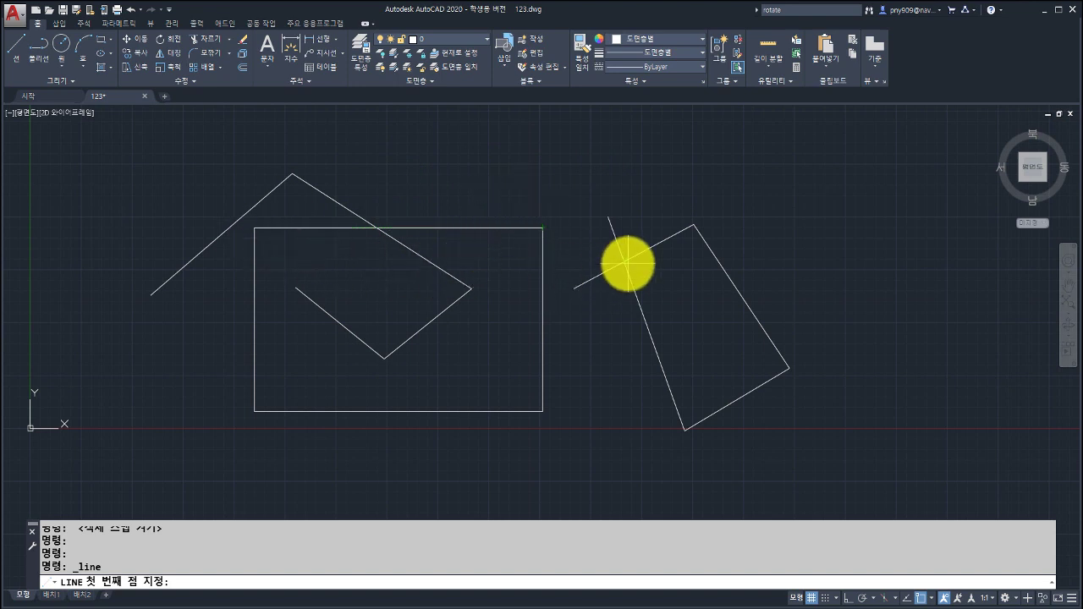
Draw a three-segment open line from the crossing, rising and bending down right of the tilted shape.
left_click(627, 264)
left_click(631, 156)
left_click(780, 167)
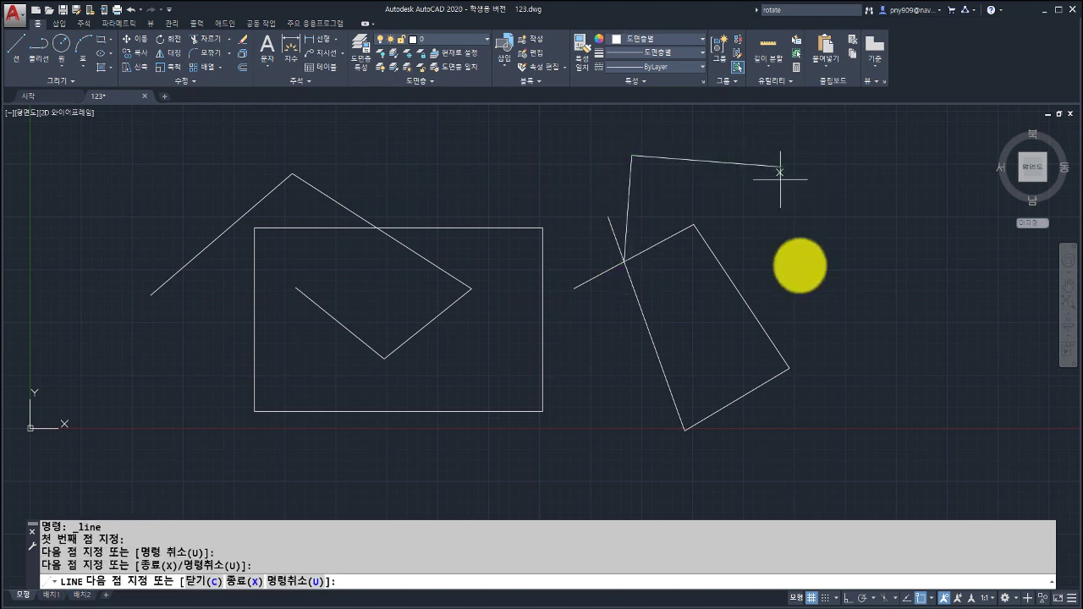
left_click(822, 311)
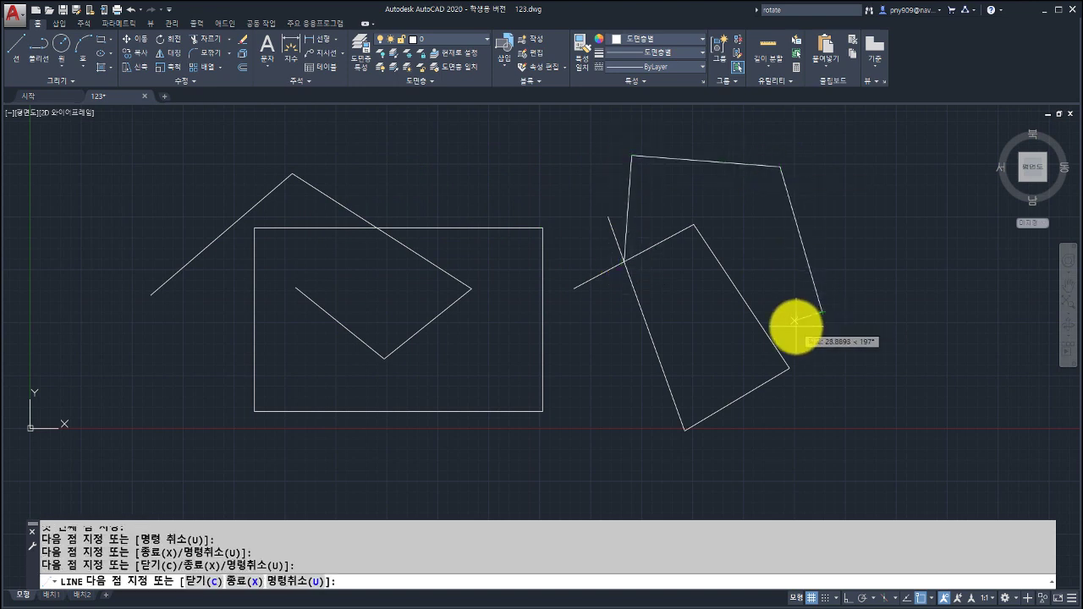
key("Escape")
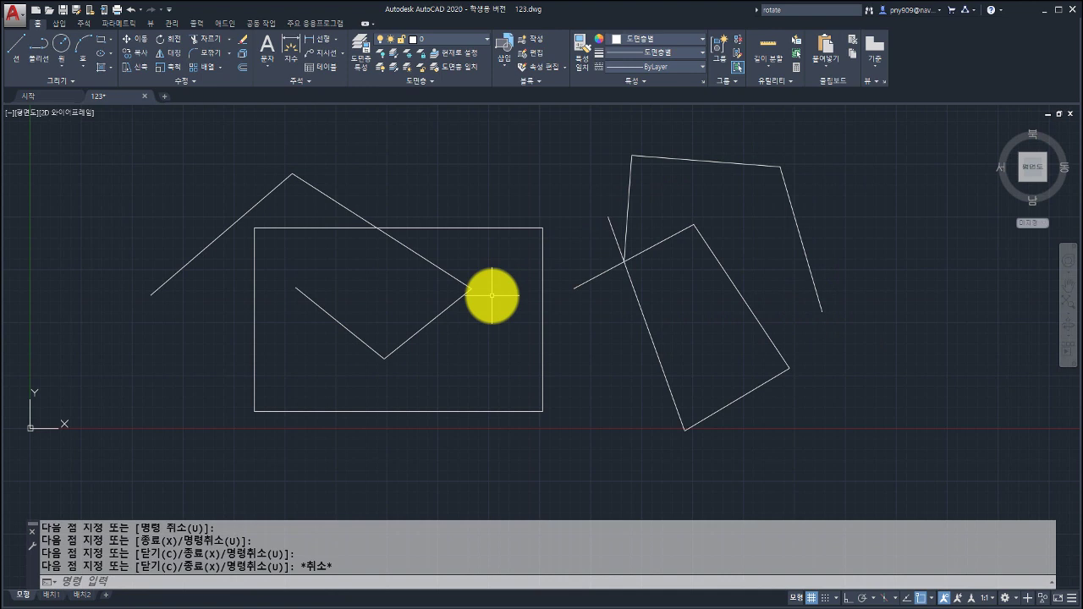
Turn object snap off with F3, start another line, and check the function-key slide.
key("F3")
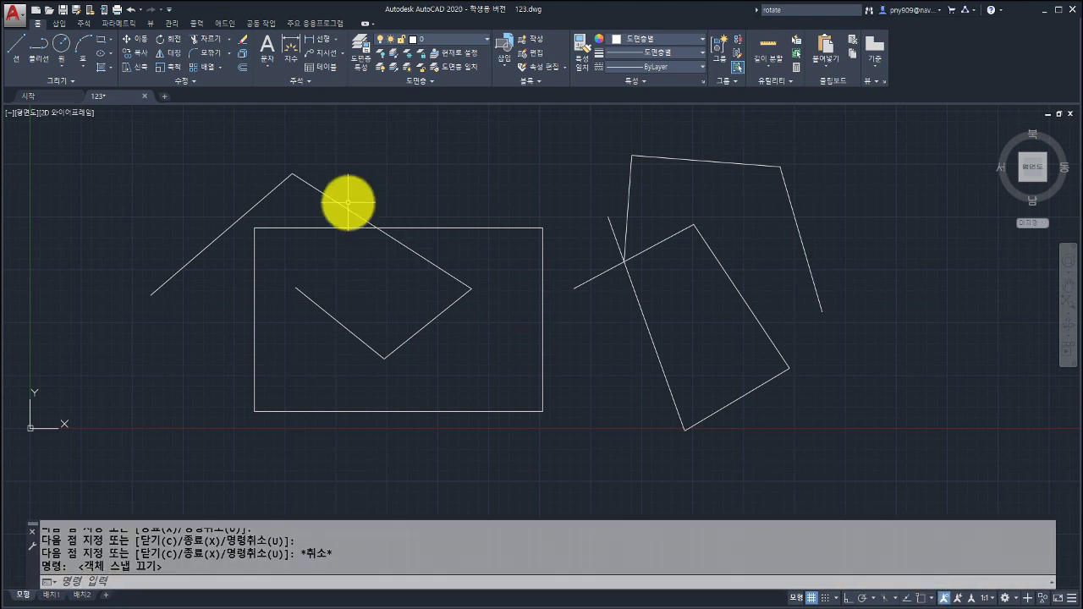
left_click(15, 54)
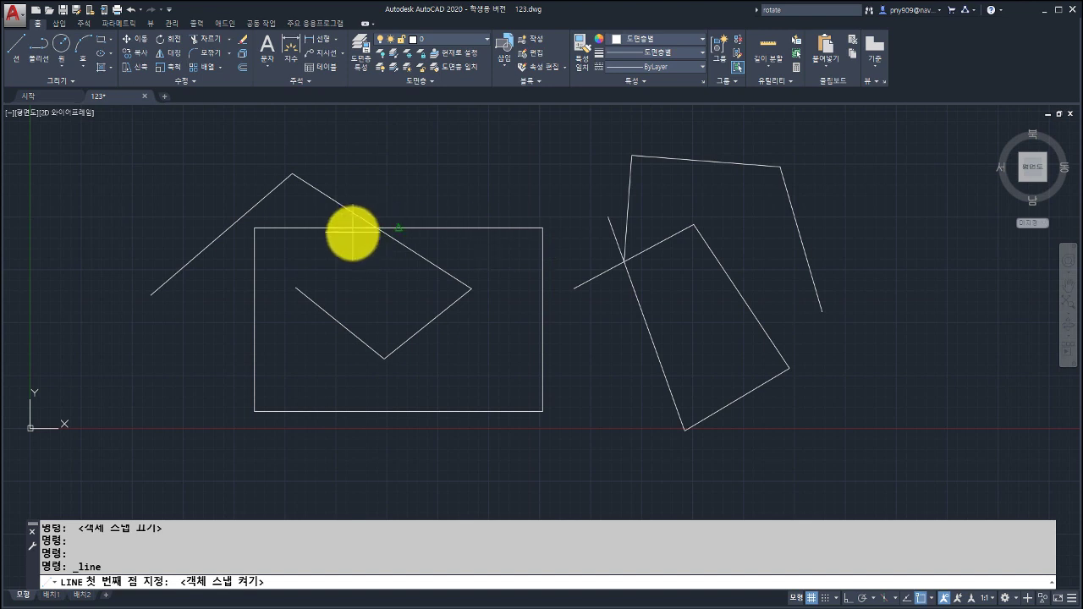
key("alt+Tab")
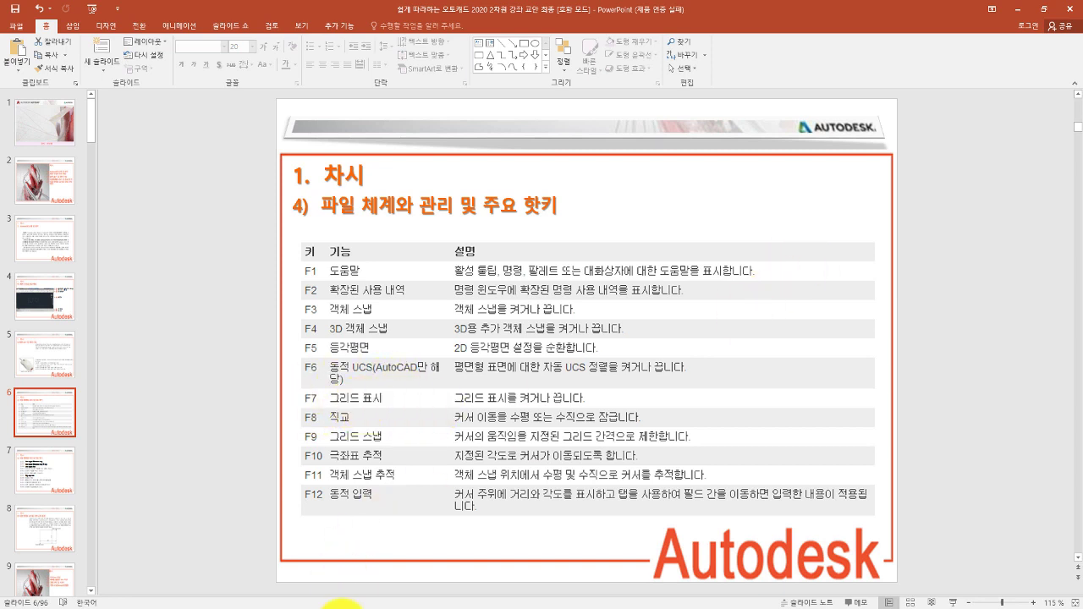
left_click(343, 606)
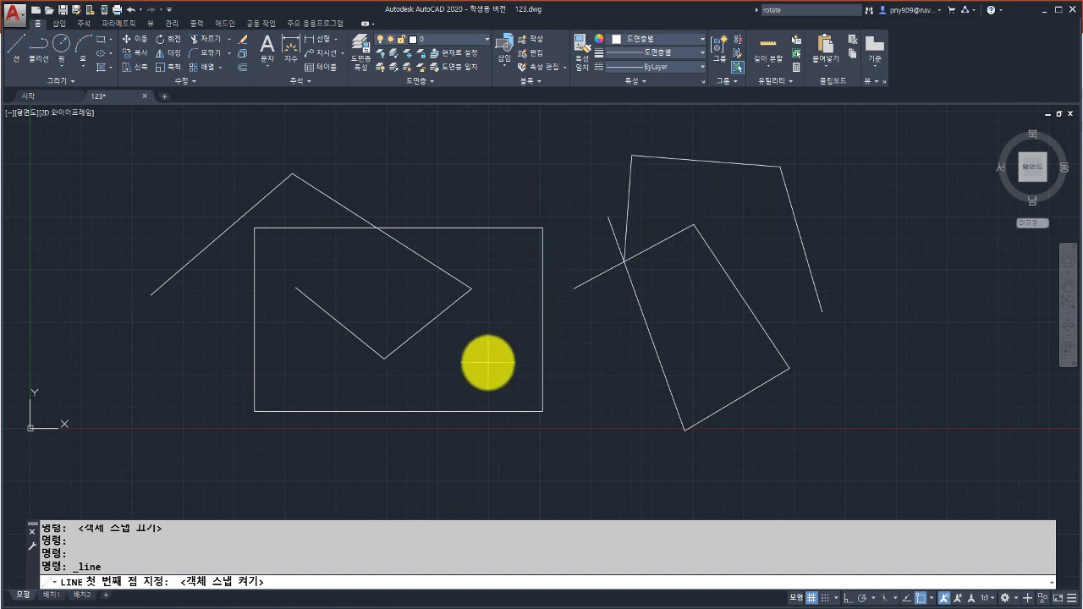
key("F7")
key("F7")
key("F7")
key("F7")
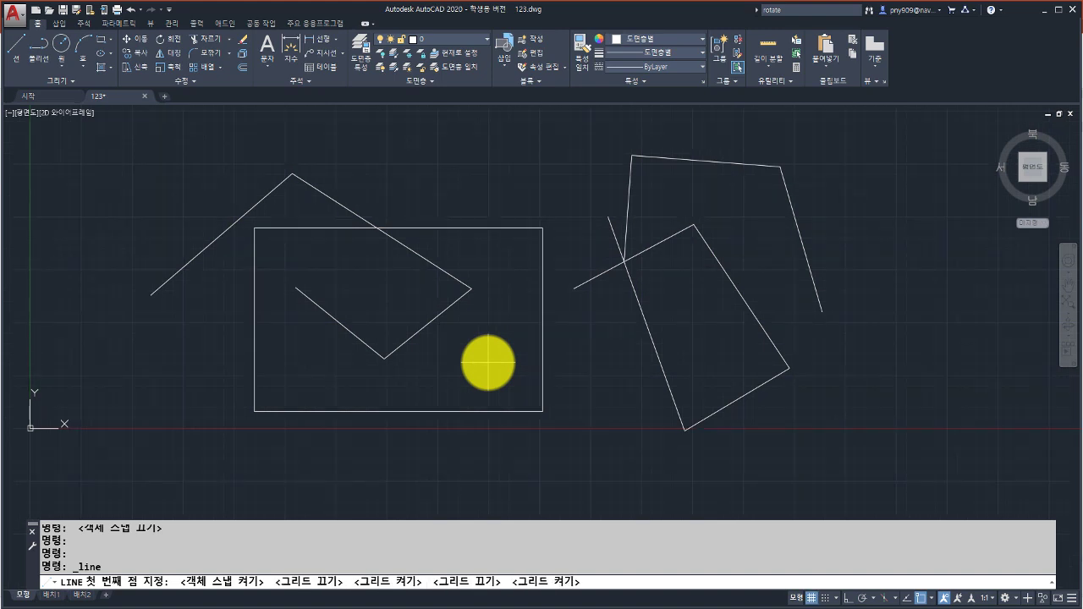
key("F7")
key("F7")
key("F7")
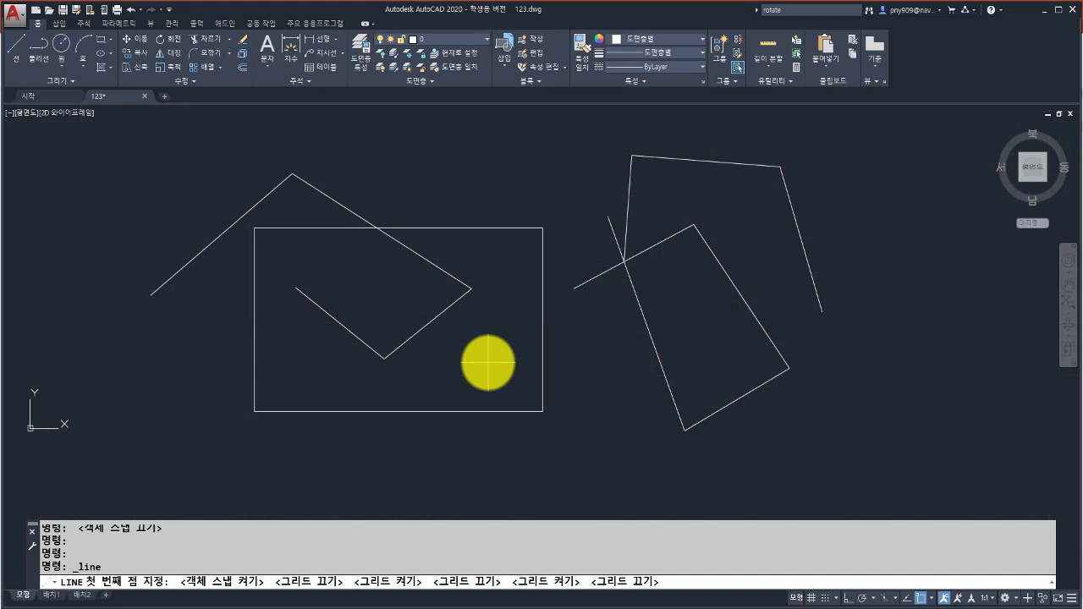
key("F7")
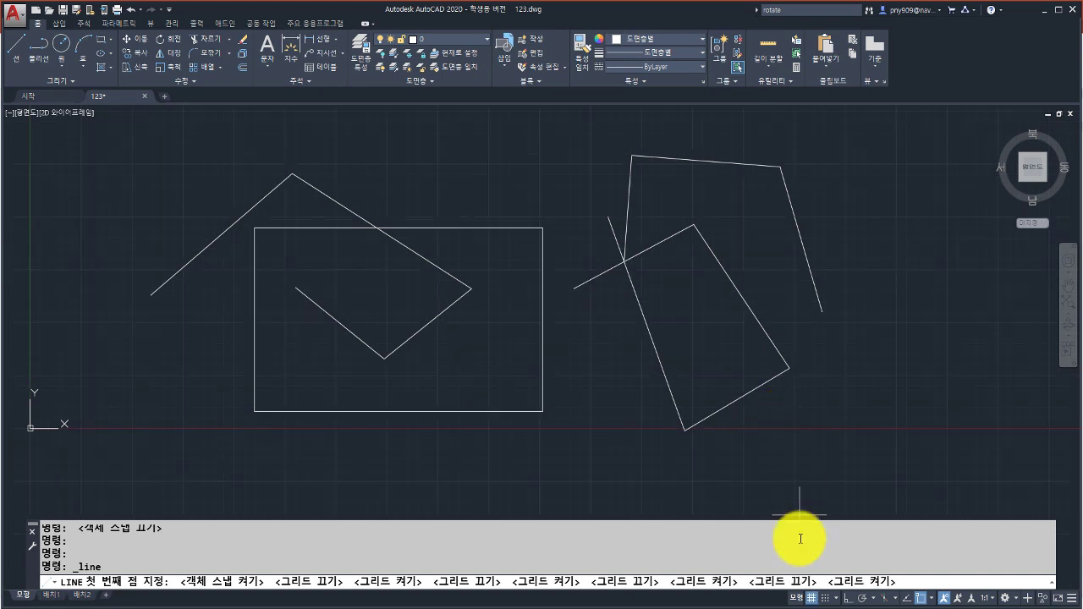
left_click(812, 595)
left_click(813, 594)
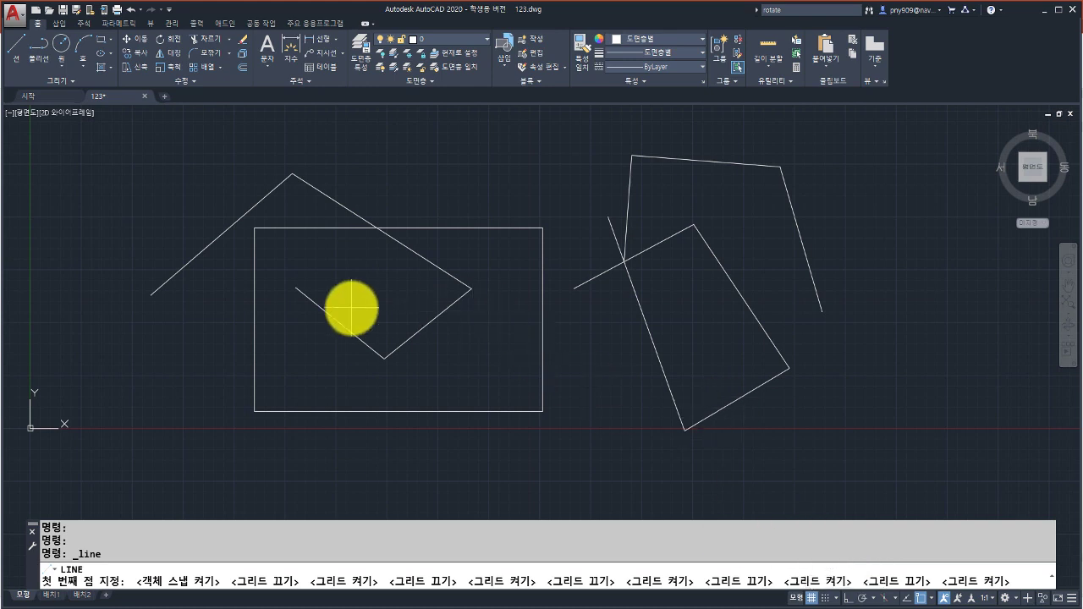
key("alt+Tab")
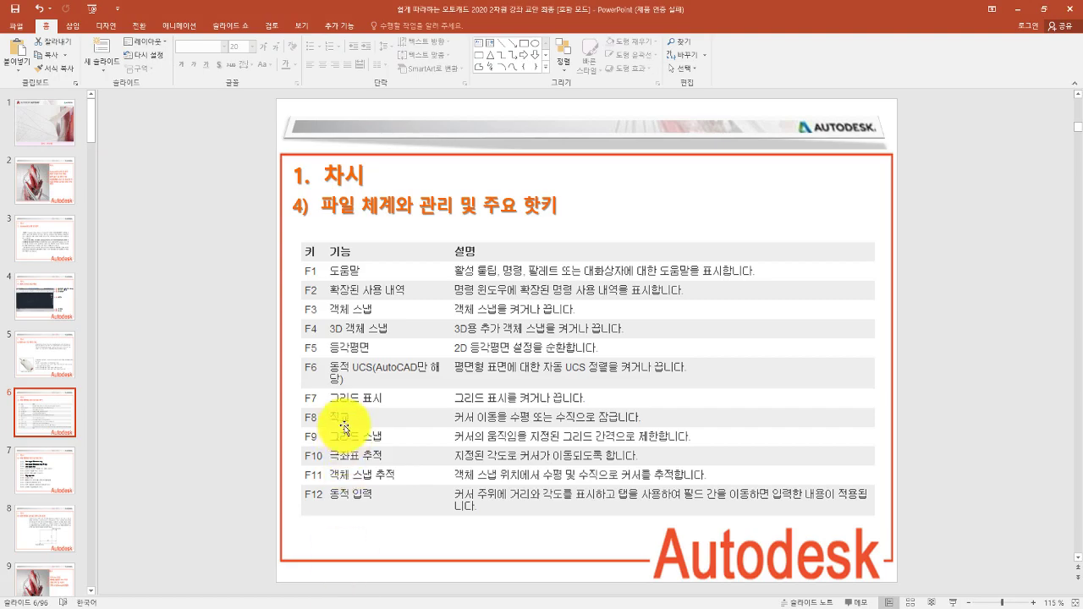
key("alt+Tab")
middle_click_drag(406, 302, 431, 351)
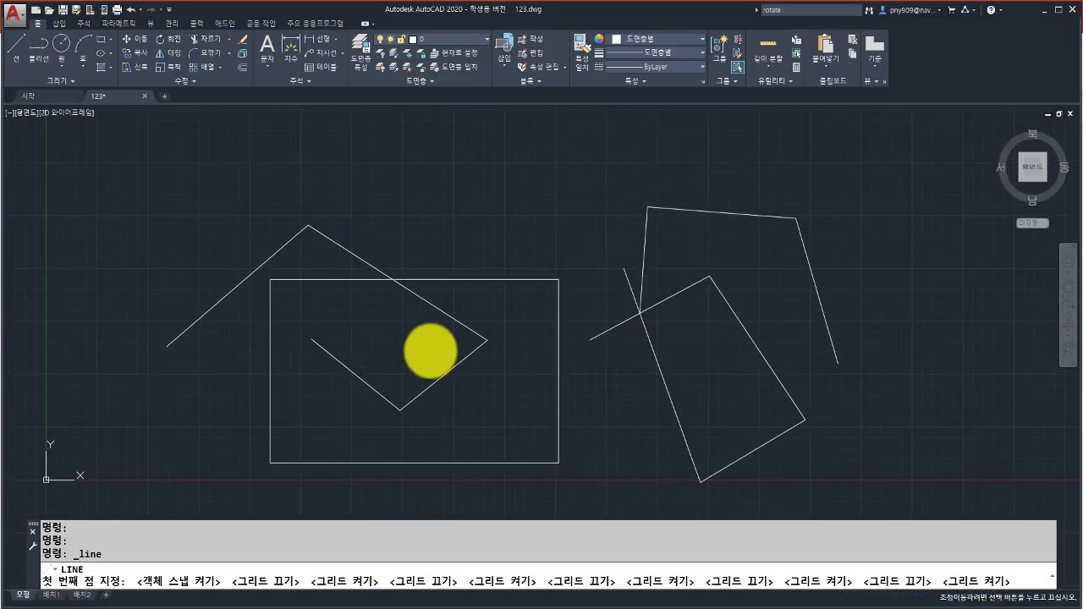
With Ortho on via F8, draw a line of right-angled steps above the rectangle.
left_click(19, 58)
left_click(259, 181)
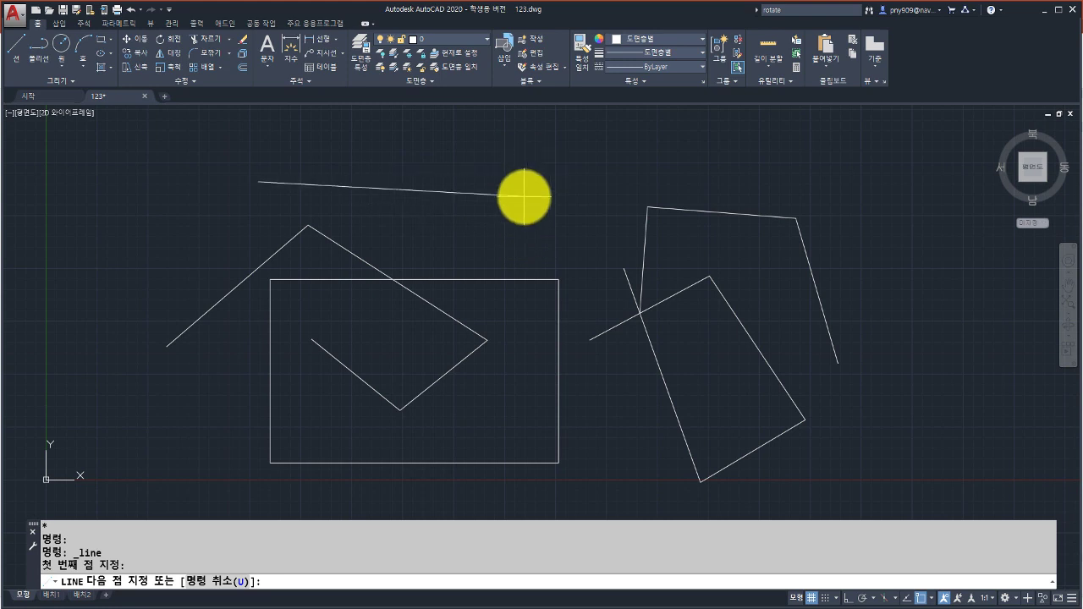
key("F8")
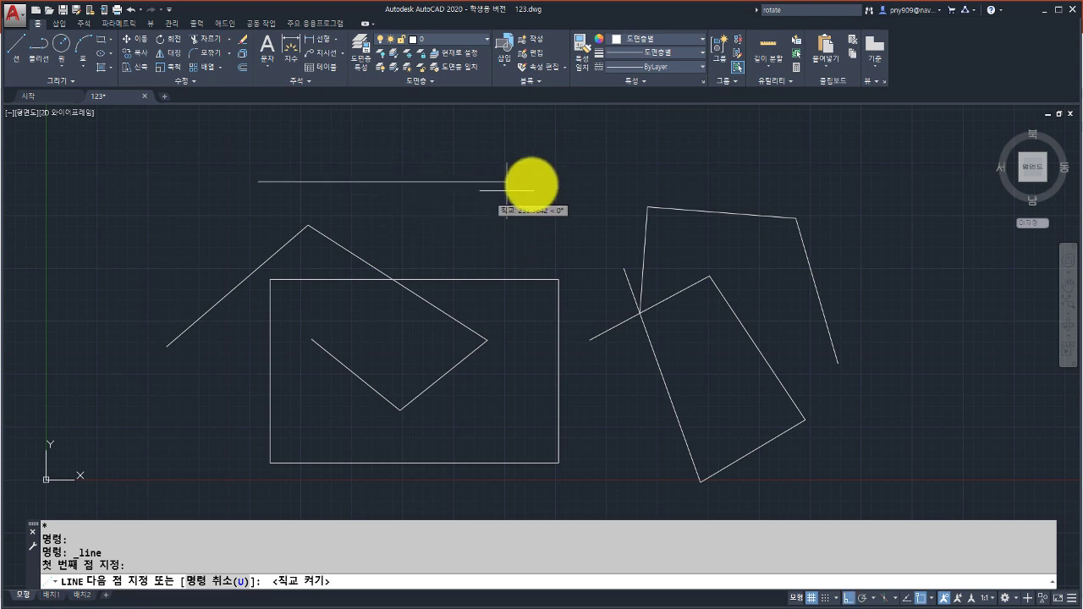
left_click(531, 173)
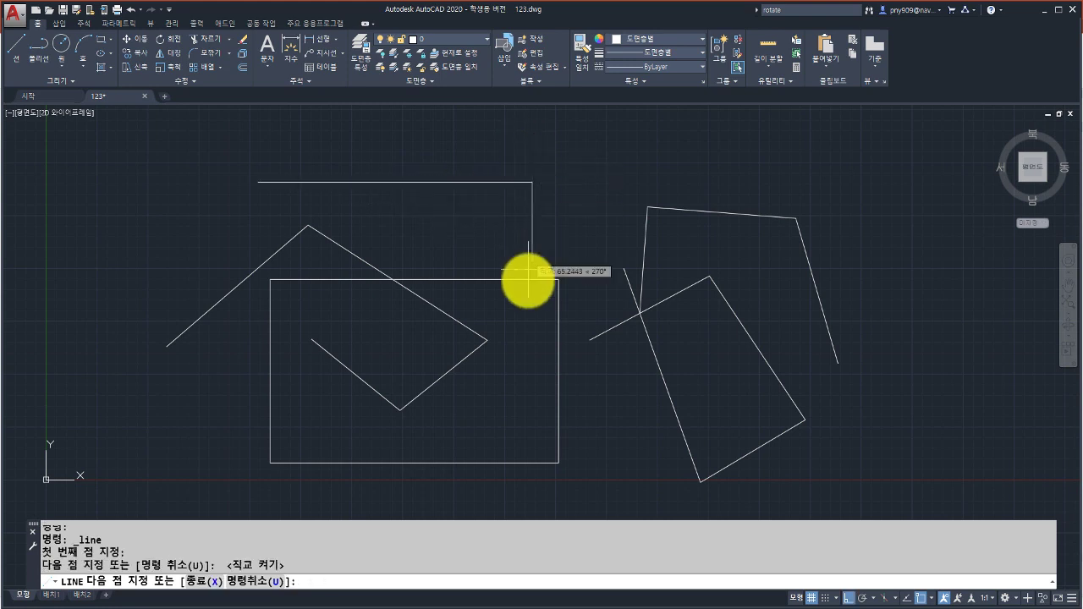
left_click(529, 325)
left_click(504, 328)
left_click(504, 148)
left_click(446, 148)
left_click(451, 231)
left_click(421, 230)
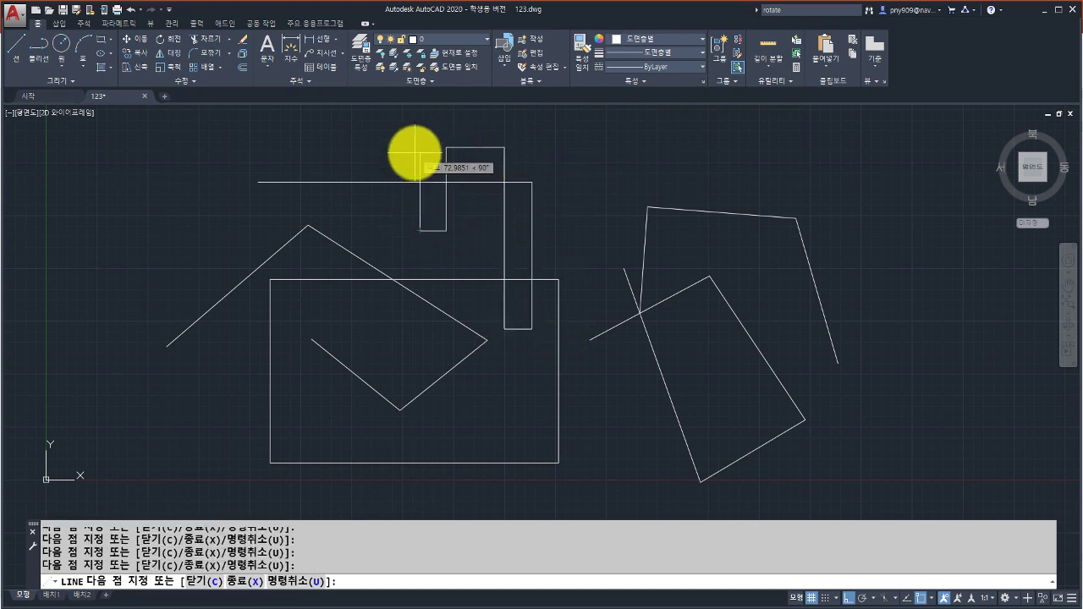
Turn Ortho off, finish the line with a slanted three-point zigzag, and show the function-key slide.
key("F8")
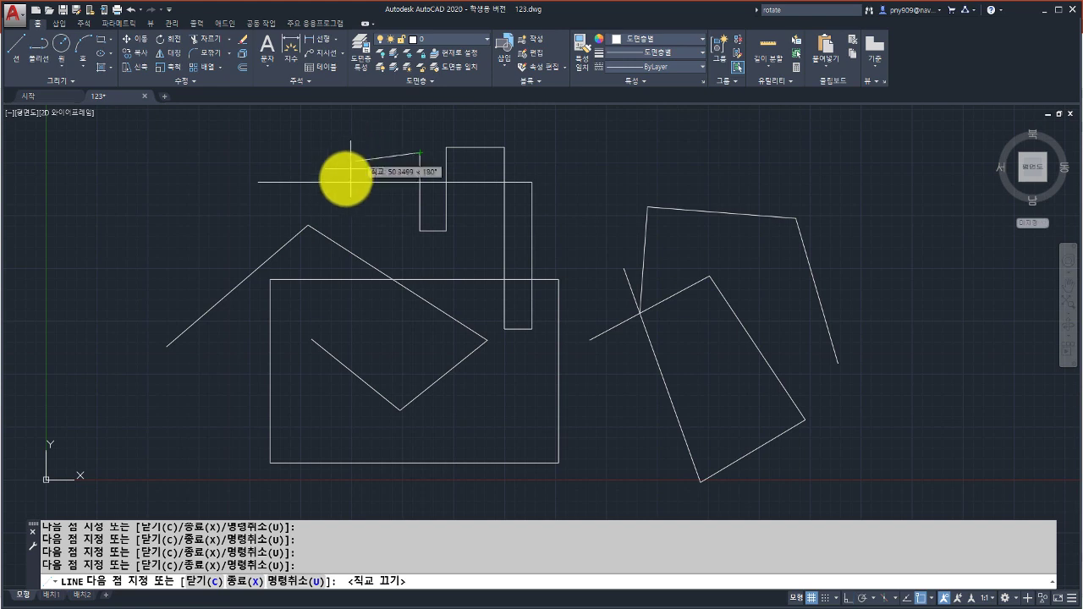
left_click(338, 204)
left_click(271, 142)
left_click(182, 219)
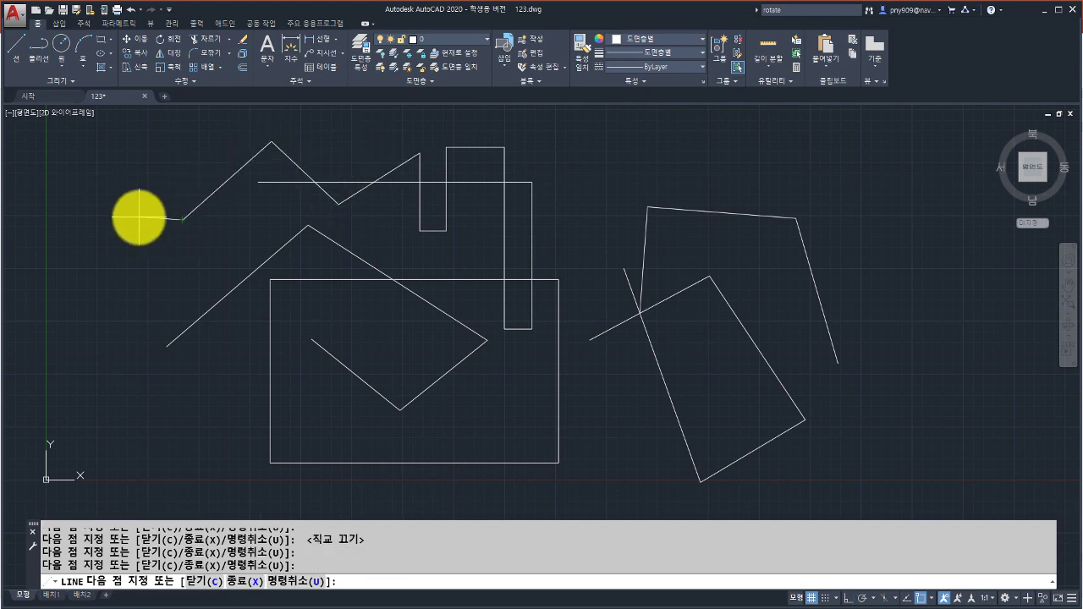
key("Return")
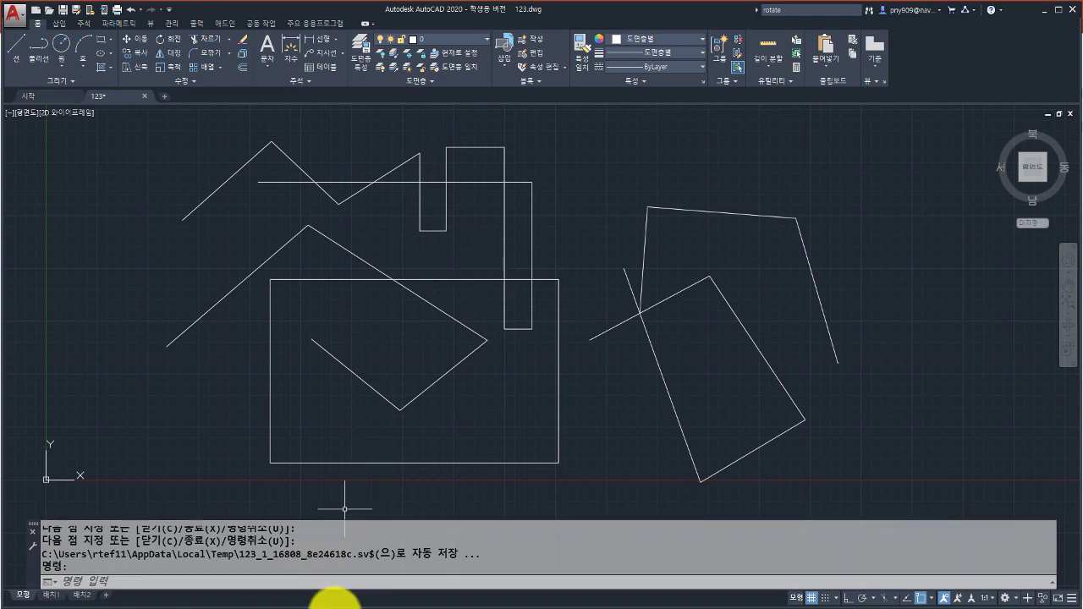
left_click(345, 608)
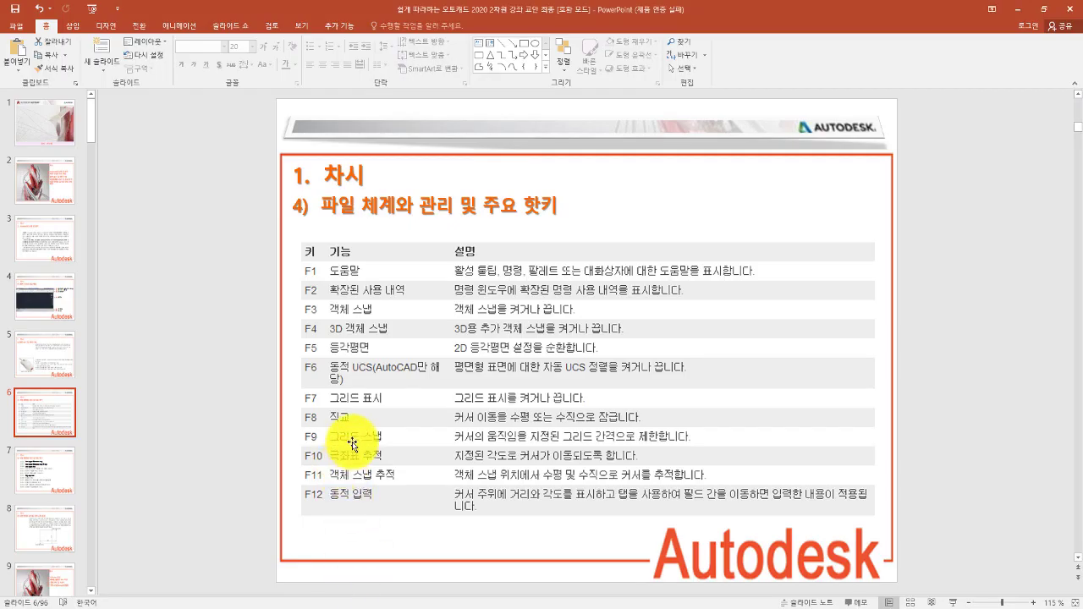
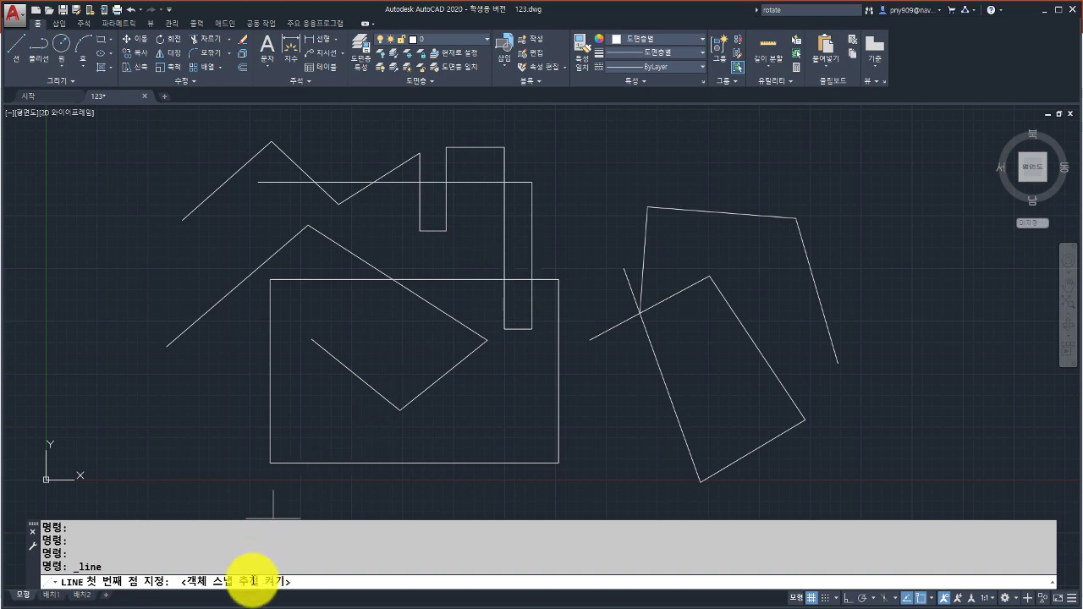
Draw a five-point bent line sweeping from the top middle around the upper right.
left_click(15, 49)
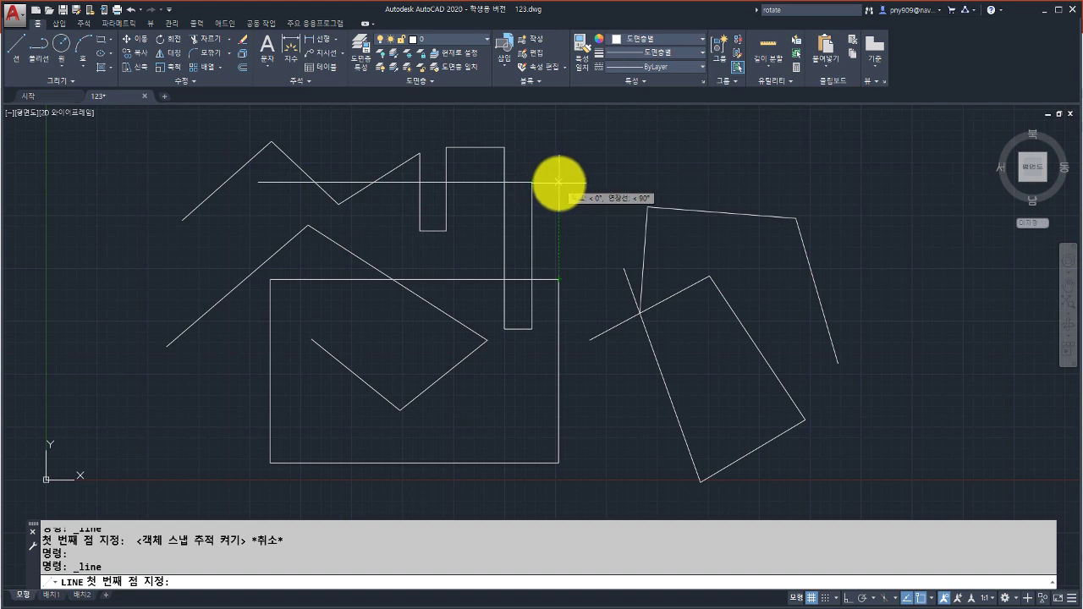
left_click(559, 181)
left_click(690, 135)
left_click(838, 167)
left_click(929, 344)
left_click(894, 446)
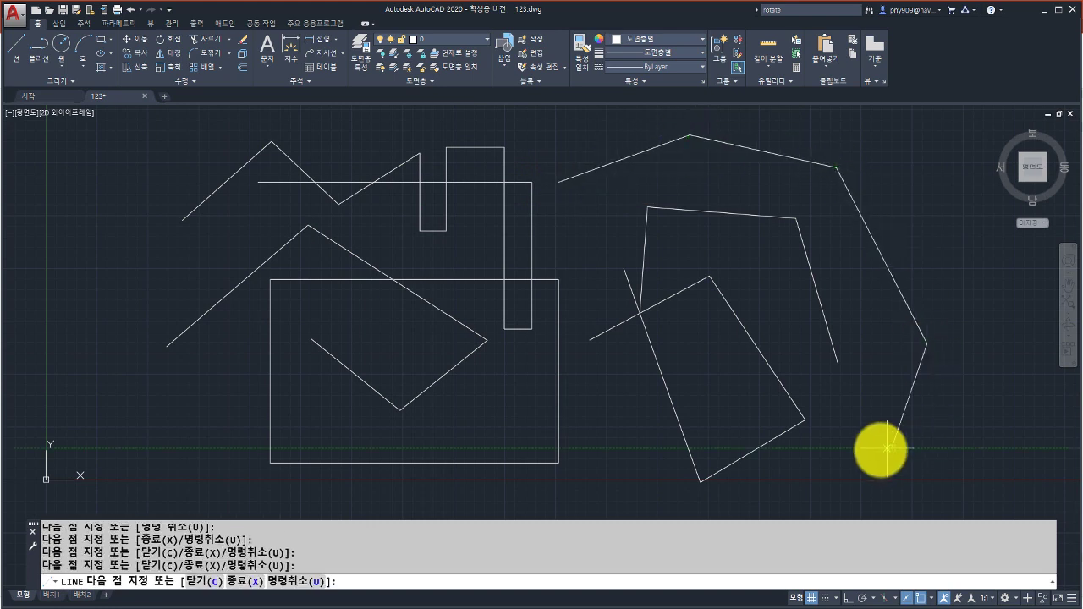
key("Return")
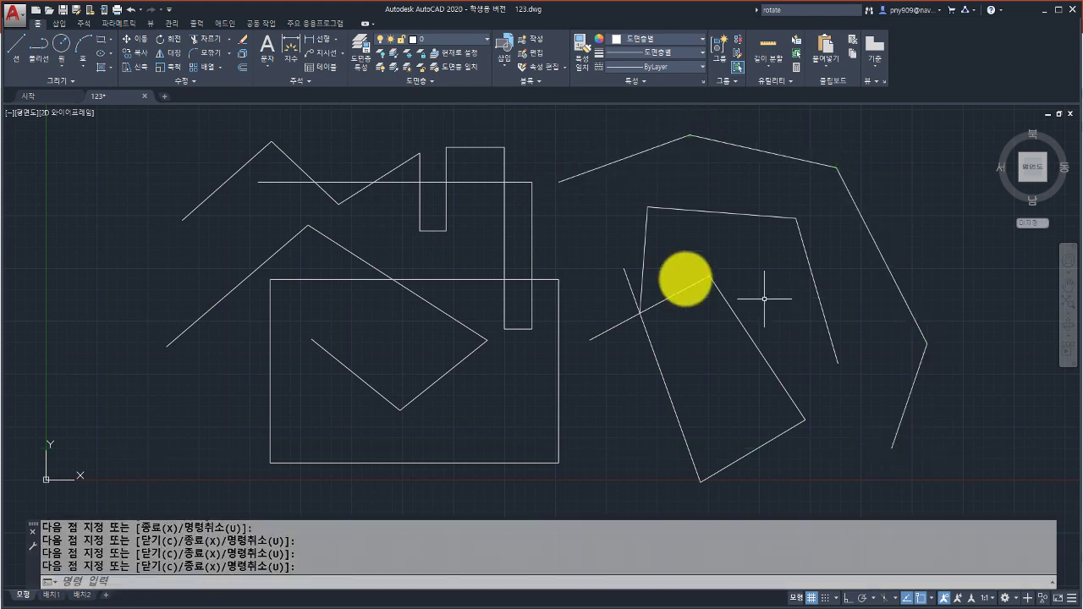
Draw a short hooked line going up and then left from the horizontal line's end.
left_click(20, 60)
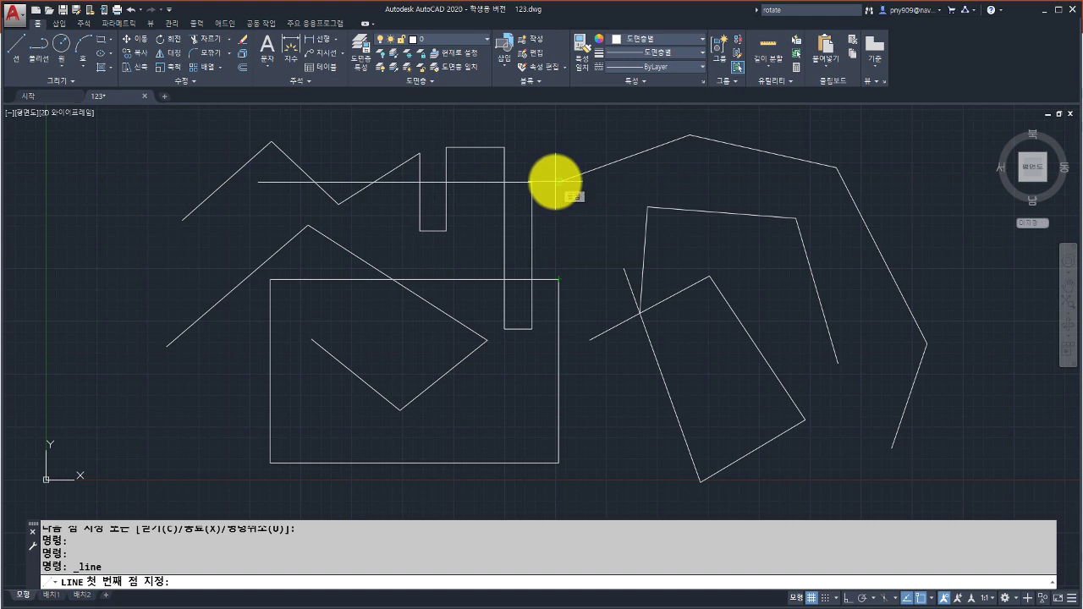
left_click(557, 182)
left_click(560, 138)
left_click(506, 137)
key("Return")
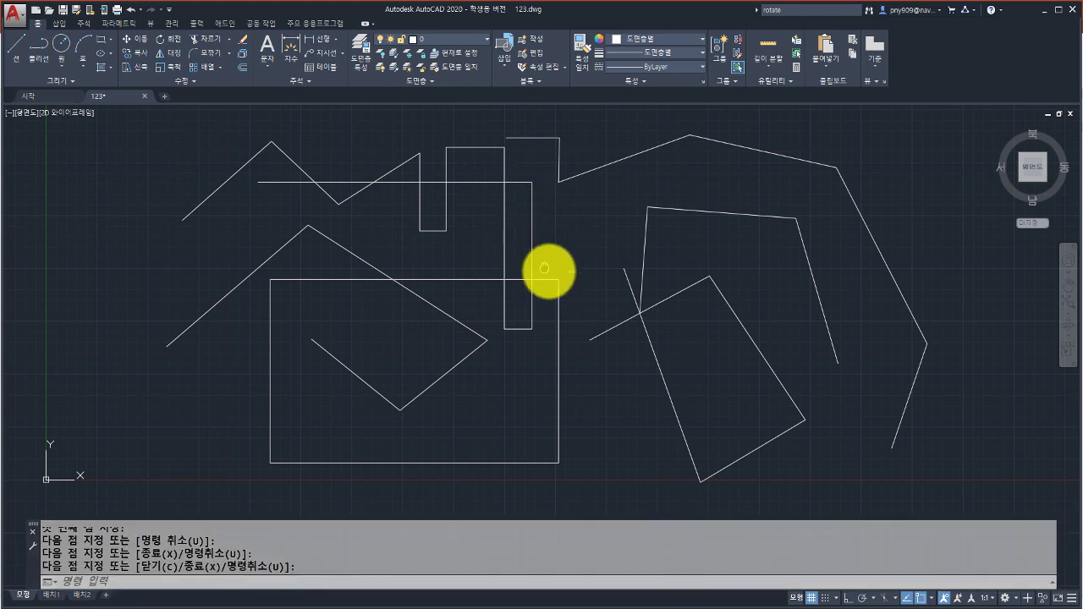
scroll(551, 271, "down", 1)
scroll(541, 300, "down", 1)
middle_click_drag(487, 288, 522, 270)
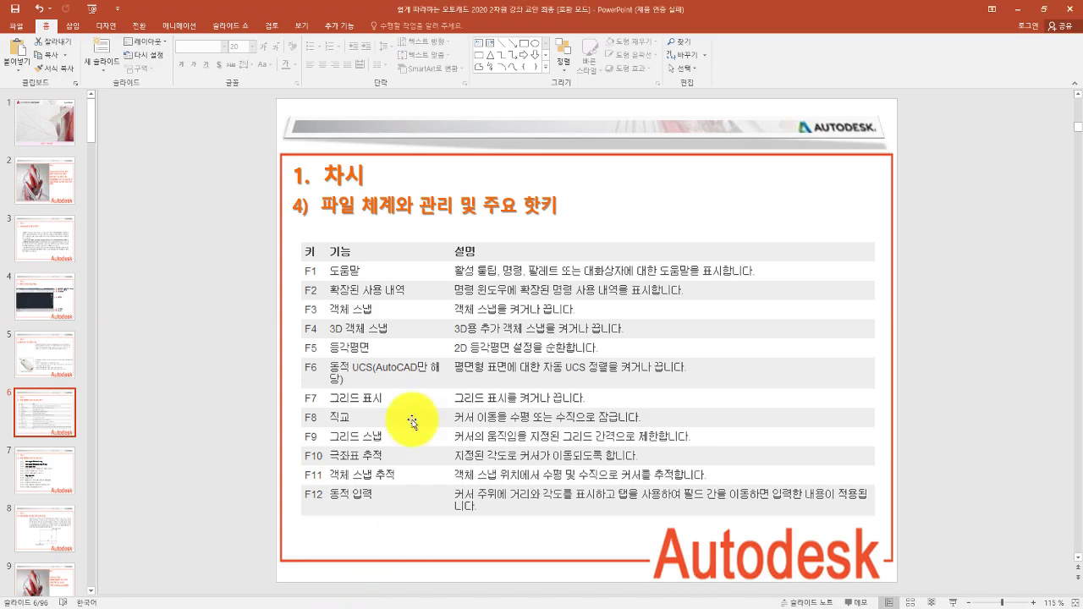
Go to slide 7, which lists the Ctrl shortcut keys.
left_click(53, 471)
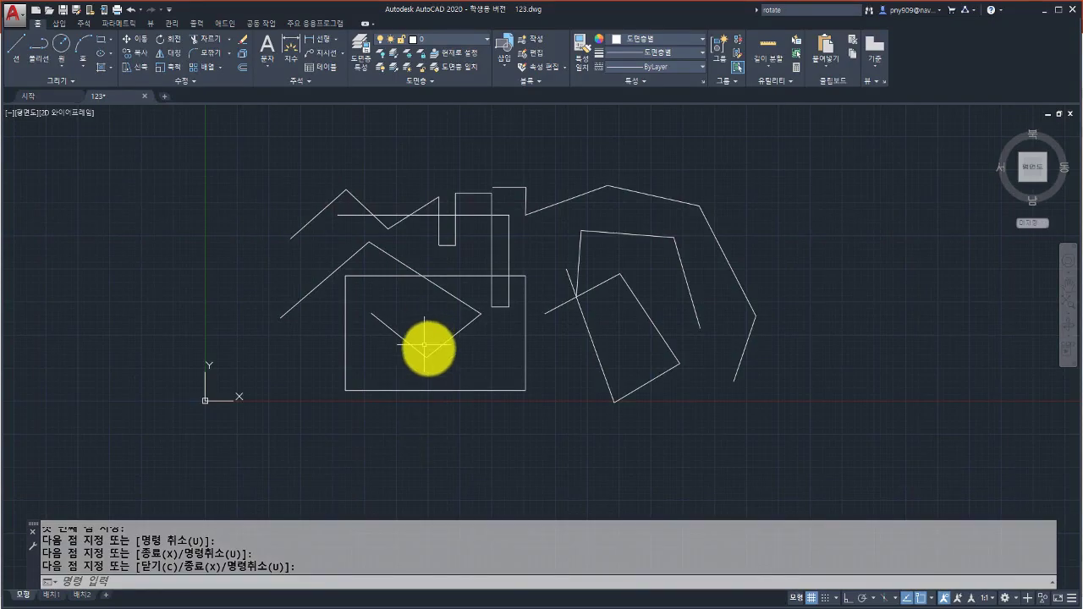
Copy the V's right arm and paste the copy below the rectangle.
left_click(438, 349)
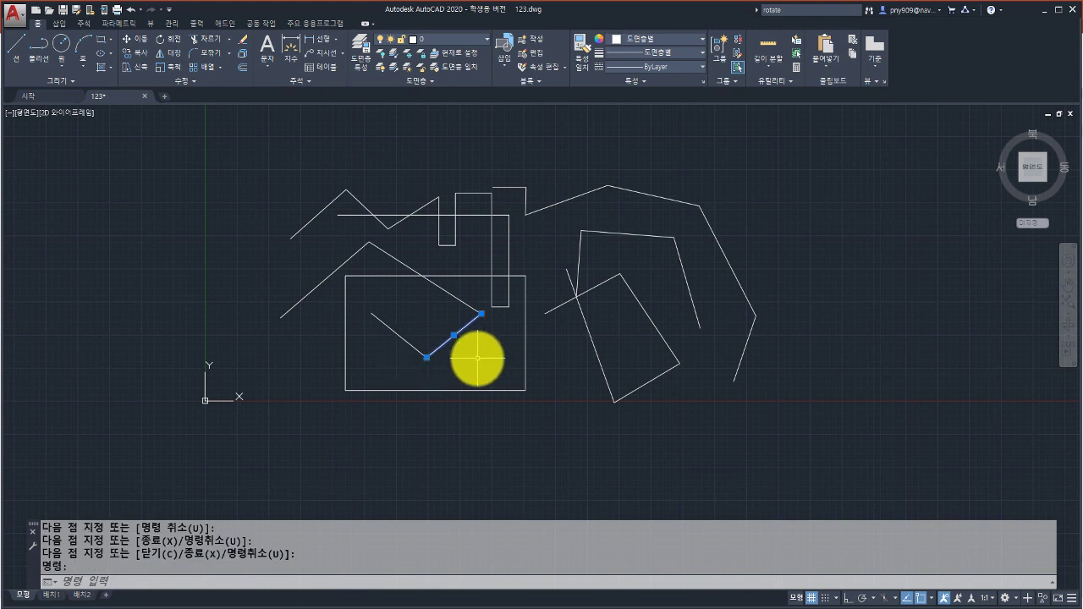
key("ctrl+c")
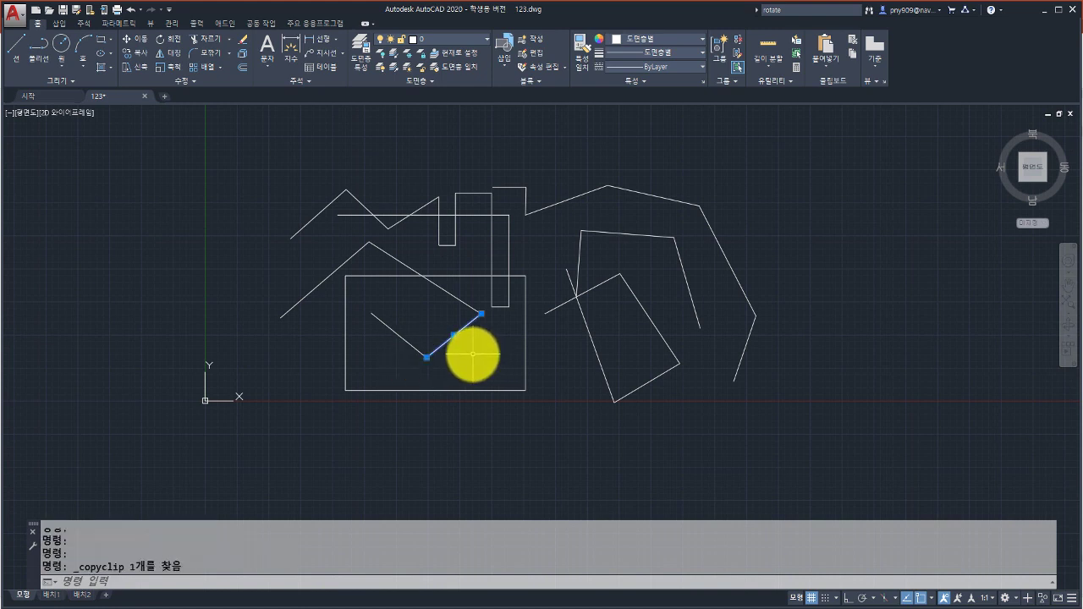
key("Escape")
key("ctrl+v")
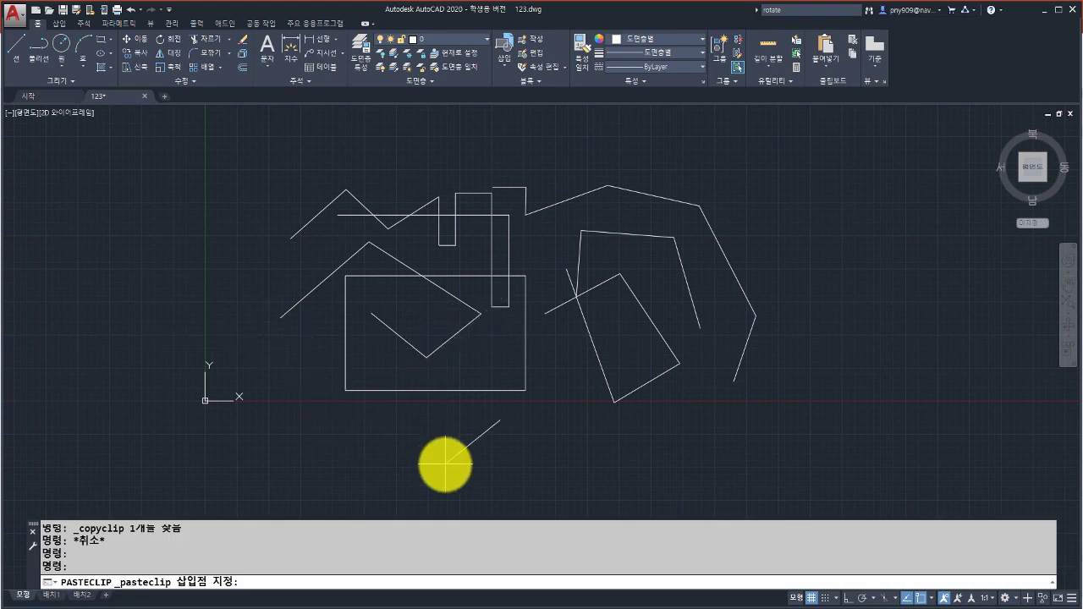
left_click(445, 464)
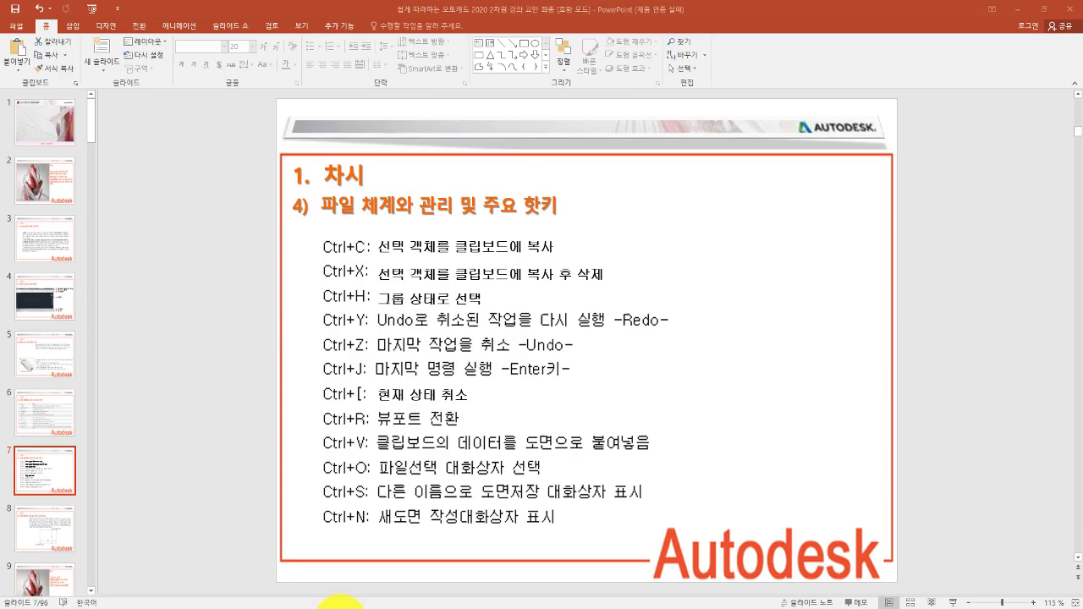
left_click(338, 602)
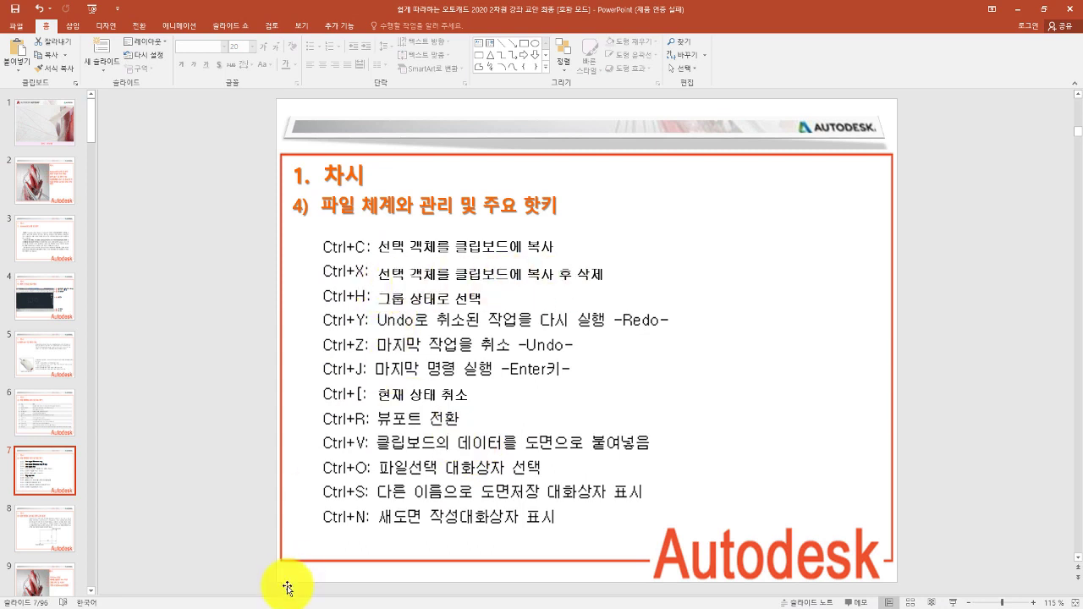
left_click(349, 605)
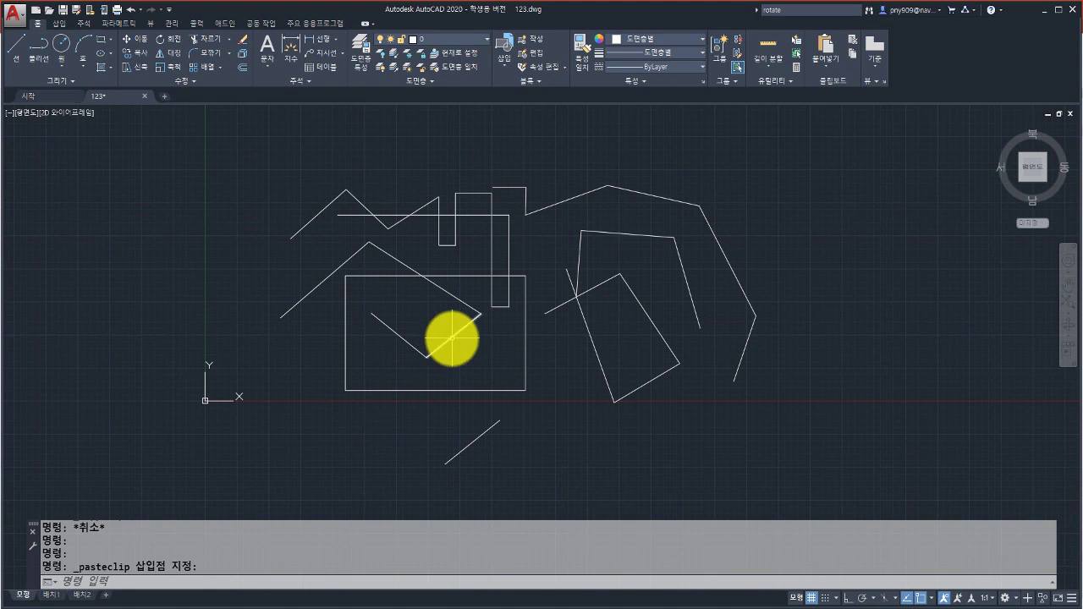
Cut the V's right arm and paste it below the rectangle, right of the copy.
left_click(452, 339)
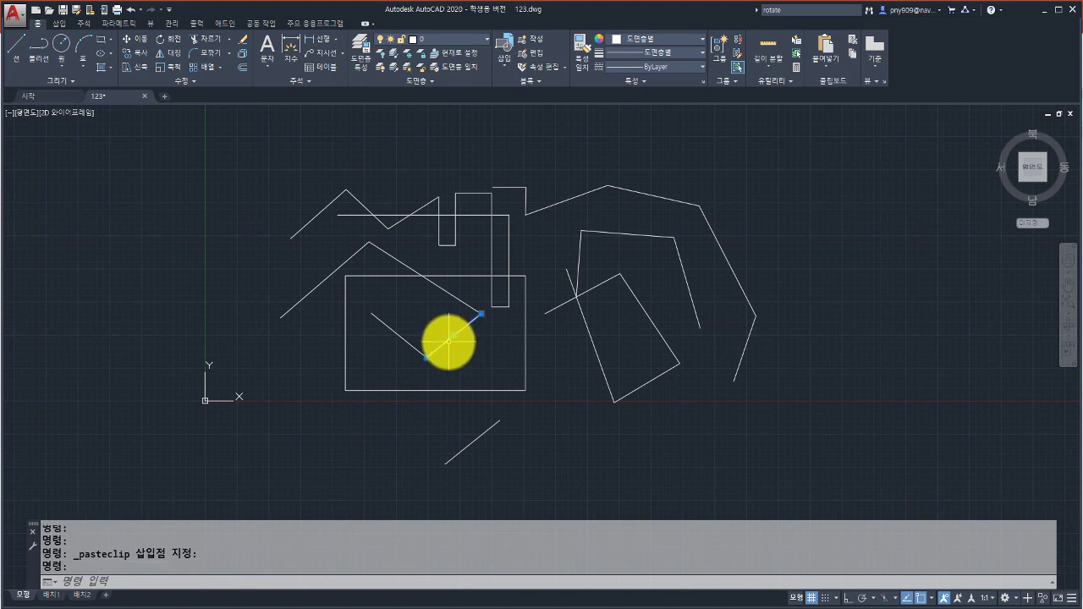
key("ctrl+x")
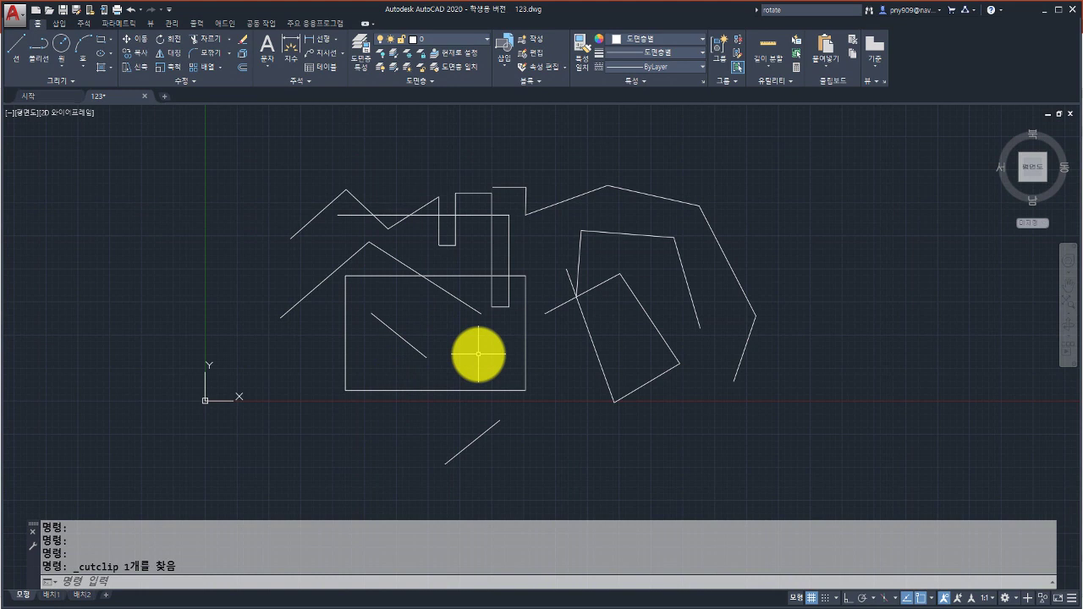
key("ctrl+v")
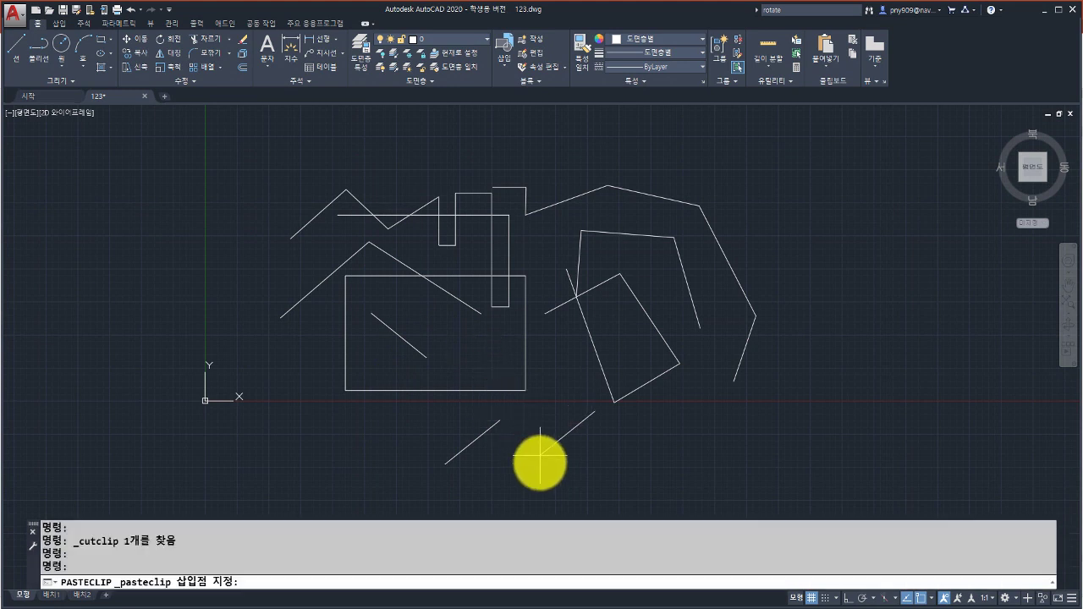
left_click(559, 457)
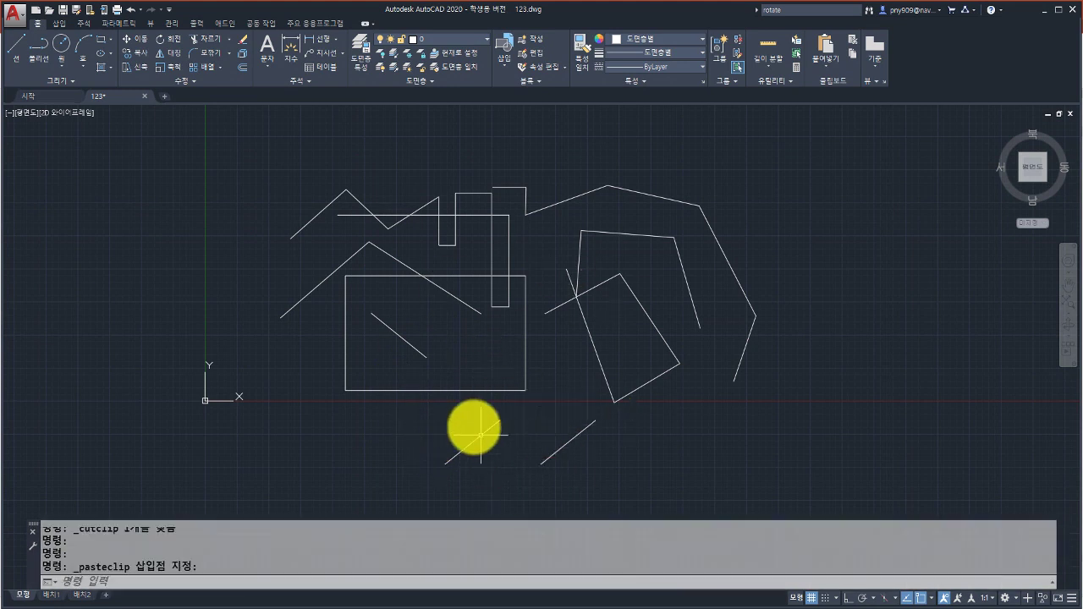
left_click(355, 603)
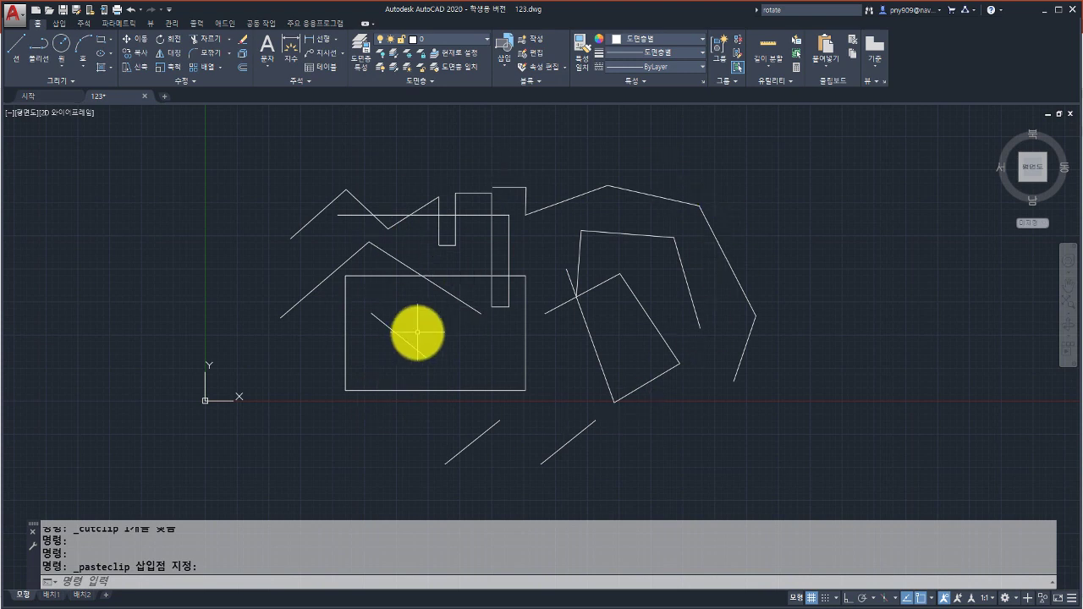
Undo back through the paste, cut, copy and recently drawn line steps.
key("ctrl+z")
key("ctrl+z")
key("ctrl+z")
key("ctrl+z")
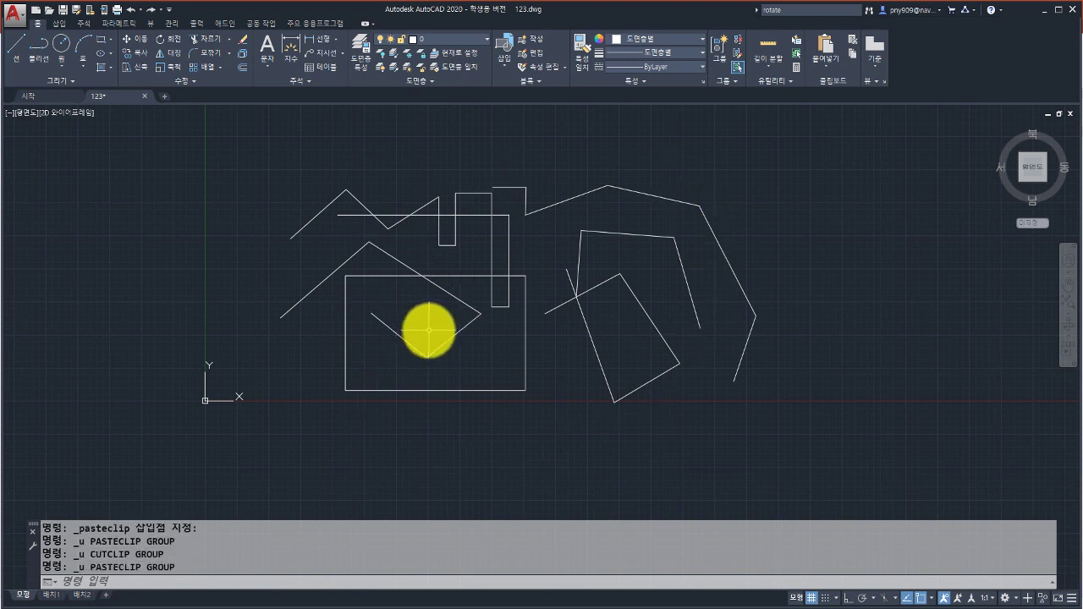
key("ctrl+z")
key("ctrl+z")
key("ctrl+z")
key("ctrl+z")
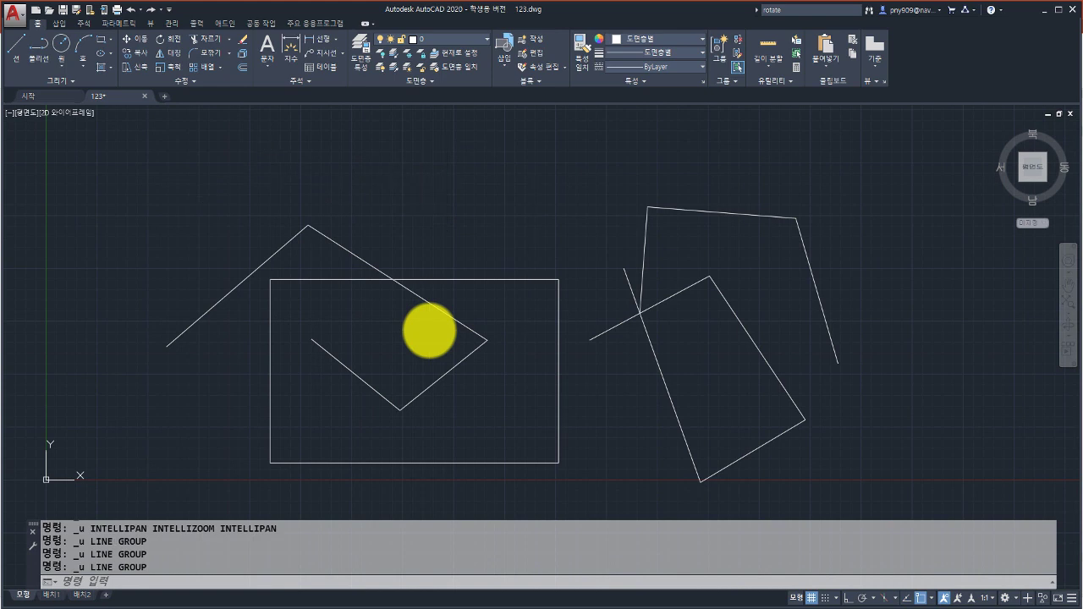
key("ctrl+z")
key("ctrl+z")
key("ctrl+z")
key("ctrl+z")
key("ctrl+z")
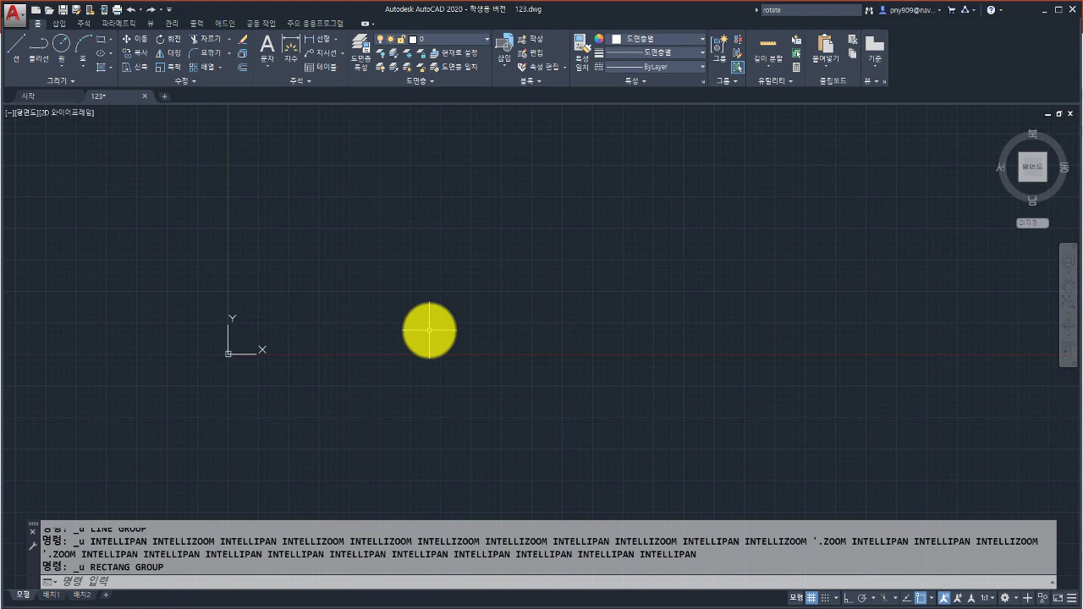
Redo the rectangle, the view change, the V zigzag and the remaining line shapes.
key("ctrl+y")
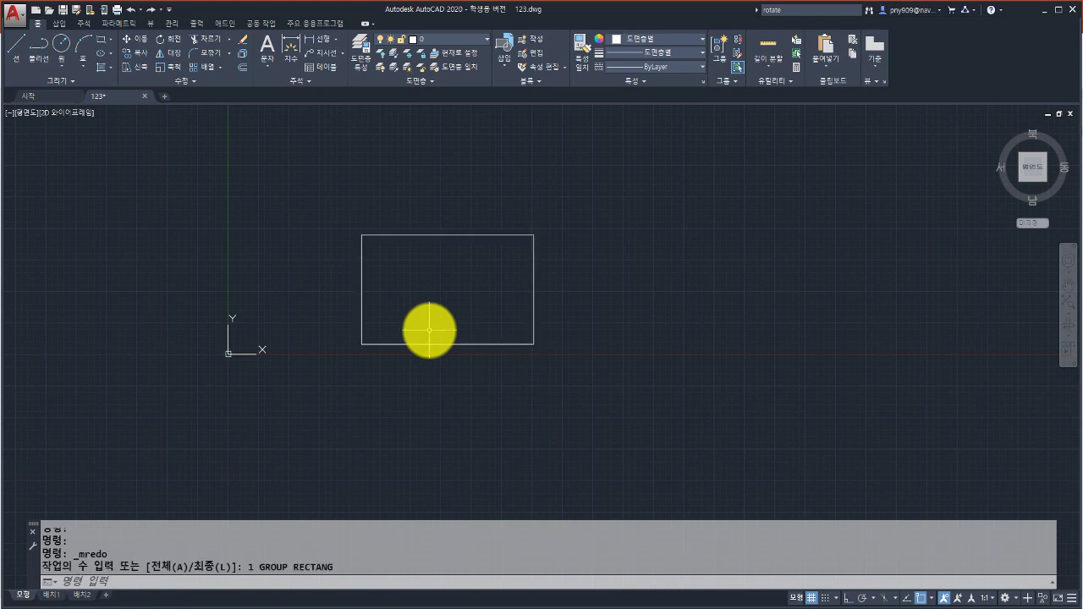
key("ctrl+y")
key("ctrl+y")
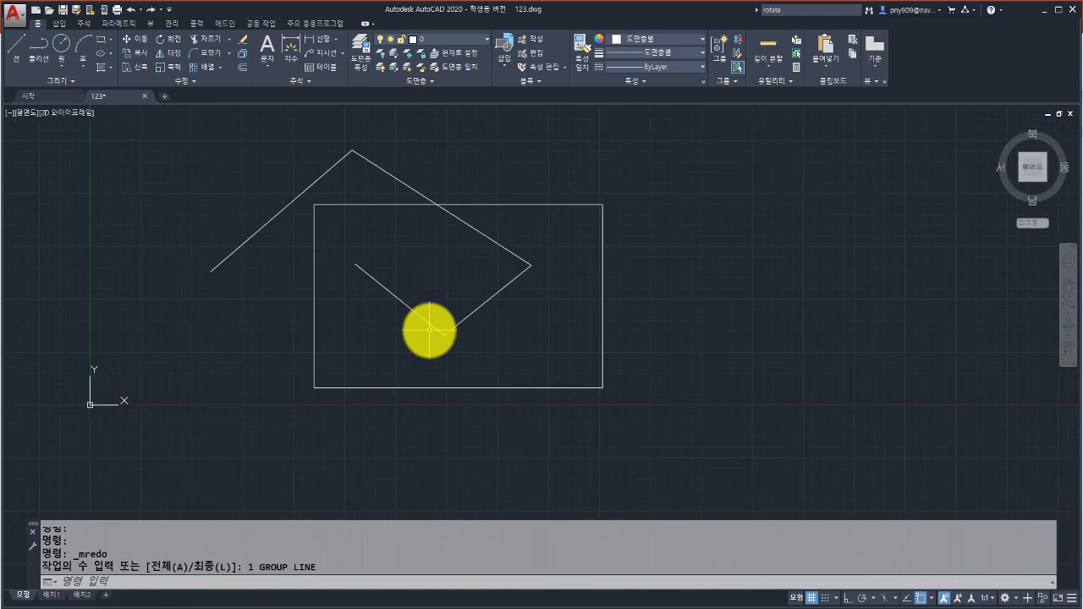
key("ctrl+y")
key("ctrl+y")
key("ctrl+y")
key("ctrl+y")
key("ctrl+y")
key("ctrl+y")
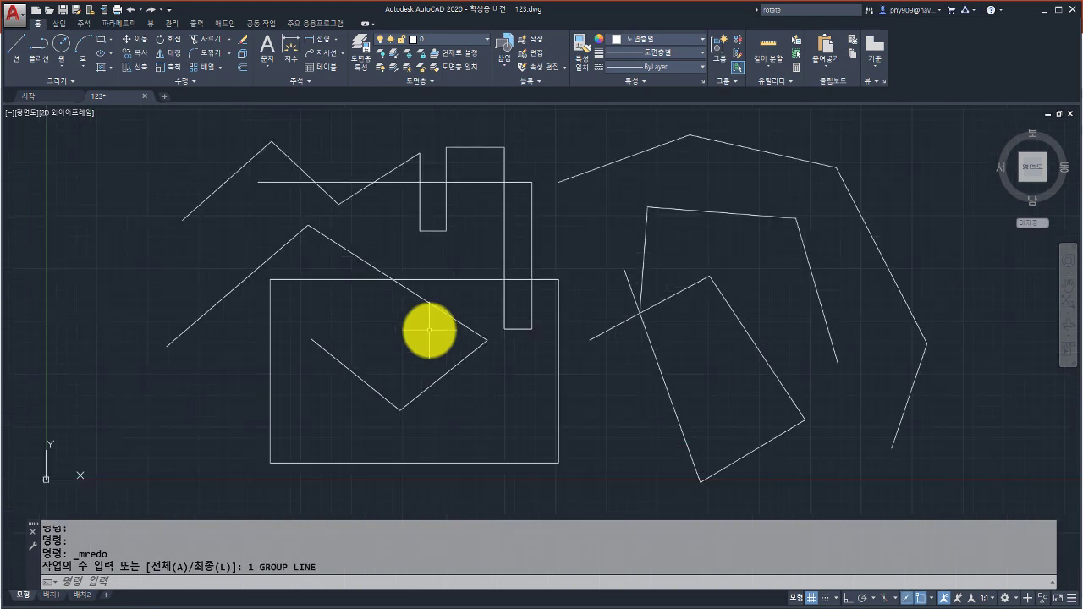
key("ctrl+y")
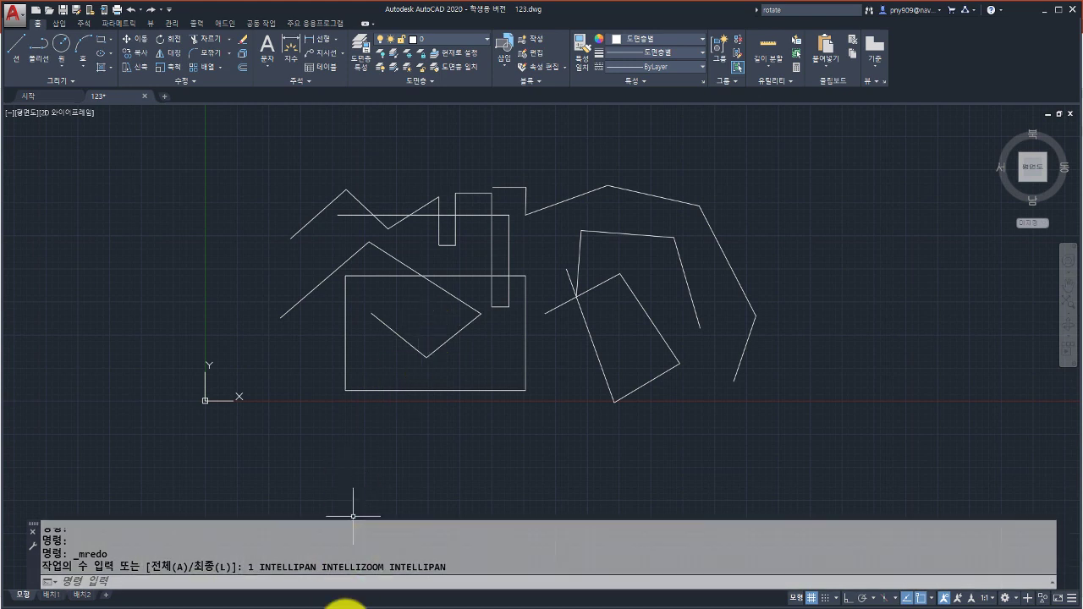
left_click(347, 603)
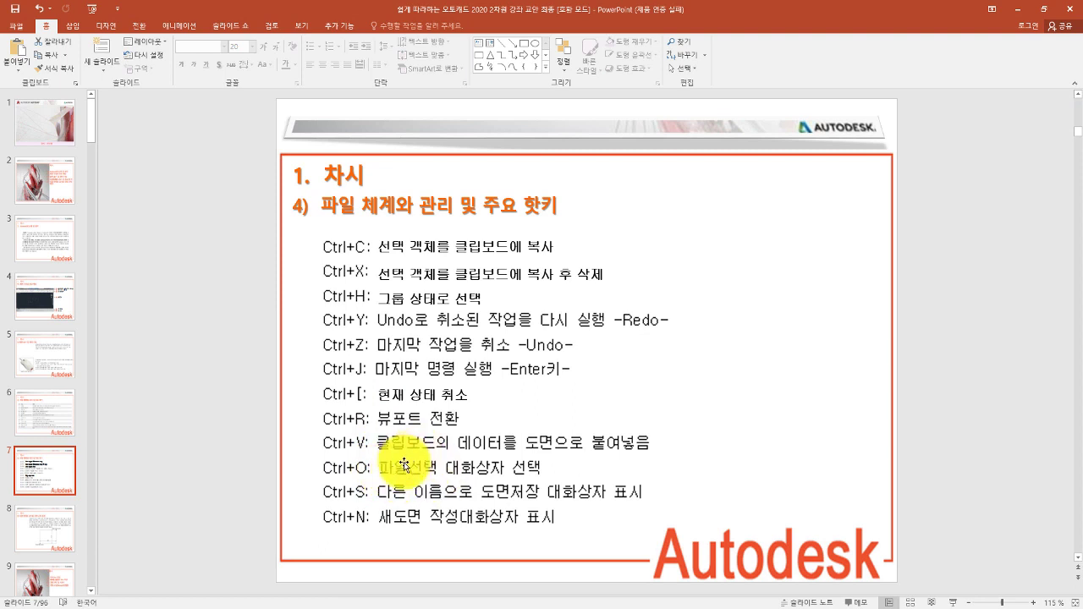
Open and cancel the Select File dialog, then quick-save 123.dwg with Ctrl+S.
left_click(346, 603)
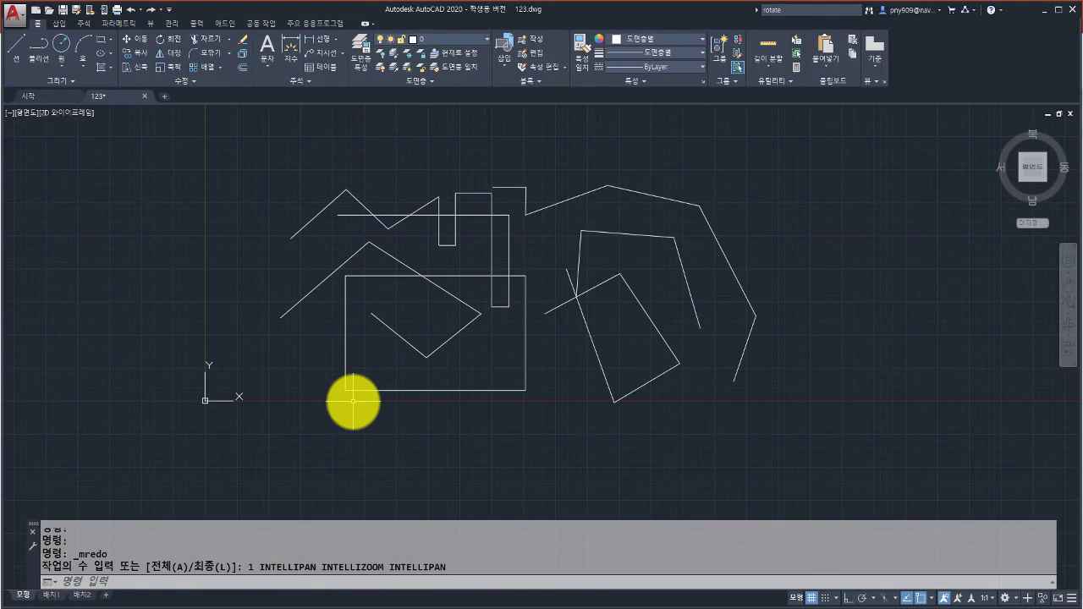
key("ctrl+o")
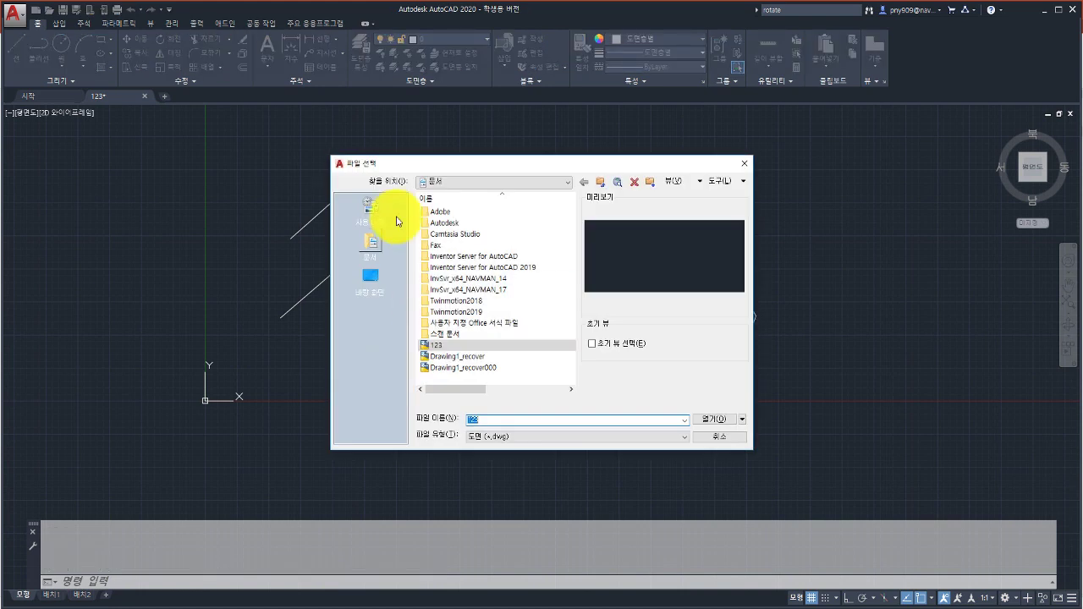
left_click(710, 436)
left_click(346, 602)
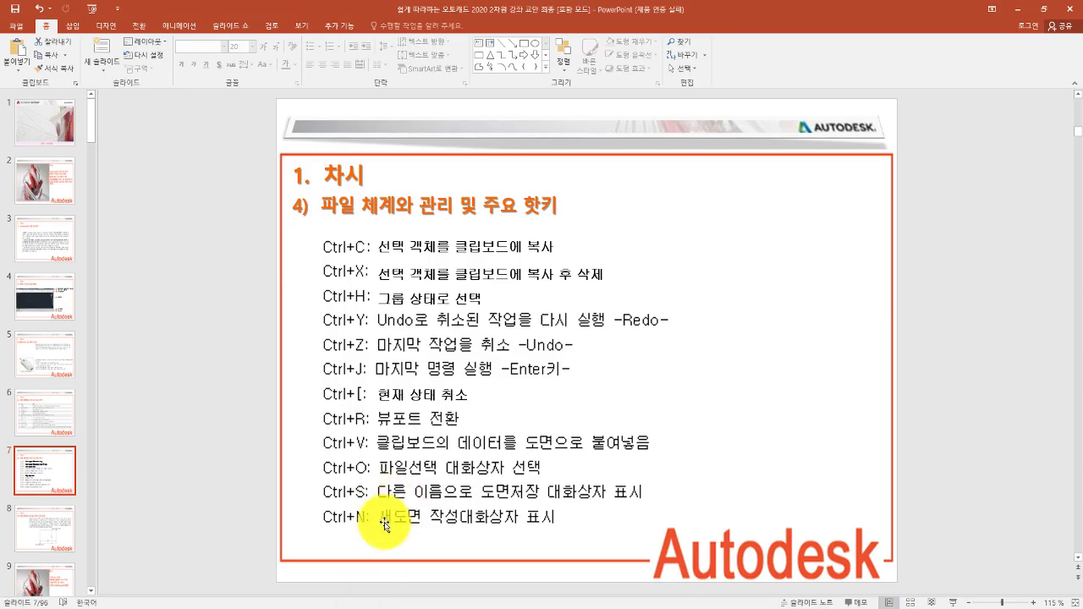
left_click(345, 604)
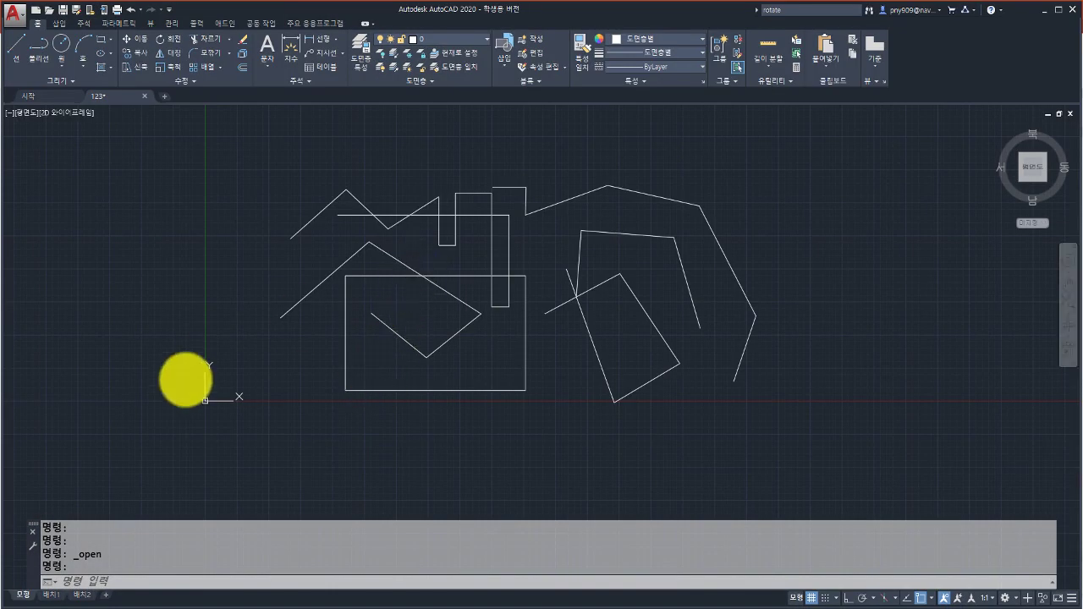
key("ctrl+s")
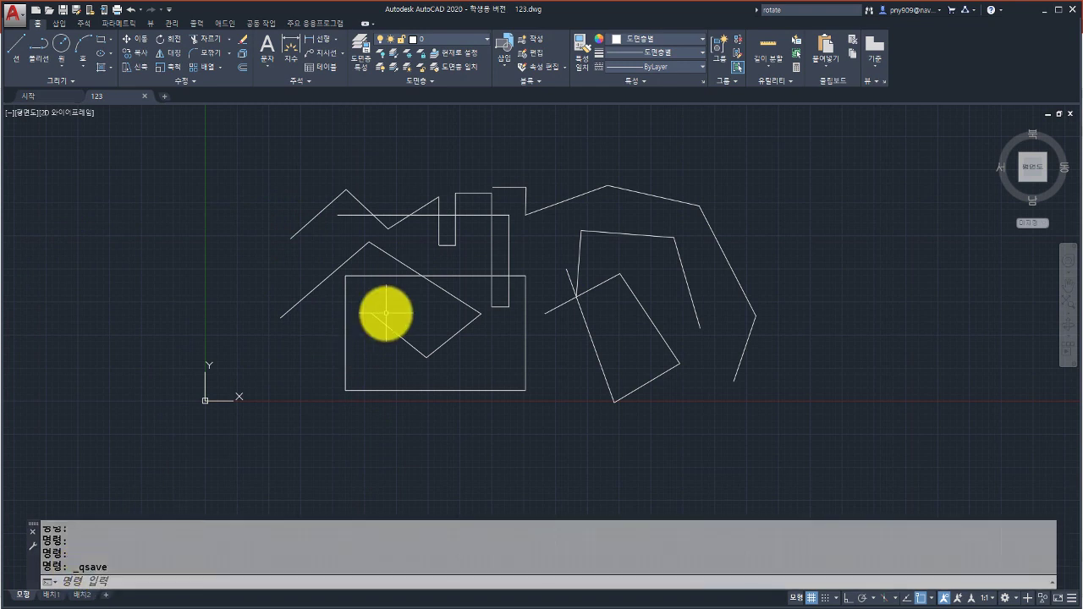
Cancel the Save As dialog twice, then bring up Select Template with Ctrl+N.
key("ctrl+shift+s")
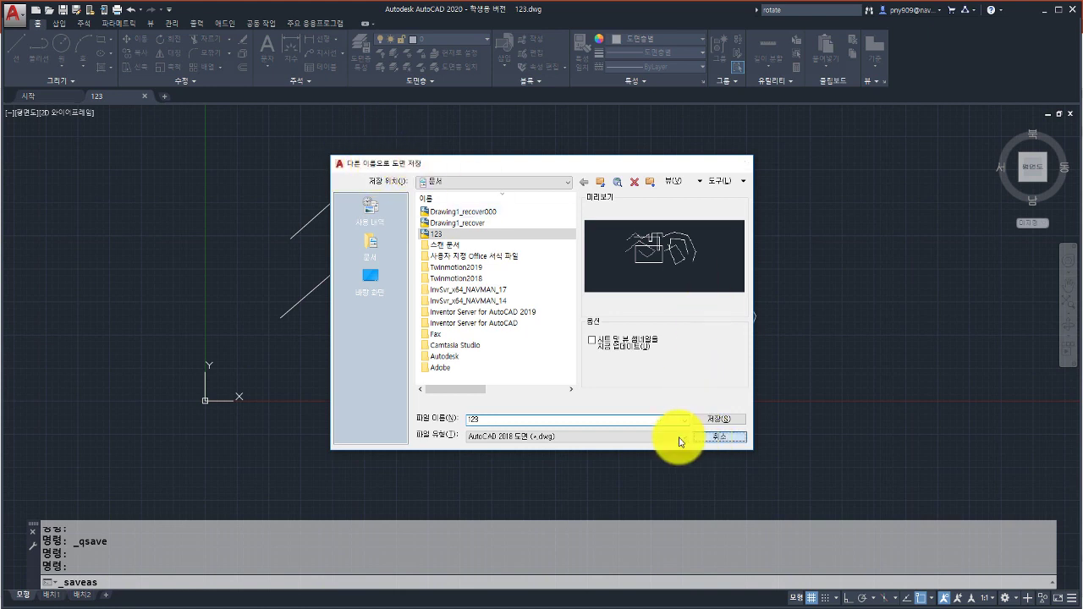
left_click(704, 436)
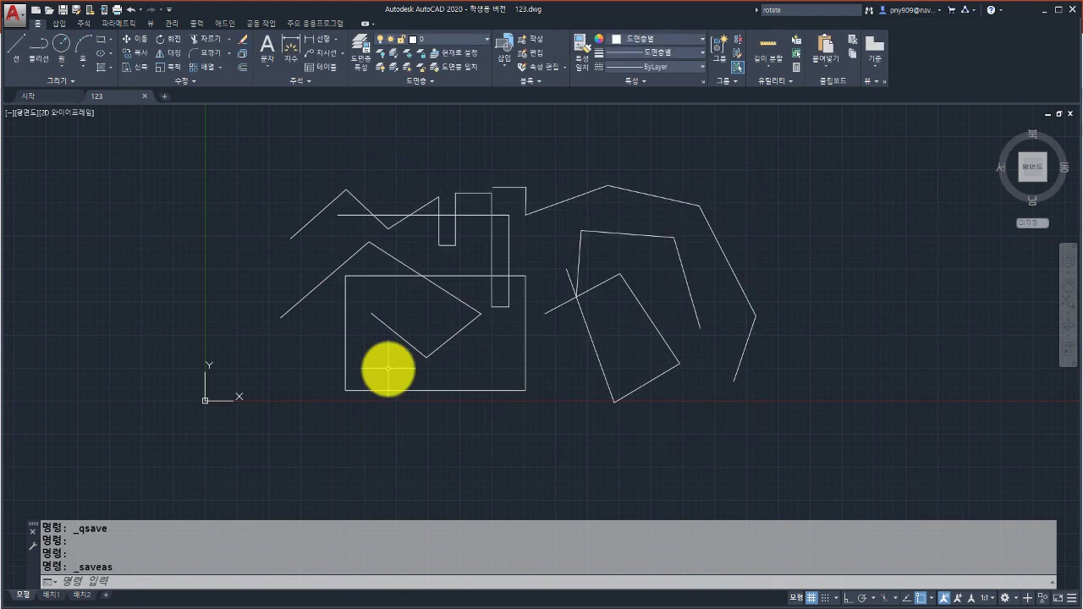
key("ctrl+shift+s")
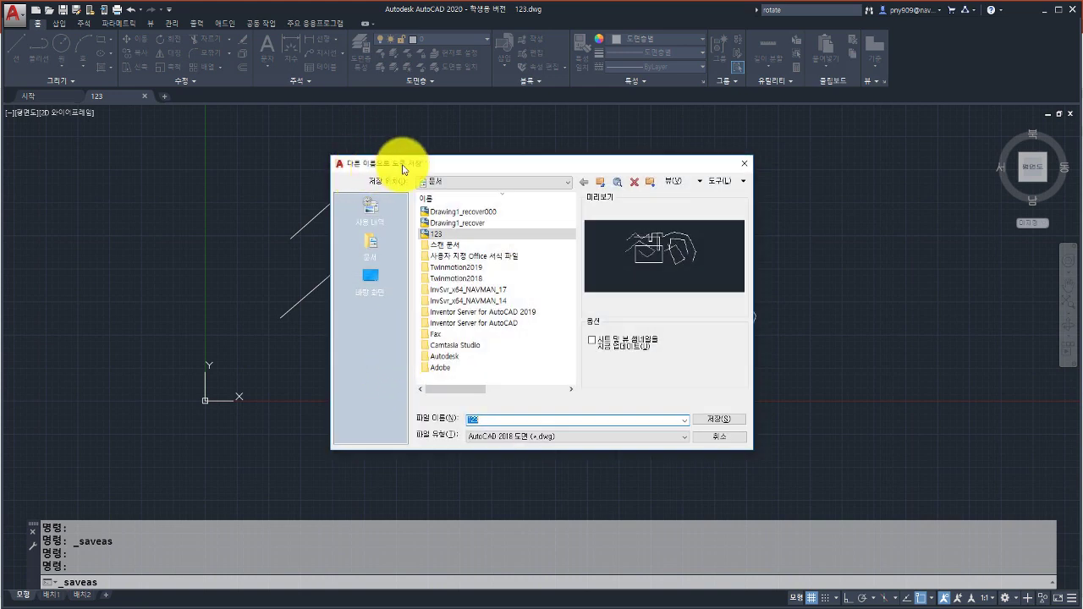
left_click(711, 438)
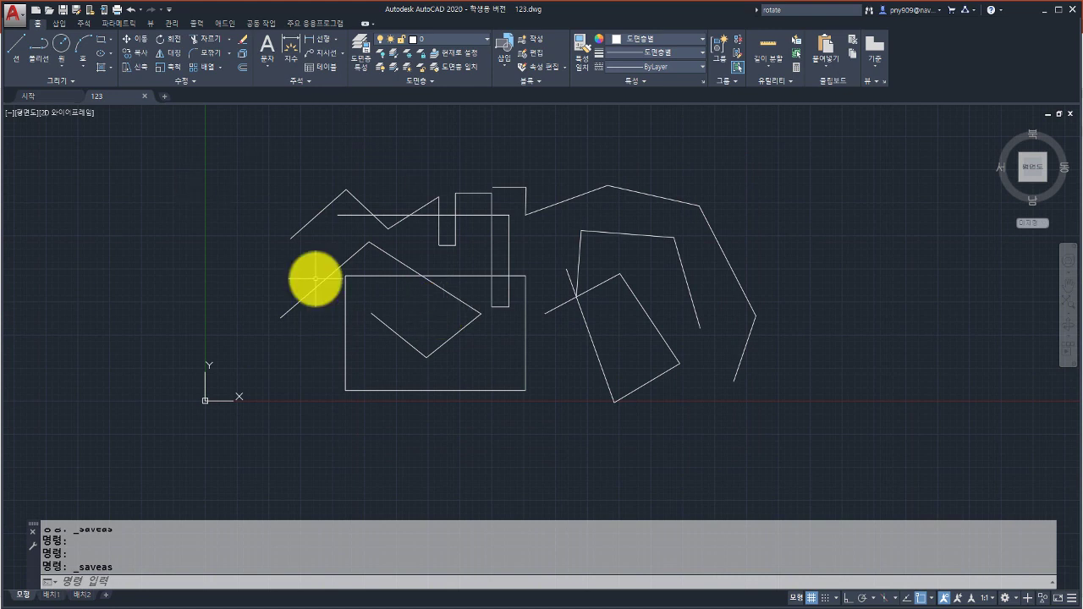
key("ctrl+n")
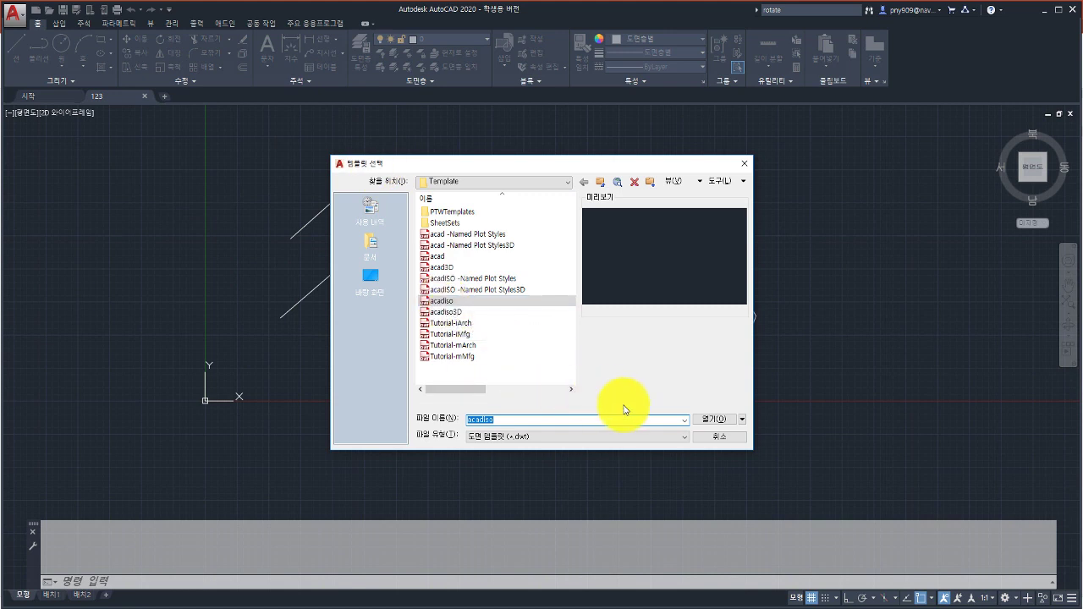
Create Drawing2 from the acadiso template and switch between the 123 and Drawing2 tabs.
left_click(711, 418)
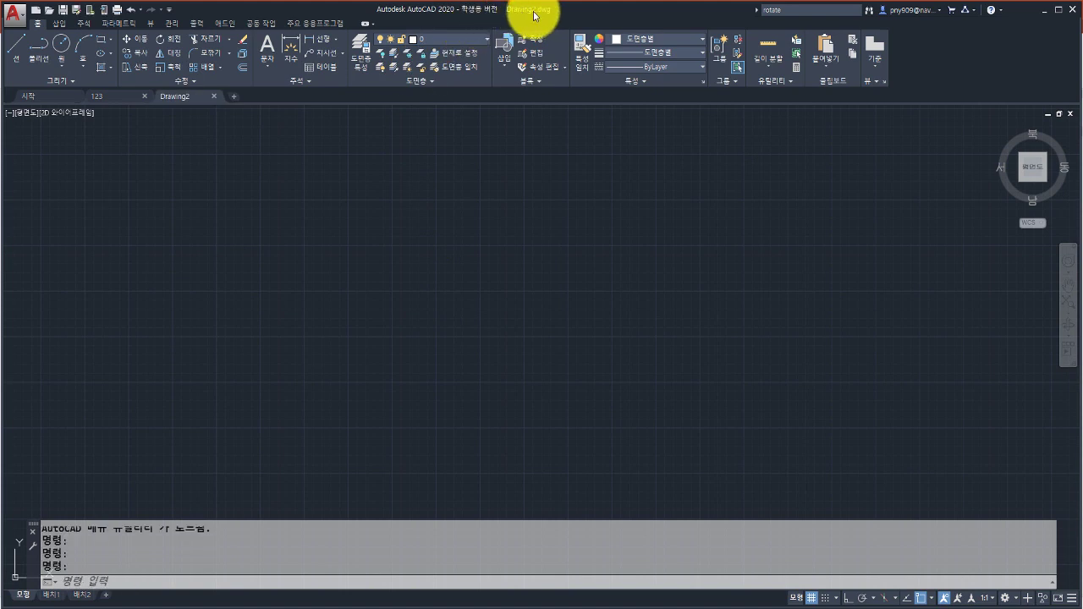
left_click(116, 96)
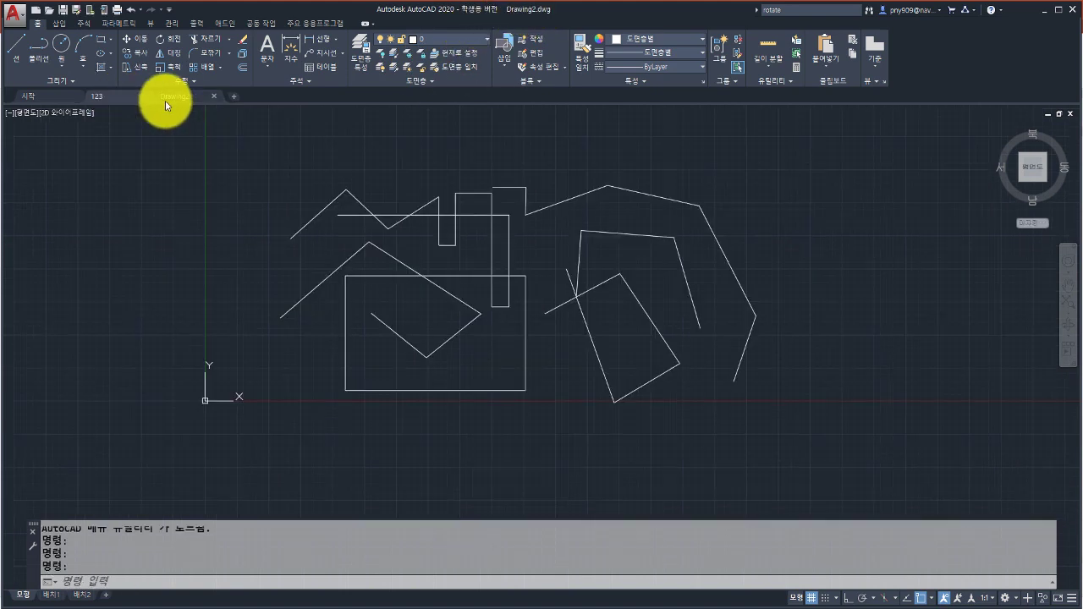
left_click(183, 97)
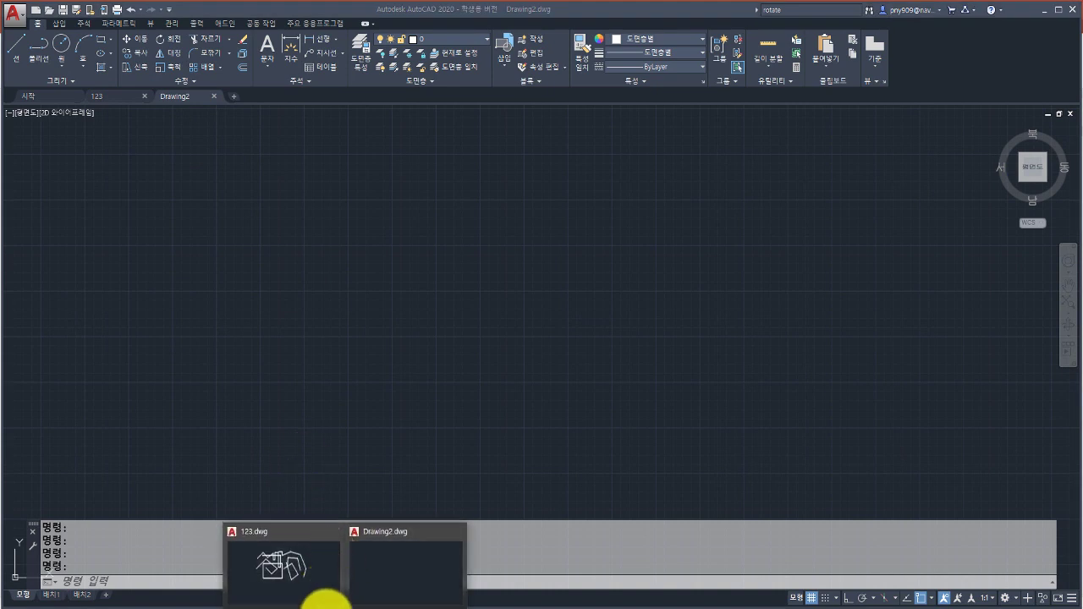
Check slide 8 on drawing area size and units, then return to Drawing2.
left_click(324, 606)
left_click(67, 531)
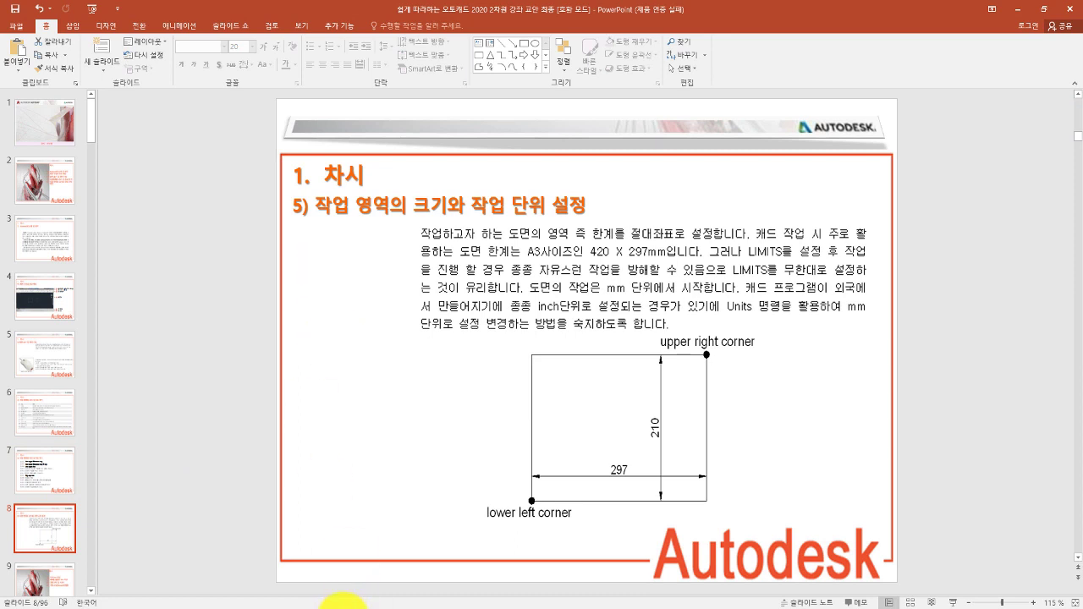
mouse_move(355, 592)
left_click(396, 558)
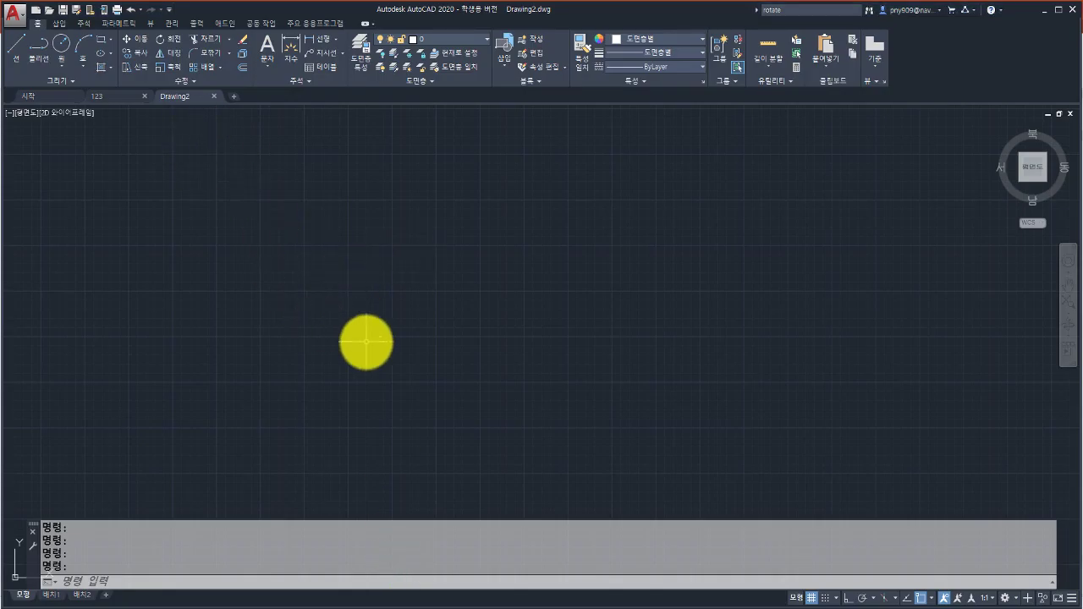
Pan and zoom the empty Drawing2 so the UCS origin sits at the lower left.
mouse_move(396, 327)
middle_mouse_down()
mouse_move(421, 249)
mouse_move(425, 326)
mouse_move(499, 236)
middle_mouse_up()
scroll(487, 264, "down", 2)
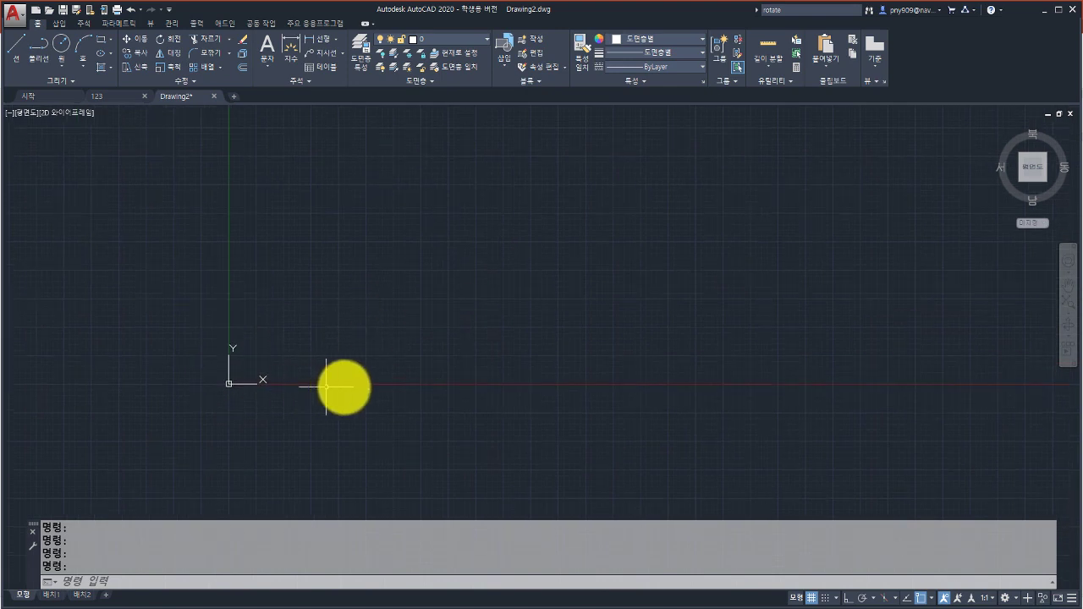
mouse_move(313, 326)
middle_mouse_down()
mouse_move(296, 361)
mouse_move(305, 341)
middle_mouse_up()
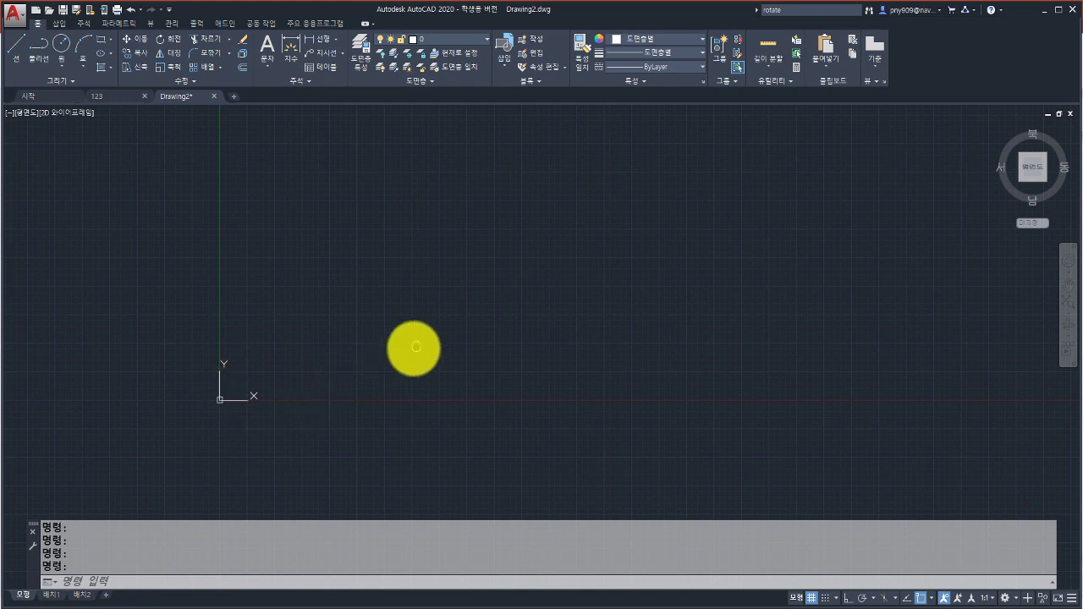
middle_click_drag(415, 347, 370, 361)
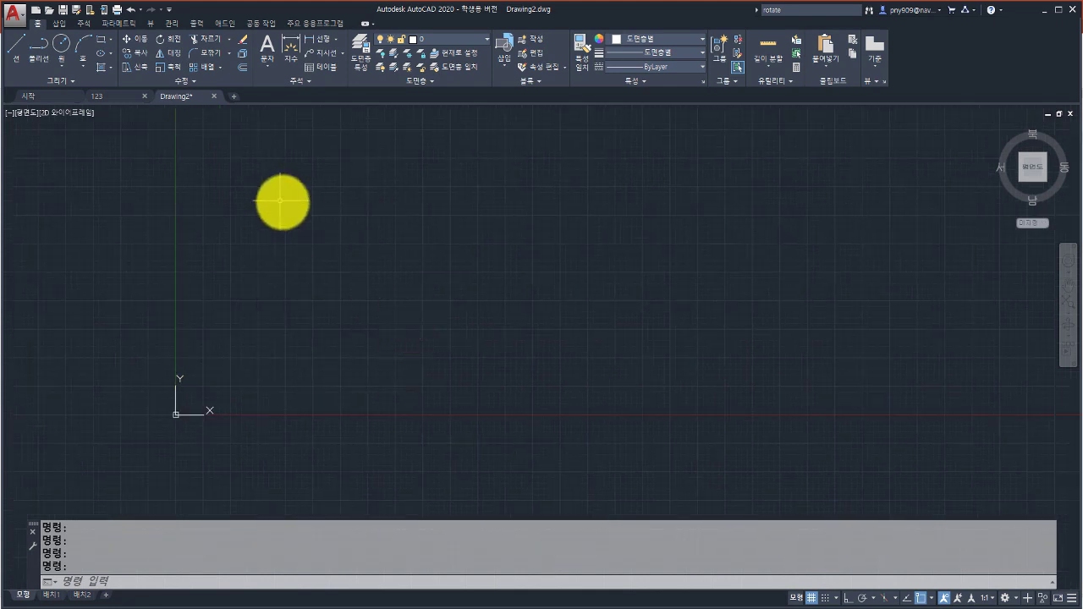
left_click(100, 43)
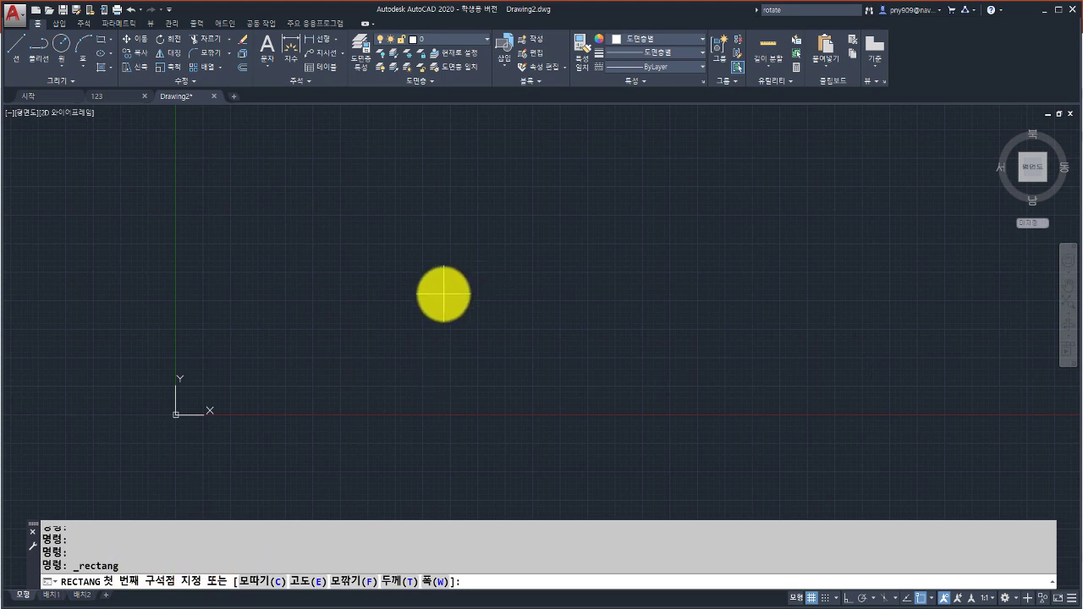
key("Return")
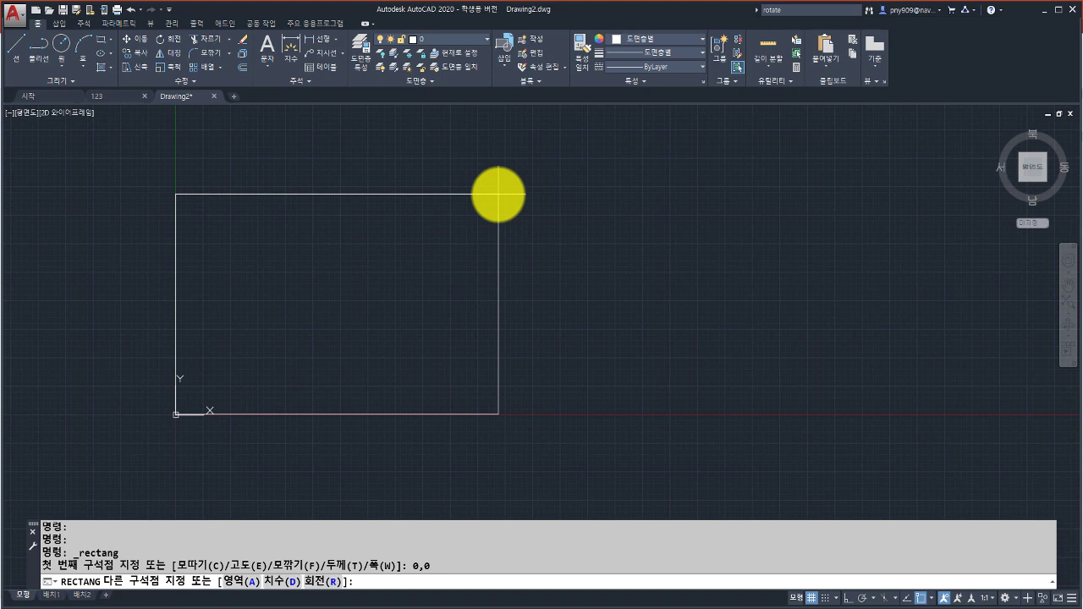
key("F8")
type("@100,100")
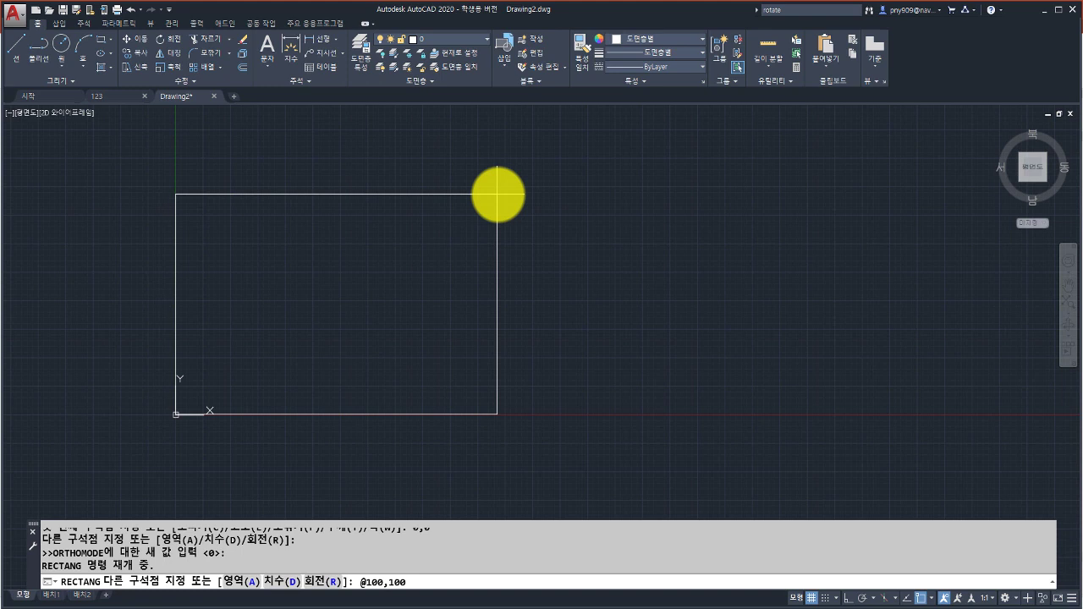
key("Return")
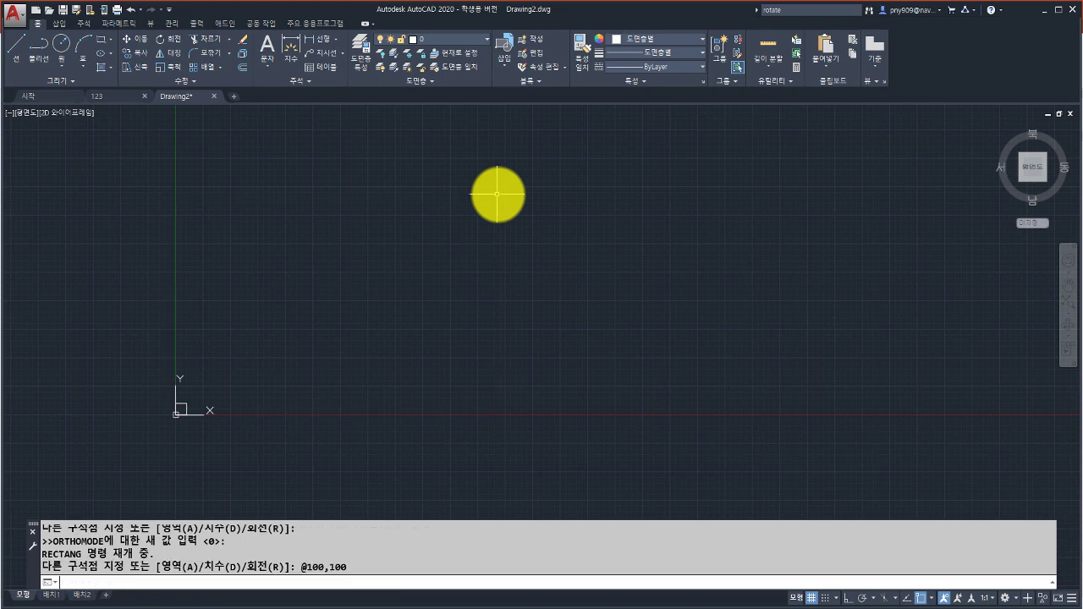
Zoom in to centre the new square, then type the LIMITS command.
middle_click_drag(169, 377, 365, 308)
scroll(367, 352, "up", 5)
scroll(402, 311, "up", 8)
middle_click_drag(424, 274, 365, 279)
scroll(352, 317, "up", 2)
middle_click_drag(353, 317, 416, 309)
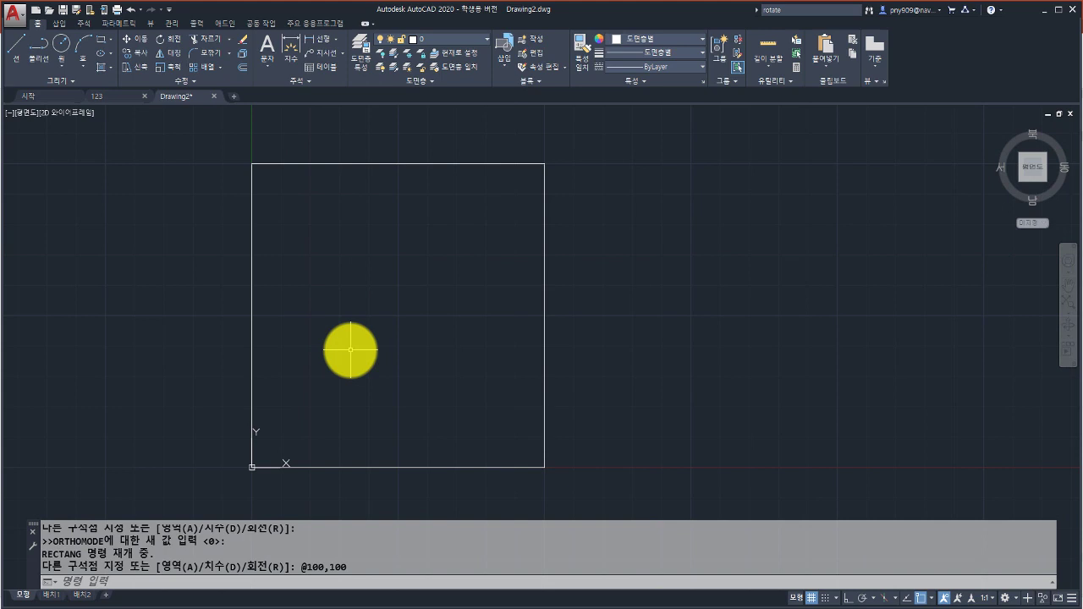
type("limi")
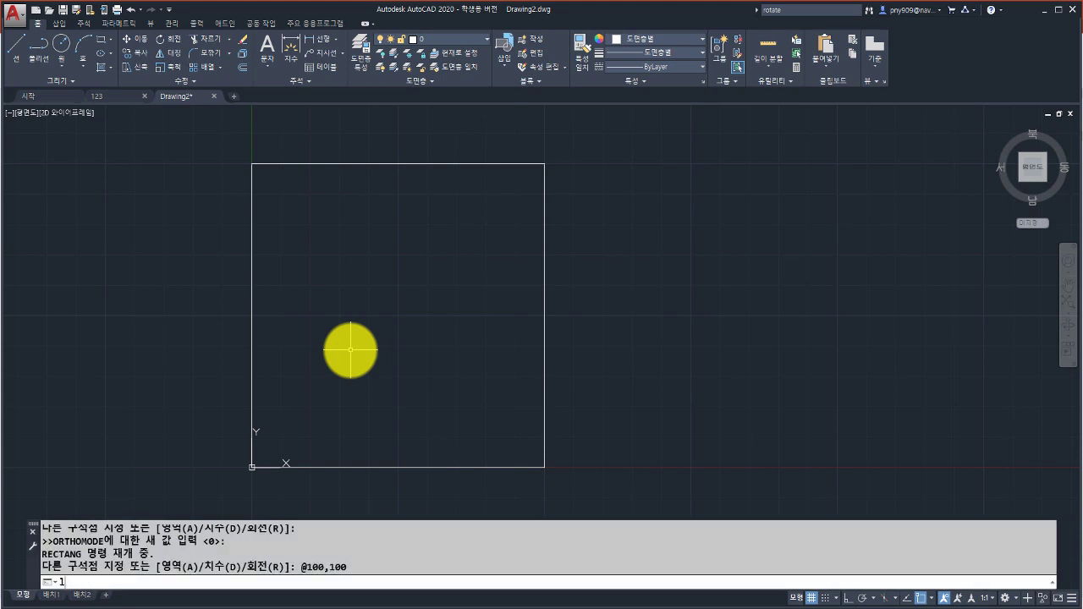
type("ts")
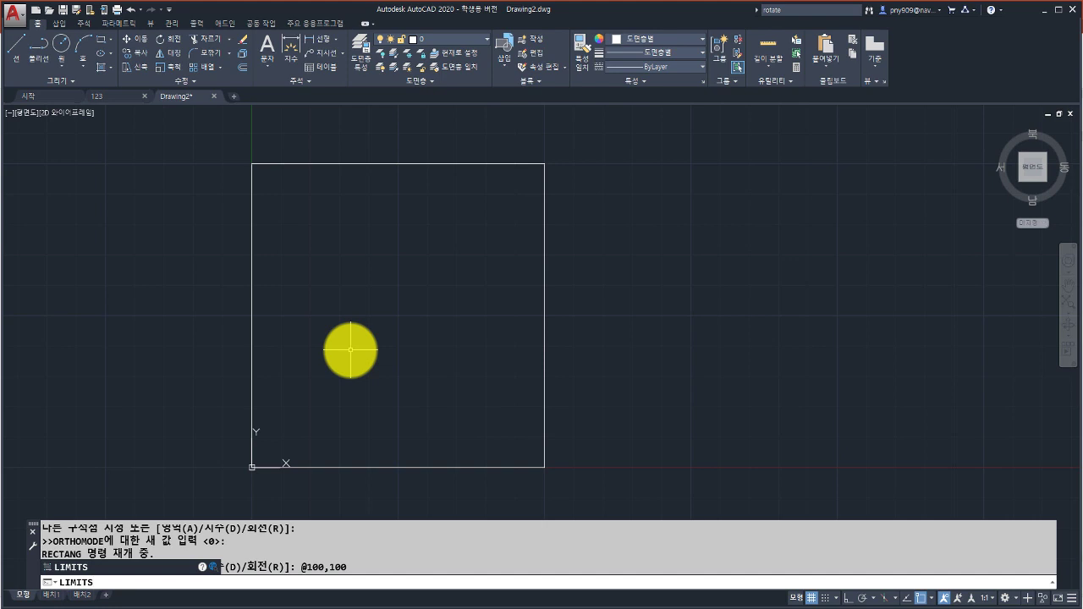
Set the drawing limits from 0,0 to 100,100, then run LIMITS again.
key("Return")
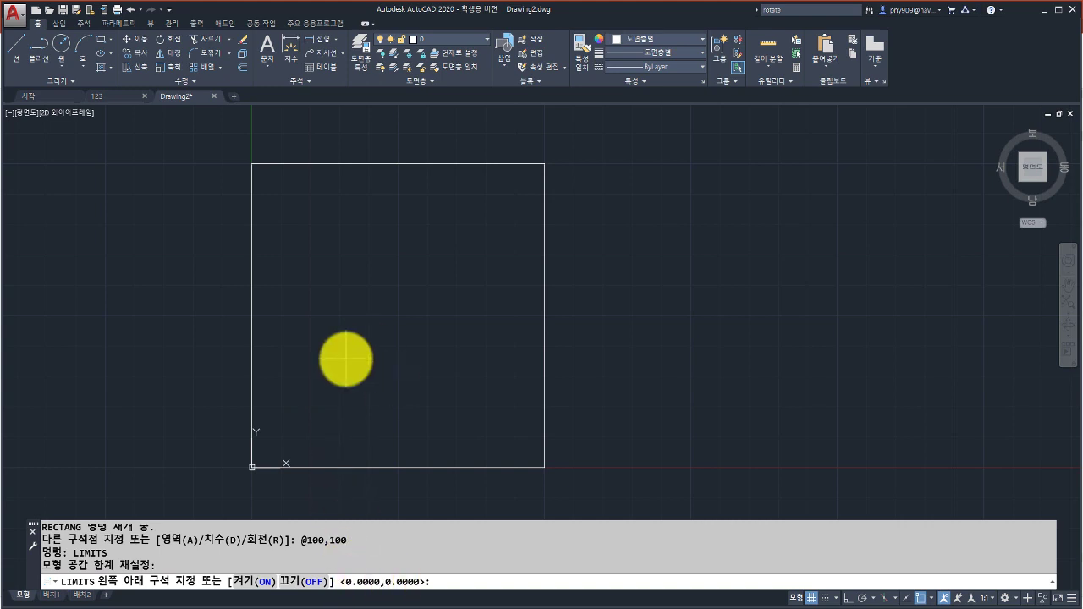
key("Return")
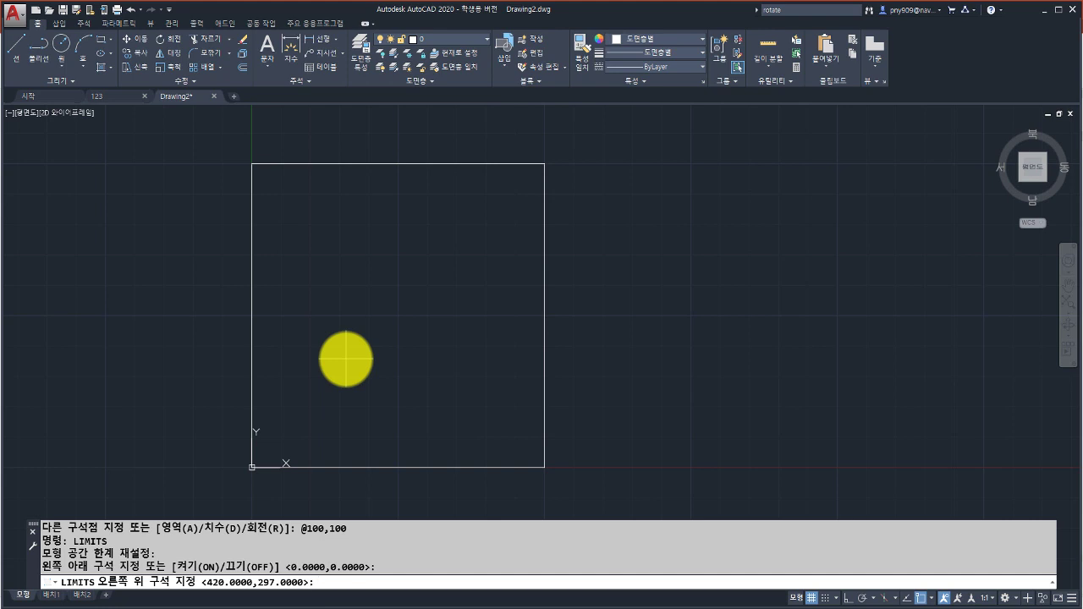
type("100,10")
key("Return")
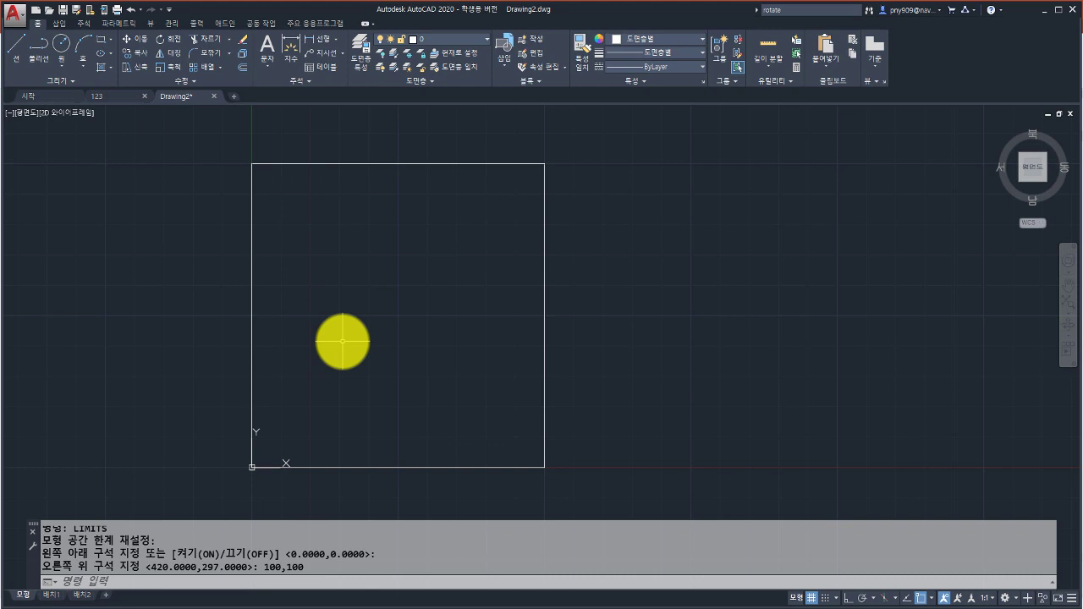
type("limits")
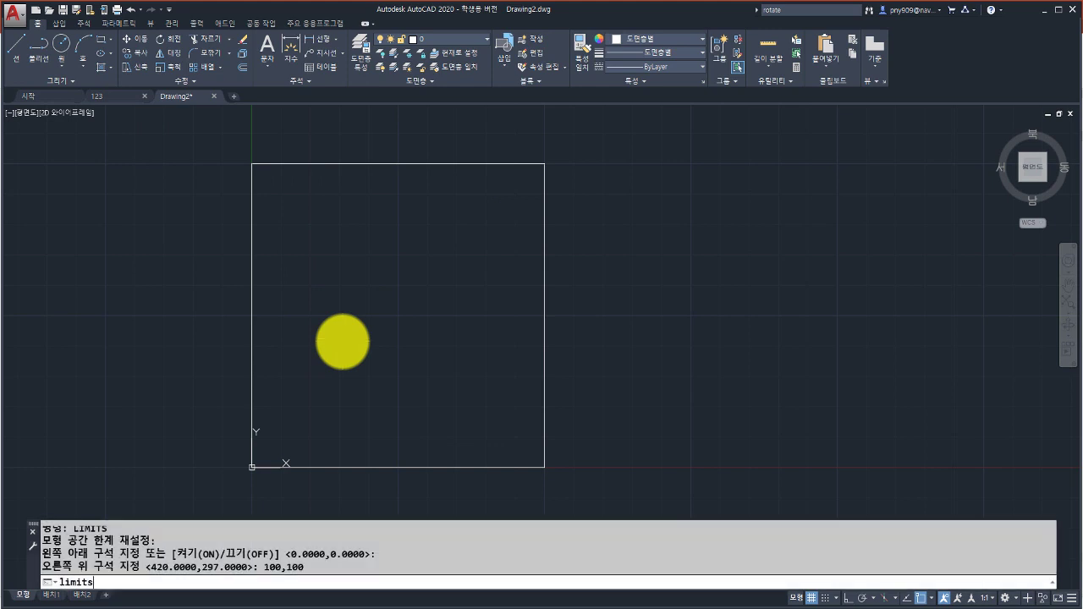
key("Return")
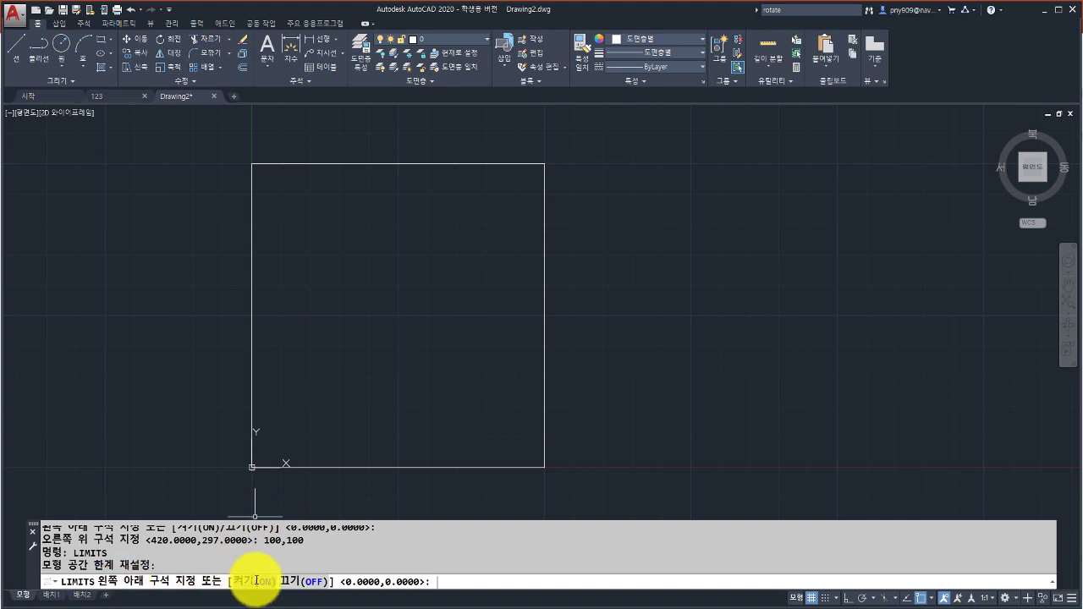
Turn limit checking ON and start a line shape, testing points beyond the limits.
left_click(257, 582)
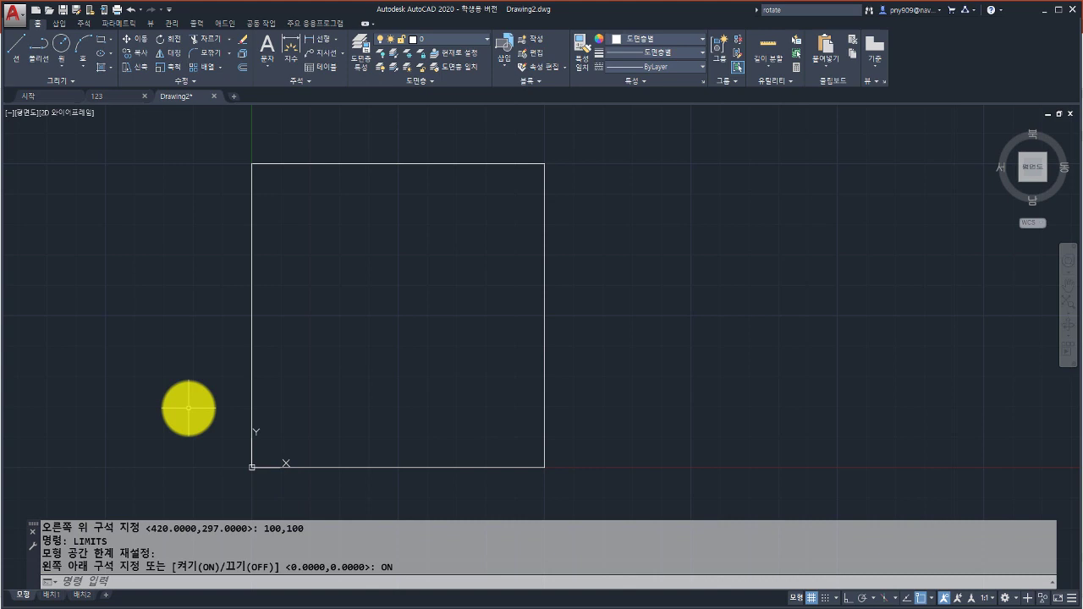
left_click(17, 44)
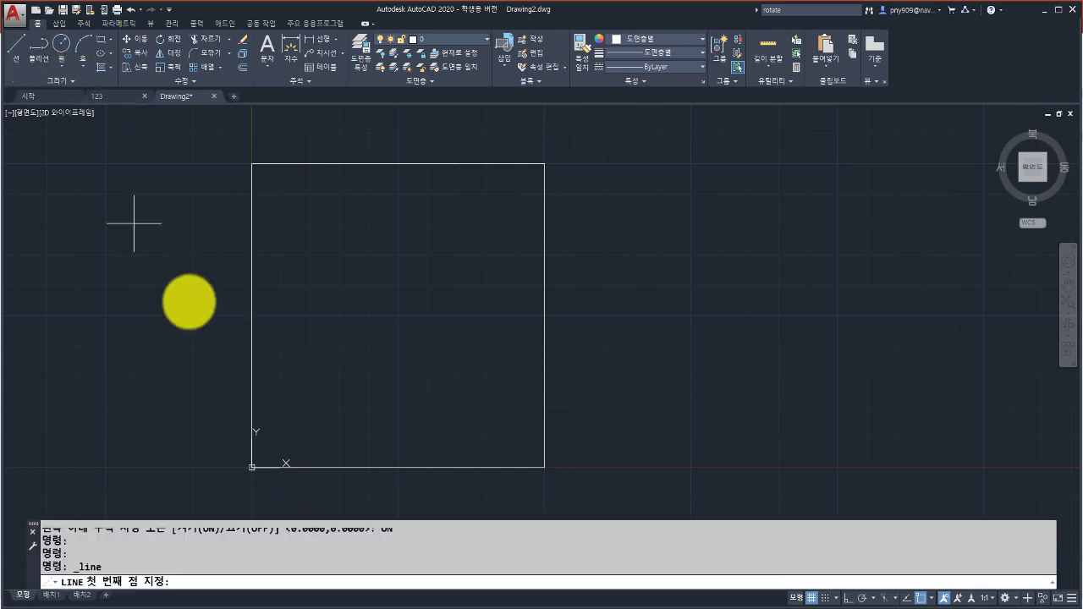
left_click(360, 340)
left_click(442, 252)
left_click(499, 341)
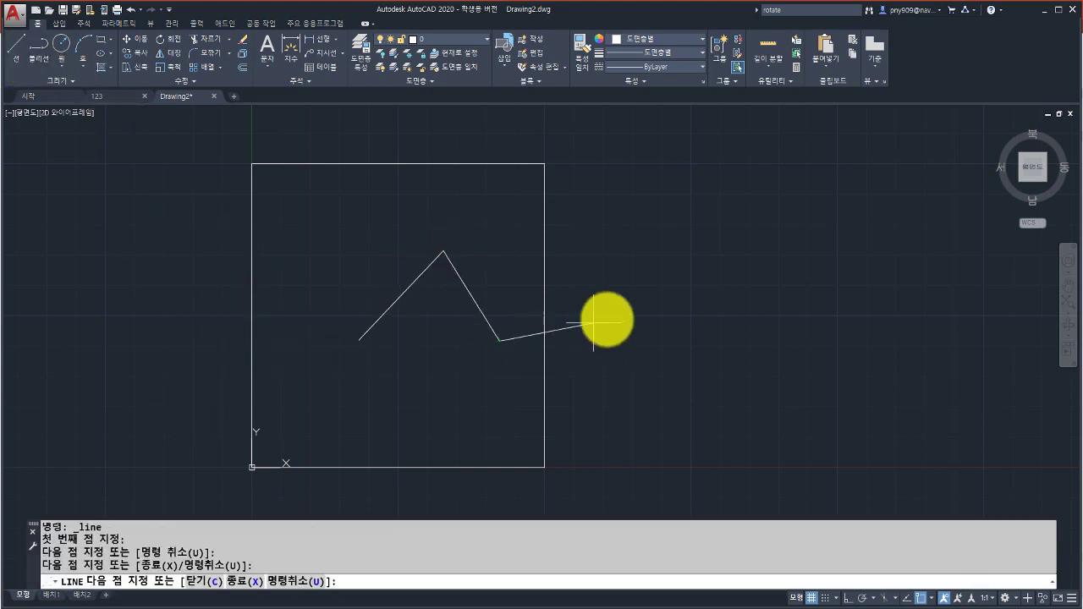
left_click(636, 305)
left_click(627, 334)
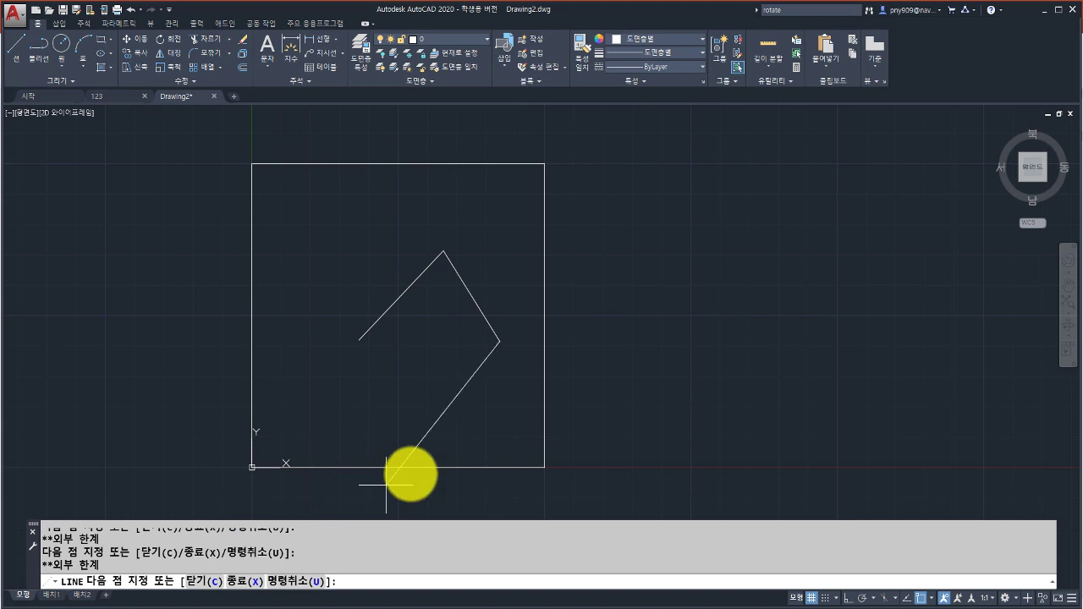
Add ten more vertices inside the square, finish the line shape, and rerun LIMITS.
left_click(472, 428)
left_click(324, 438)
left_click(307, 254)
left_click(453, 180)
left_click(528, 216)
left_click(505, 438)
left_click(435, 387)
left_click(380, 280)
left_click(315, 204)
left_click(281, 322)
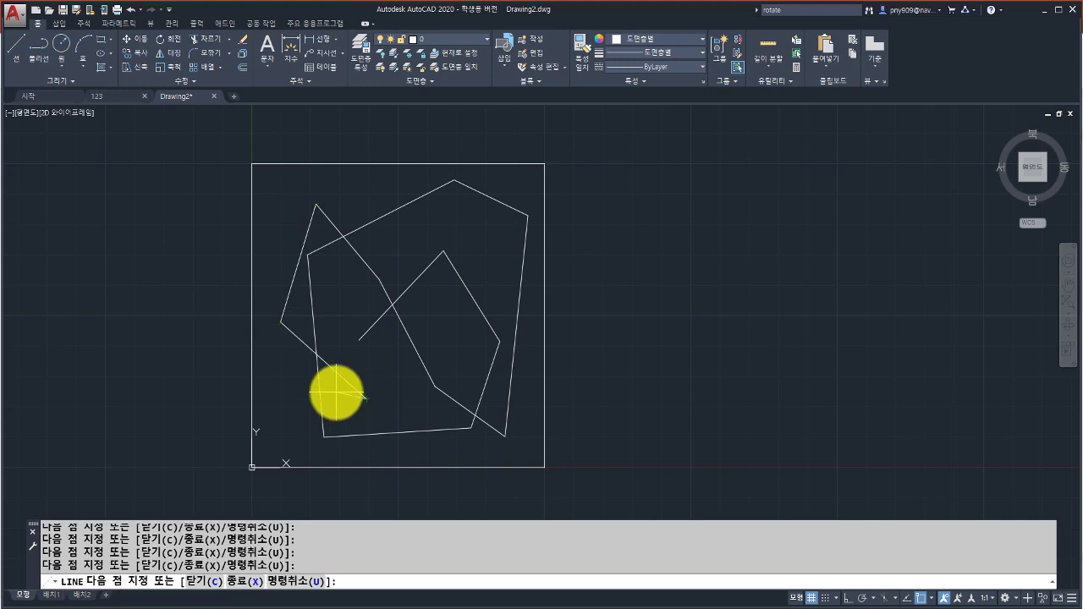
key("Return")
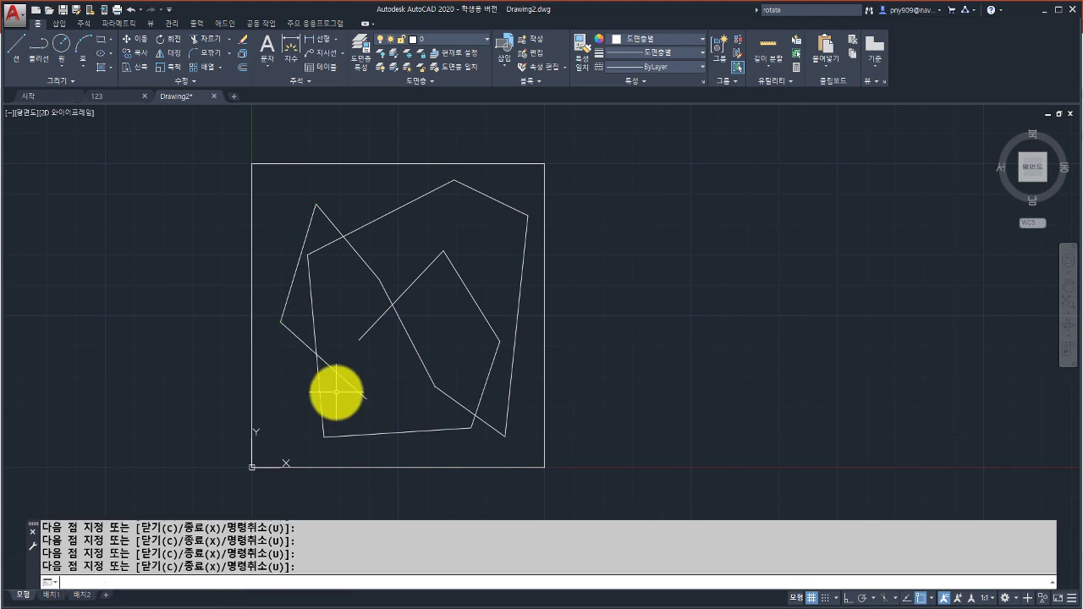
type("limits")
key("Return")
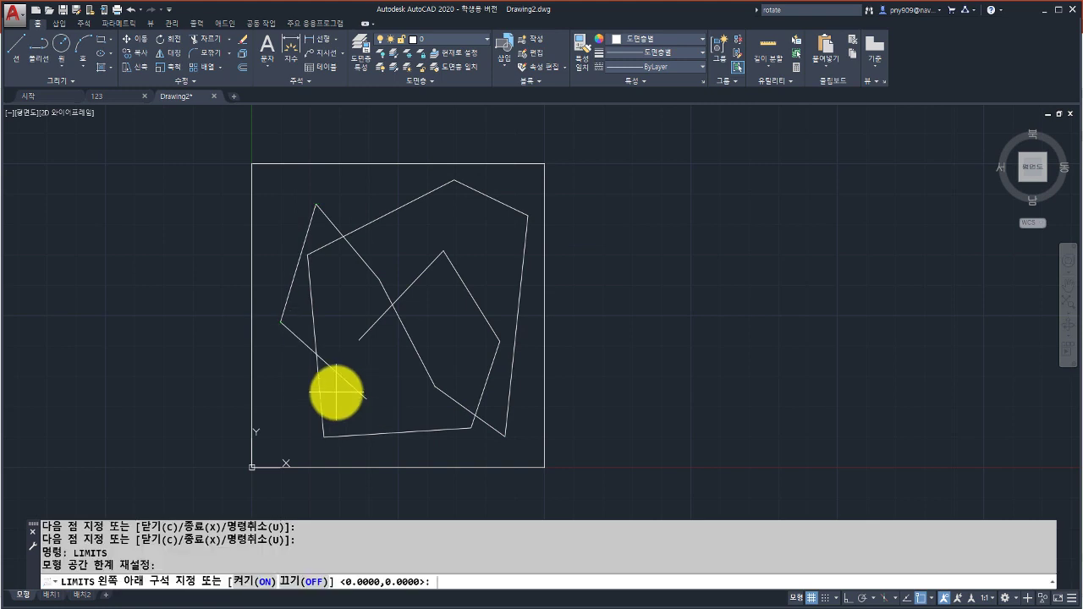
Turn limit checking OFF and draw a line shape reaching well outside the square.
left_click(304, 583)
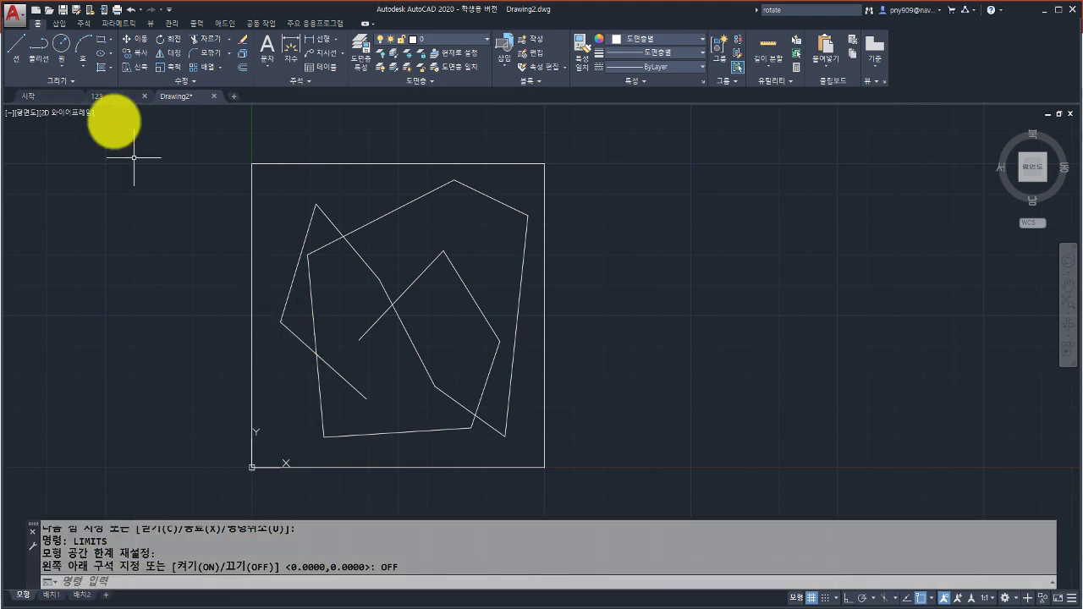
left_click(15, 56)
left_click(429, 320)
left_click(633, 246)
left_click(642, 398)
left_click(145, 348)
left_click(191, 134)
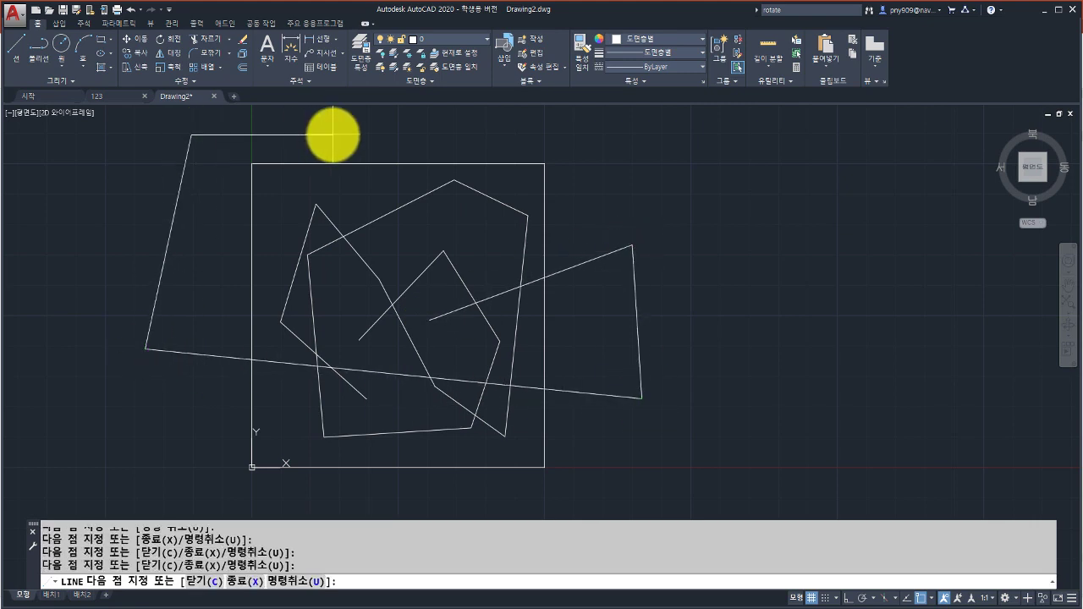
left_click(333, 134)
left_click(439, 238)
key("Return")
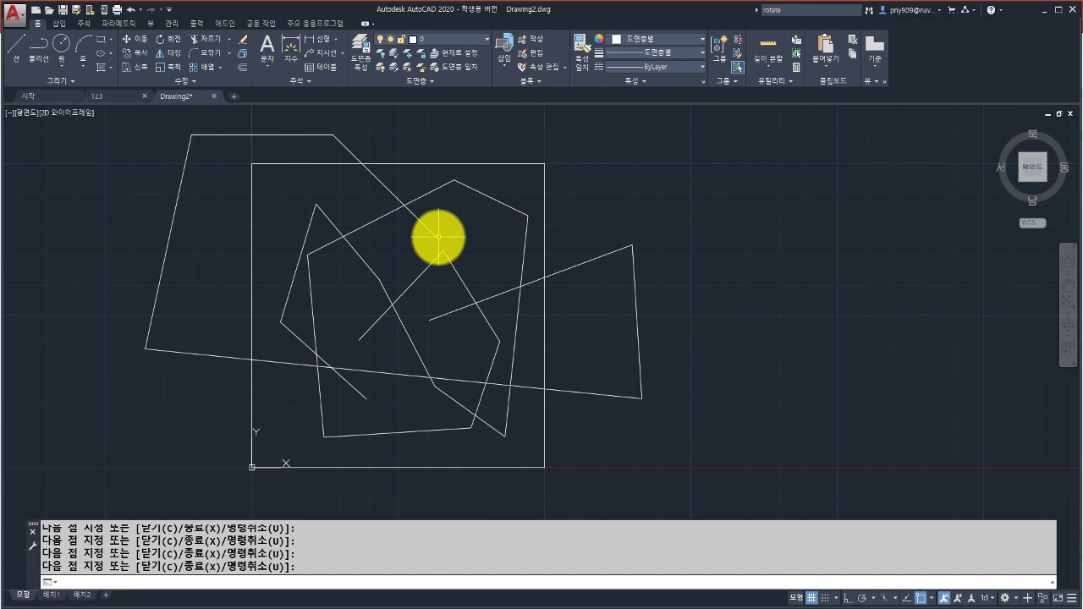
Rerun LIMITS keeping checking OFF, then zoom and pan to re-centre the shapes.
type("limits")
key("Return")
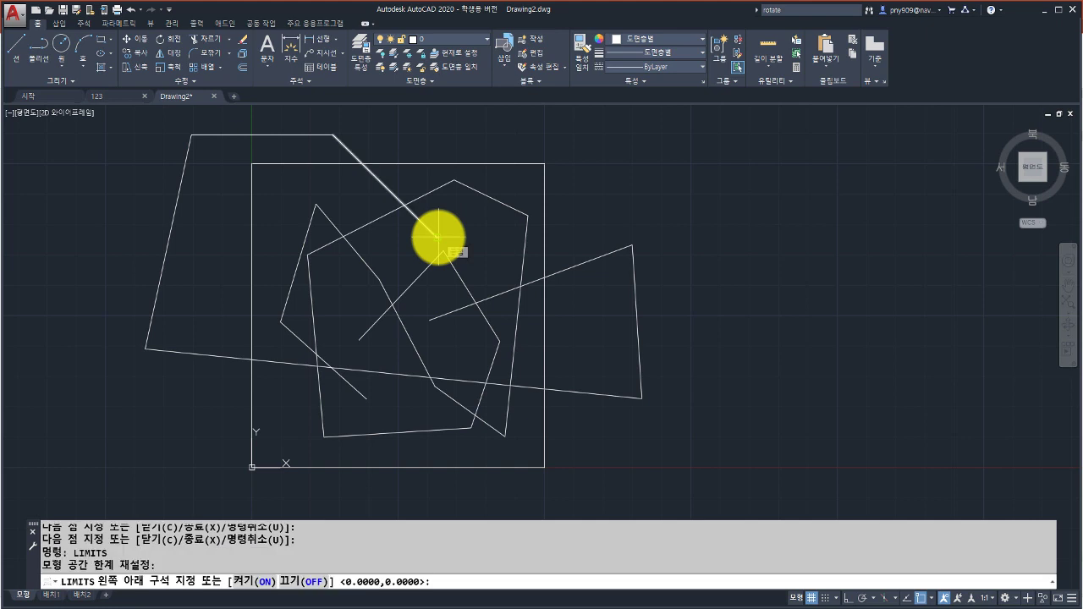
left_click(294, 584)
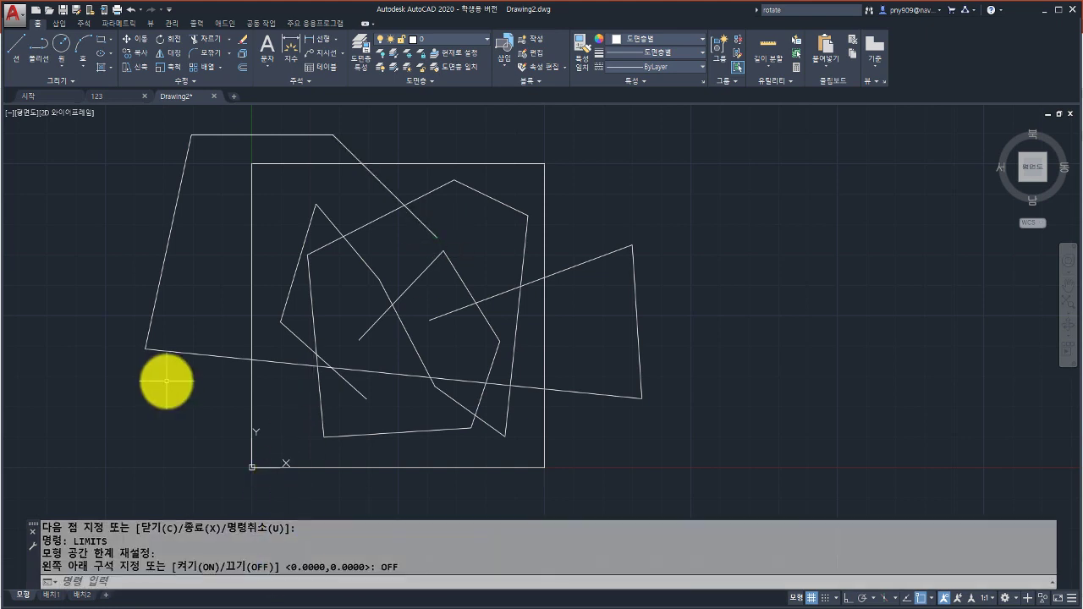
scroll(178, 372, "down", 3)
middle_click_drag(182, 370, 254, 350)
scroll(262, 331, "up", 3)
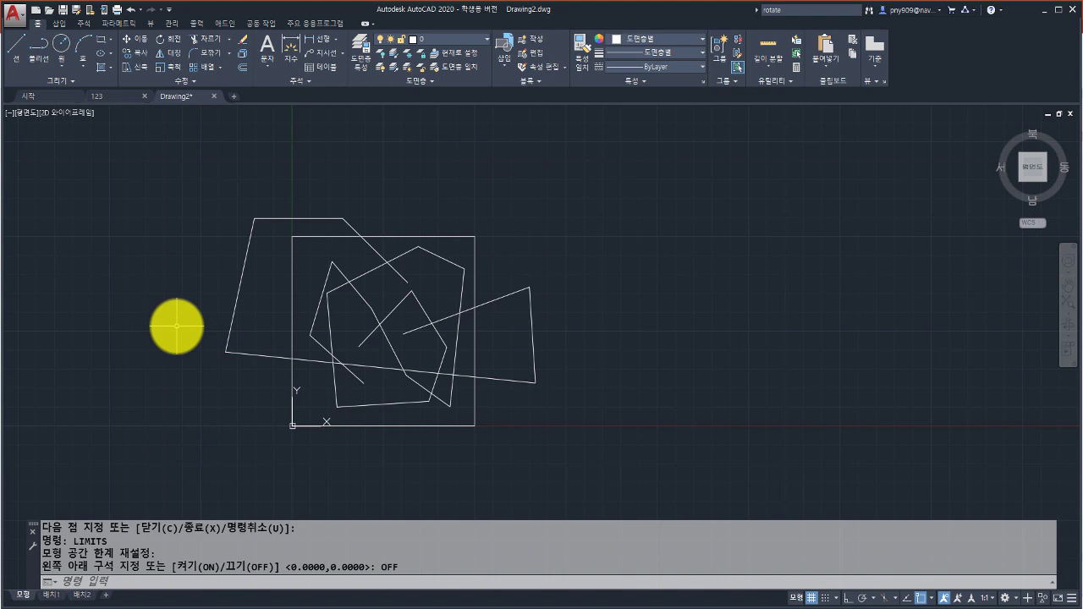
In the UNITS dialog, keep Decimal length at 0.0000 precision and choose an angle precision.
type("UNITS")
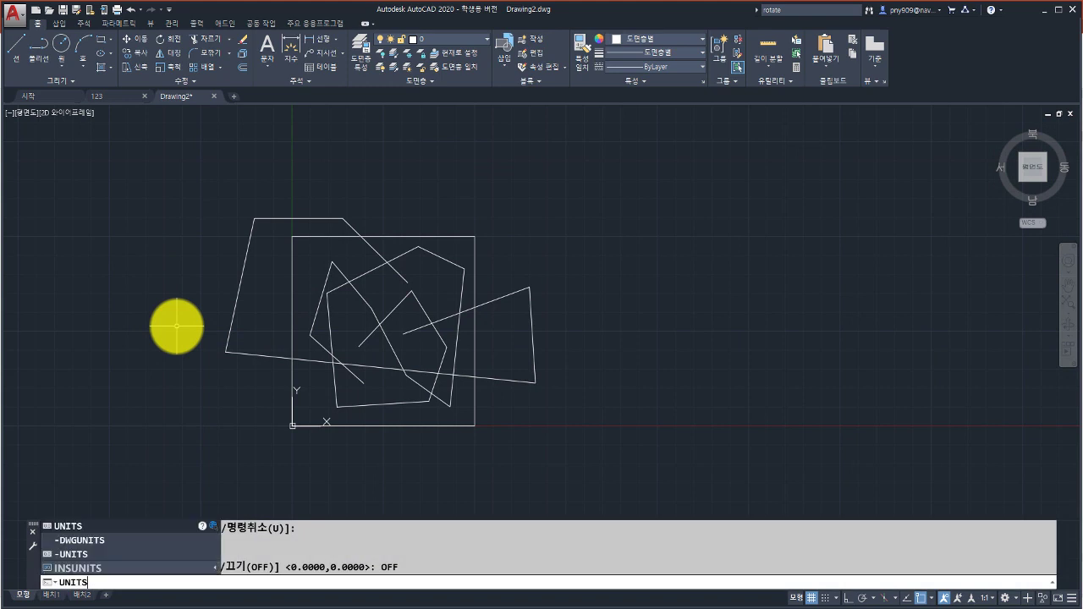
key("Return")
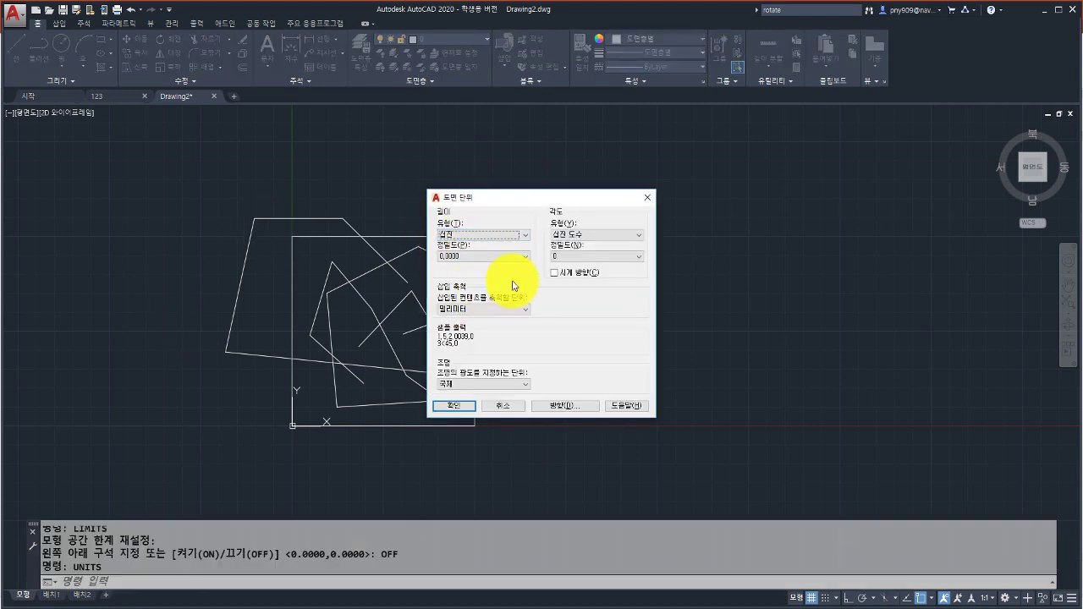
left_click(474, 237)
left_click(472, 239)
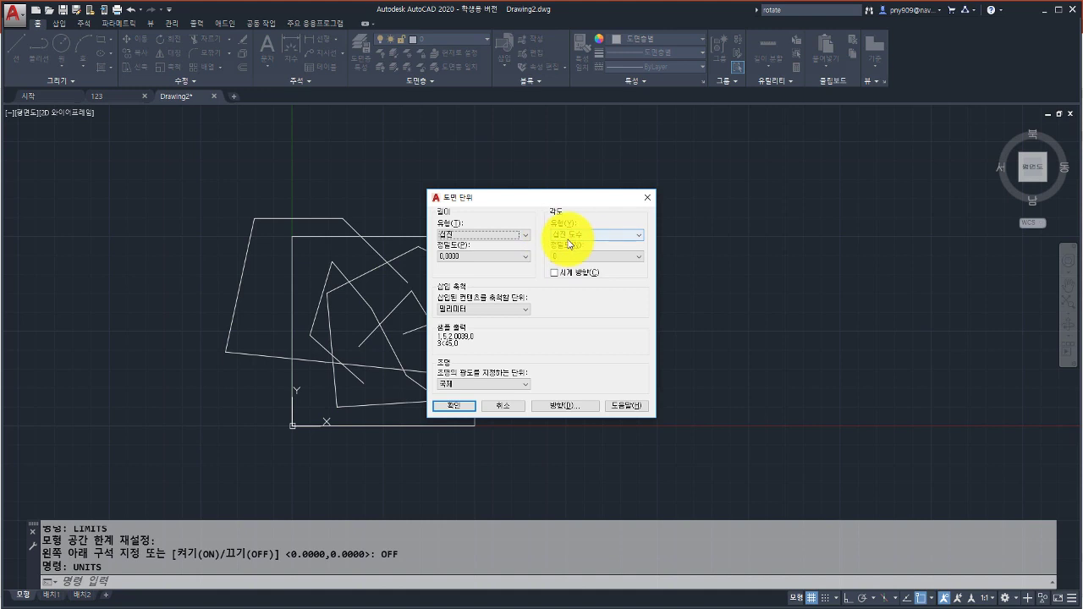
left_click(478, 259)
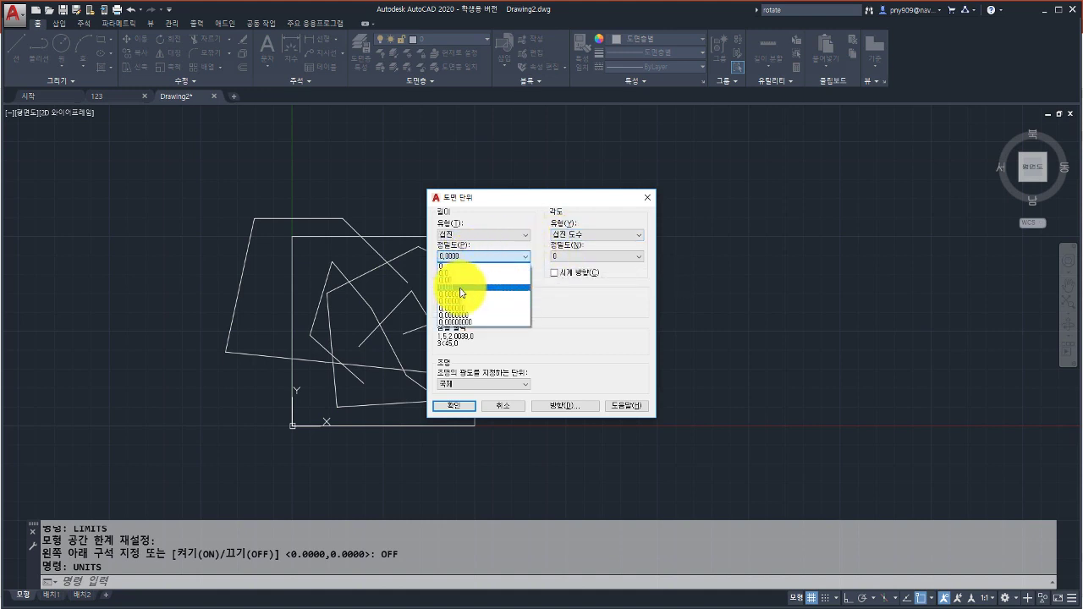
left_click(464, 294)
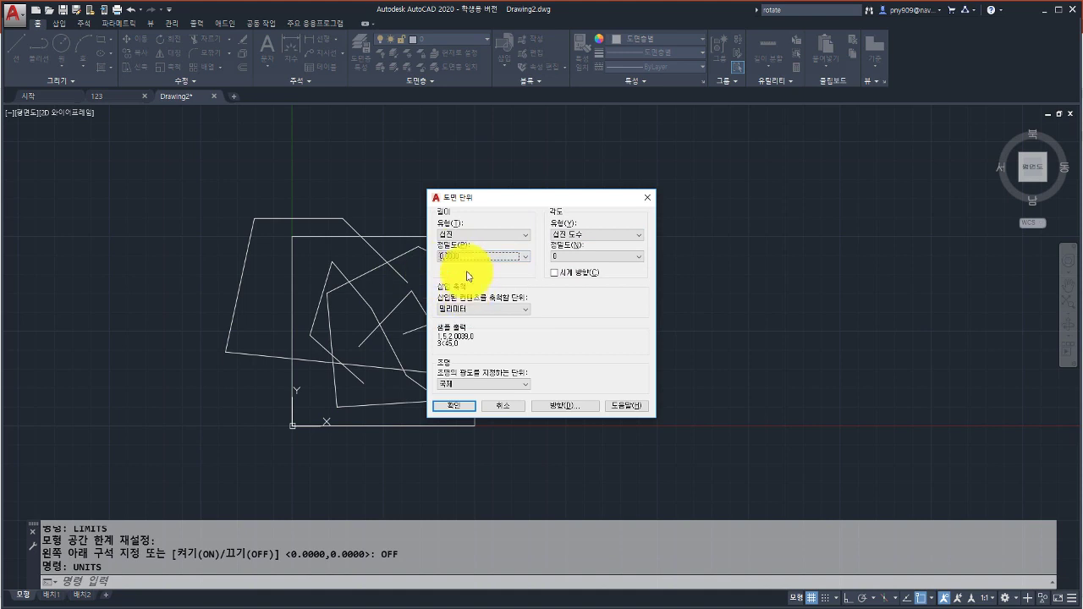
left_click(563, 258)
left_click(564, 274)
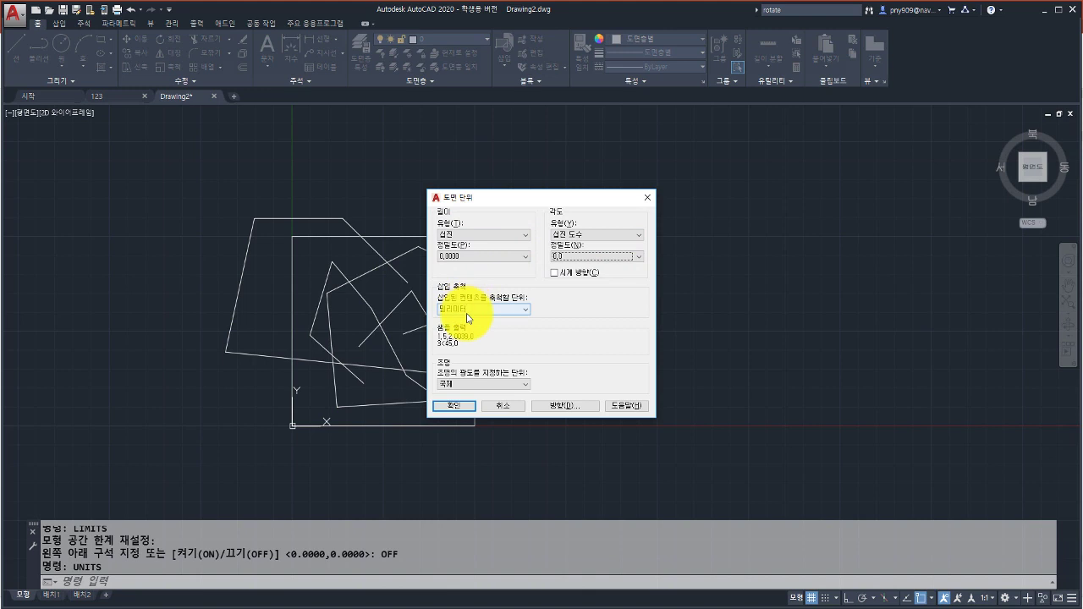
Accept the units settings and show the table-of-contents slide in the PowerPoint lecture.
left_click(453, 405)
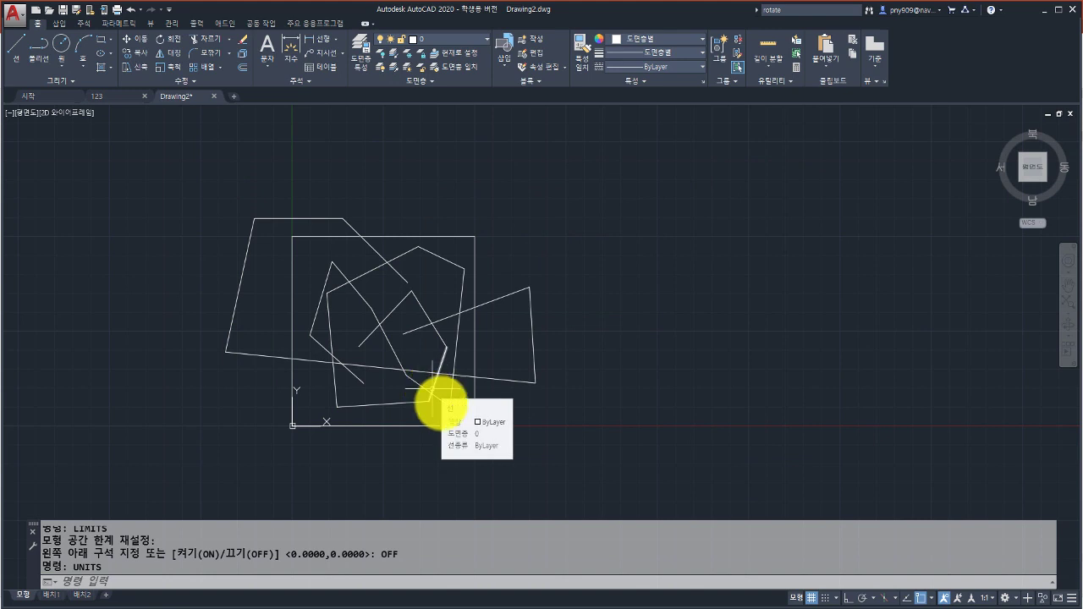
left_click(321, 604)
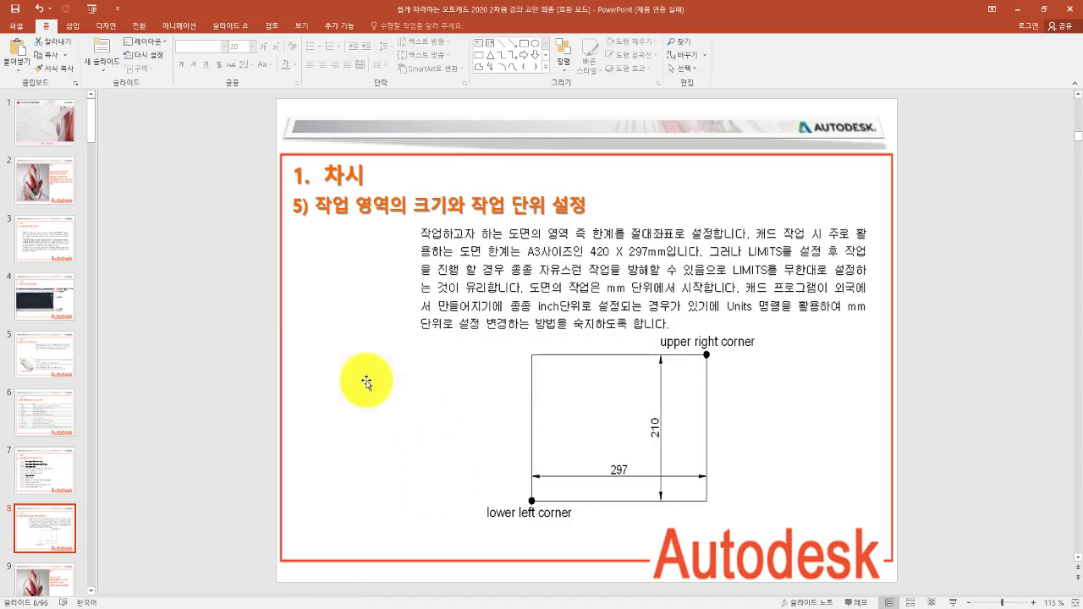
left_click(46, 196)
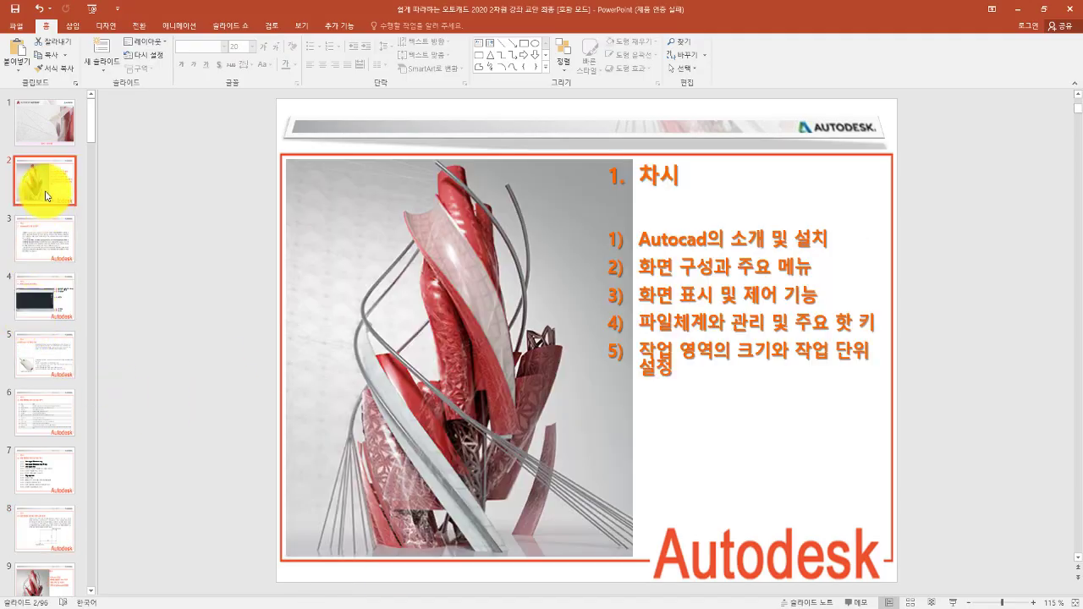